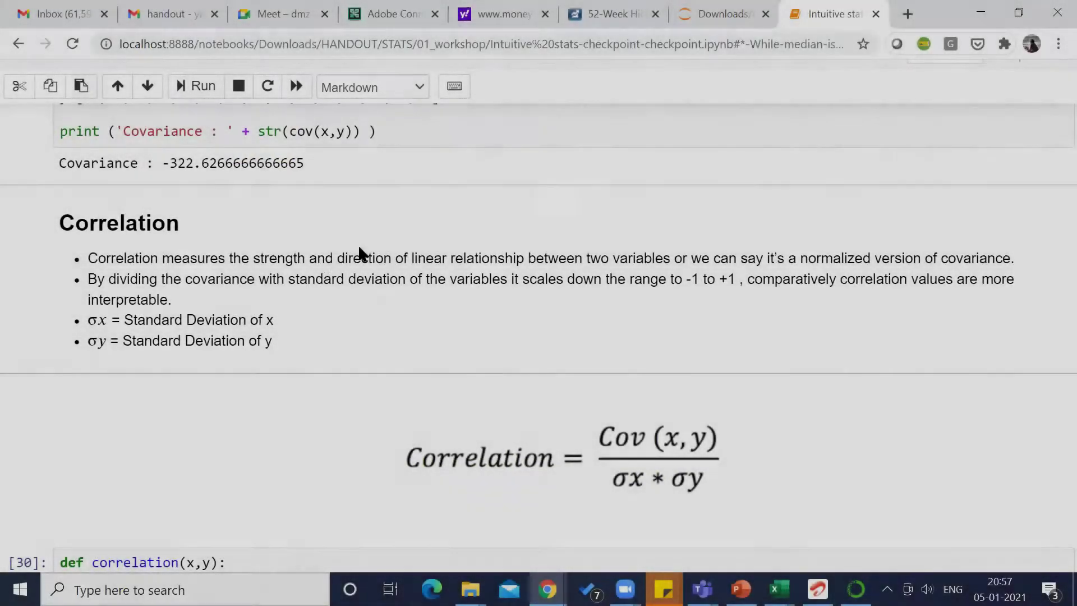
Highlight the Correlation heading, its definition and the first bullets in the notebook.
{"action": "left_click_drag", "start_coordinate": [61, 218], "coordinate": [300, 342]}
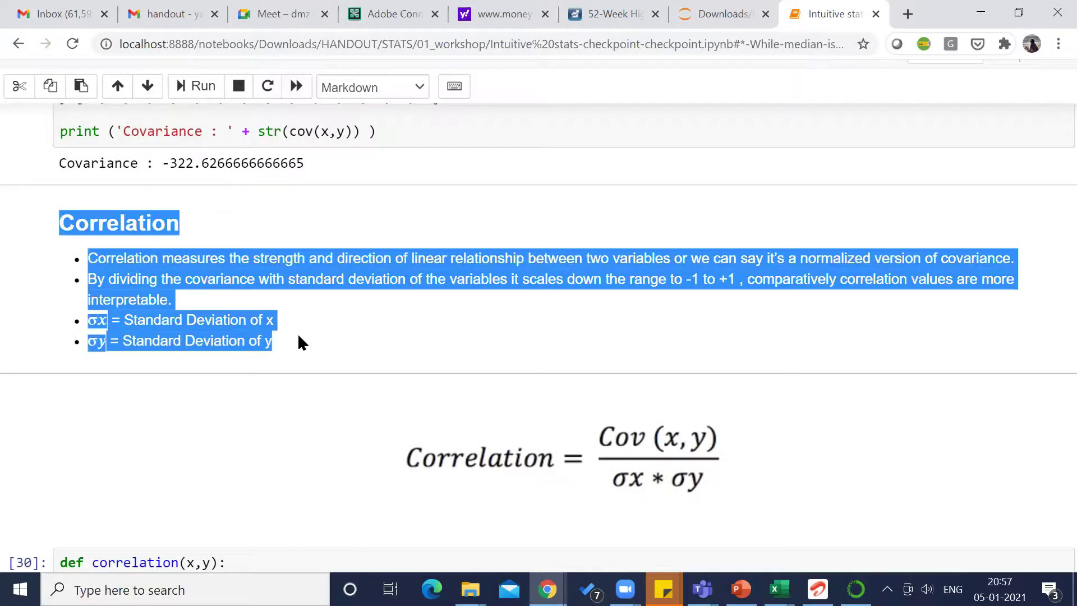
{"action": "left_click", "coordinate": [356, 346]}
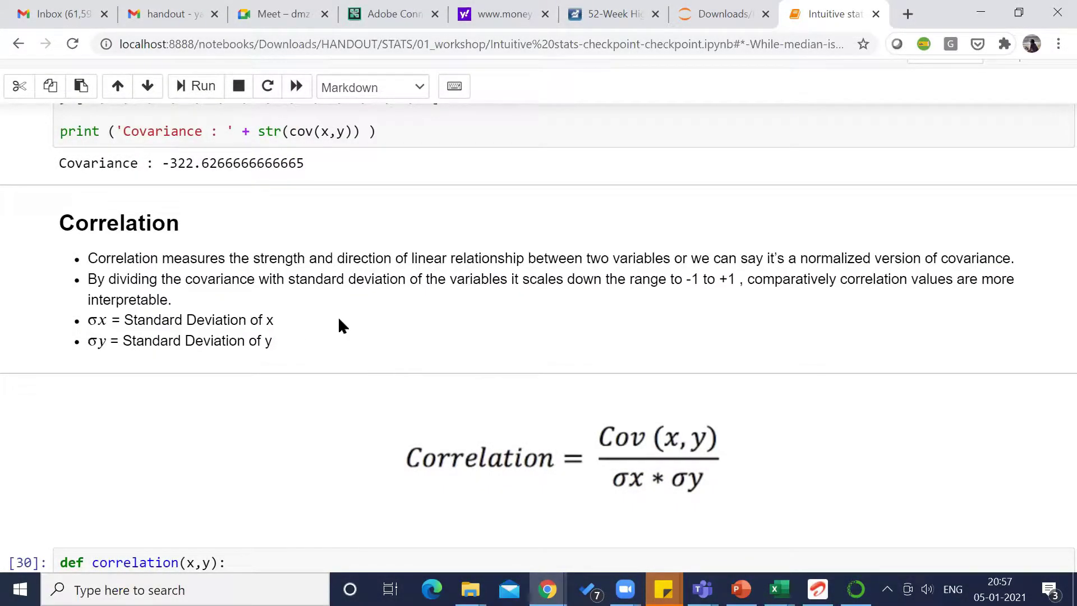
{"action": "left_click_drag", "start_coordinate": [59, 220], "coordinate": [406, 343]}
{"action": "left_click", "coordinate": [406, 343]}
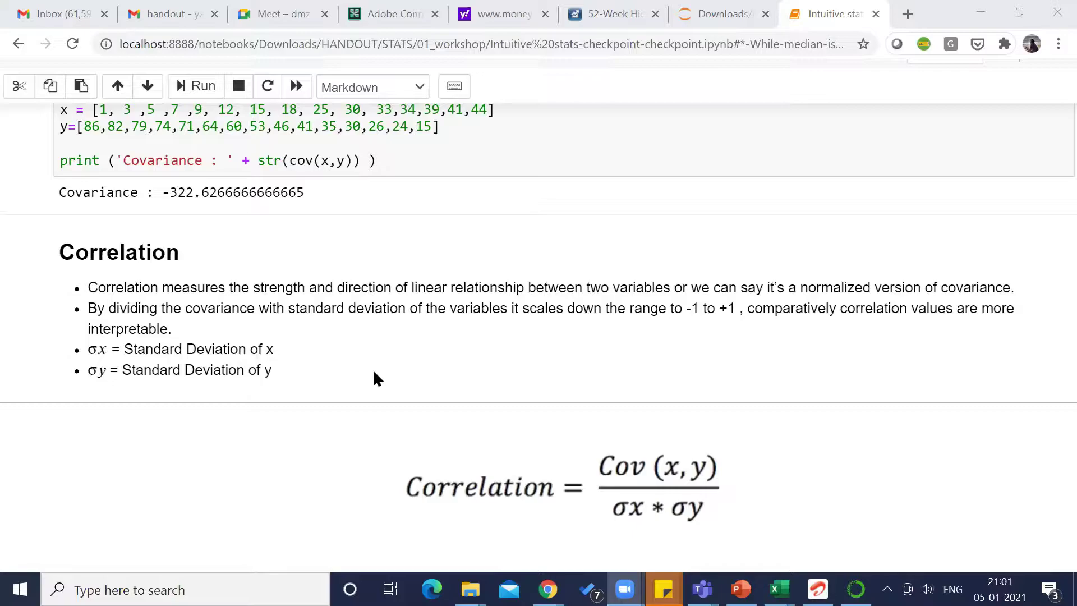
Interrupt the running kernel and highlight the negative and no-correlation notes under 'Types of correlations'.
{"action": "left_click", "coordinate": [238, 86]}
{"action": "scroll", "coordinate": [294, 343], "scroll_direction": "down", "scroll_amount": 7}
{"action": "scroll", "coordinate": [292, 336], "scroll_direction": "down", "scroll_amount": 10}
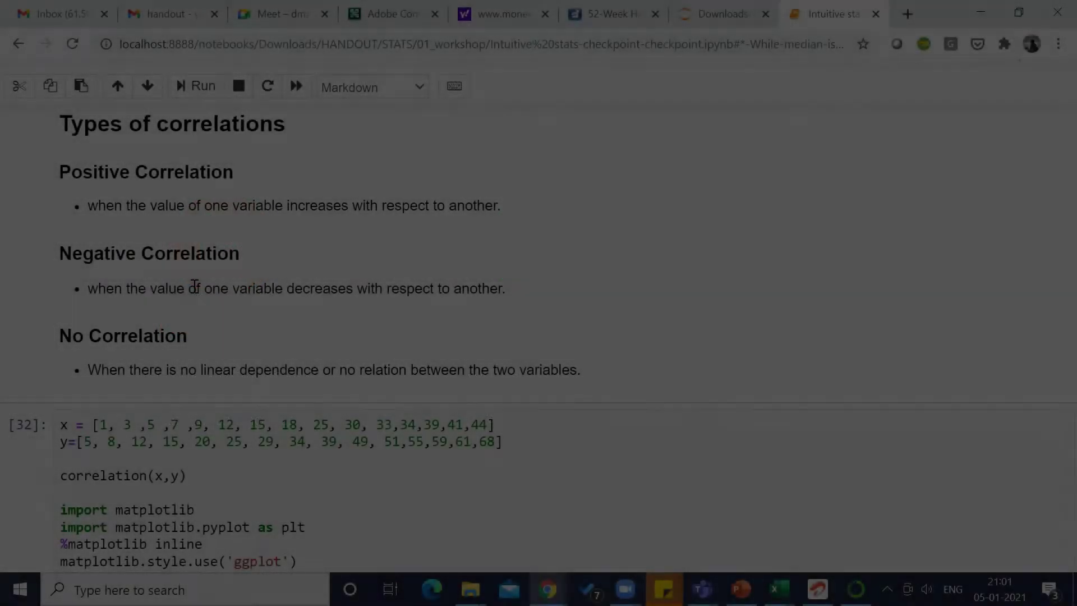
{"action": "left_click_drag", "start_coordinate": [195, 287], "coordinate": [367, 300]}
{"action": "left_click", "coordinate": [506, 308]}
{"action": "scroll", "coordinate": [508, 308], "scroll_direction": "down", "scroll_amount": 1}
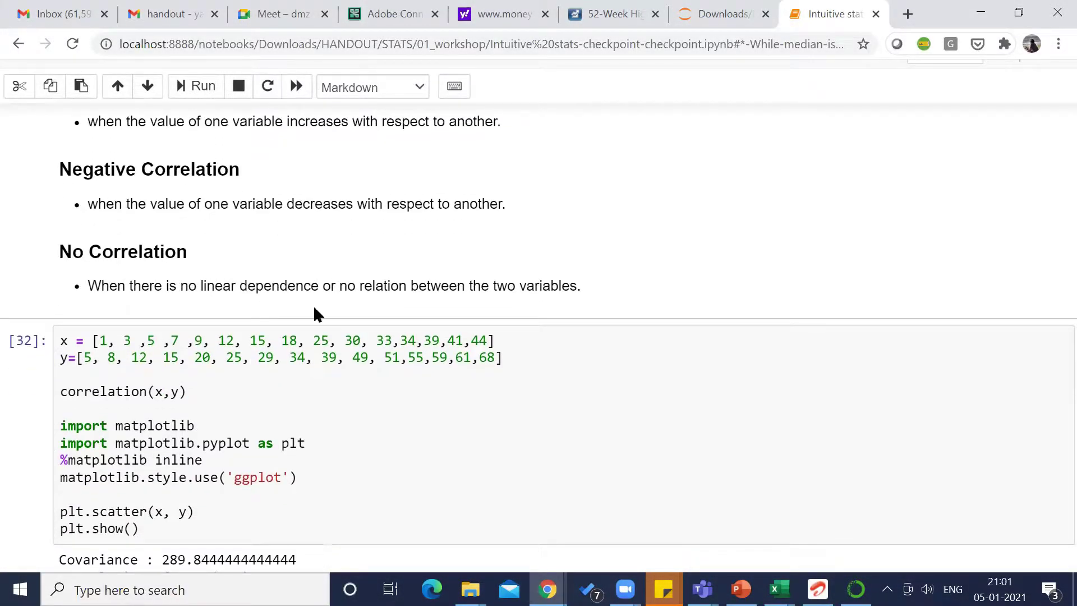
{"action": "left_click_drag", "start_coordinate": [180, 286], "coordinate": [575, 303]}
{"action": "left_click", "coordinate": [594, 306]}
Bring up the meeting controls window.
{"action": "scroll", "coordinate": [594, 308], "scroll_direction": "up", "scroll_amount": 1}
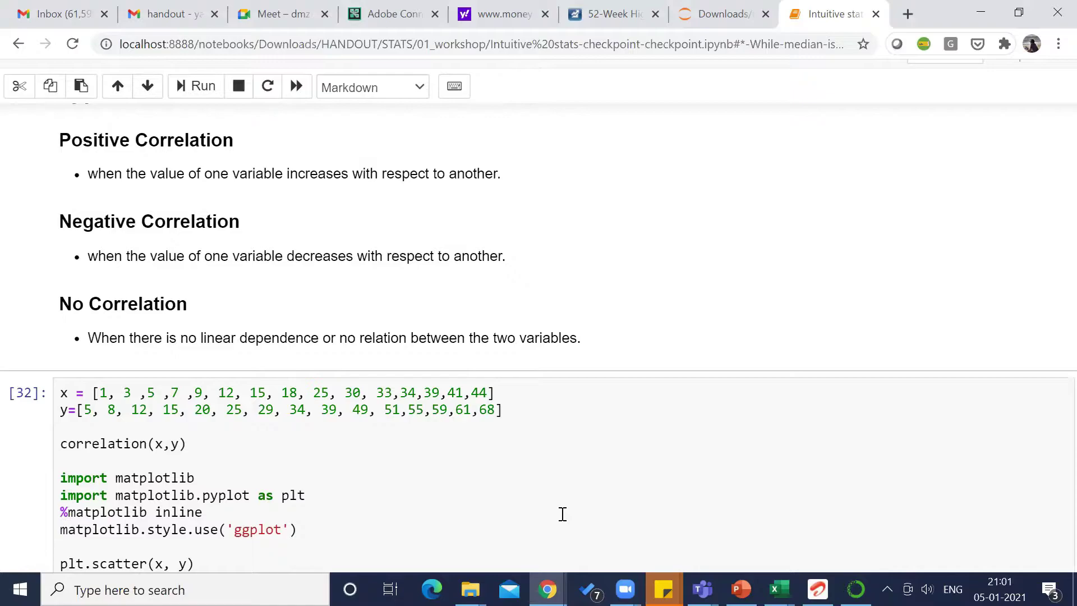
{"action": "mouse_move", "coordinate": [626, 589]}
{"action": "left_click", "coordinate": [681, 490]}
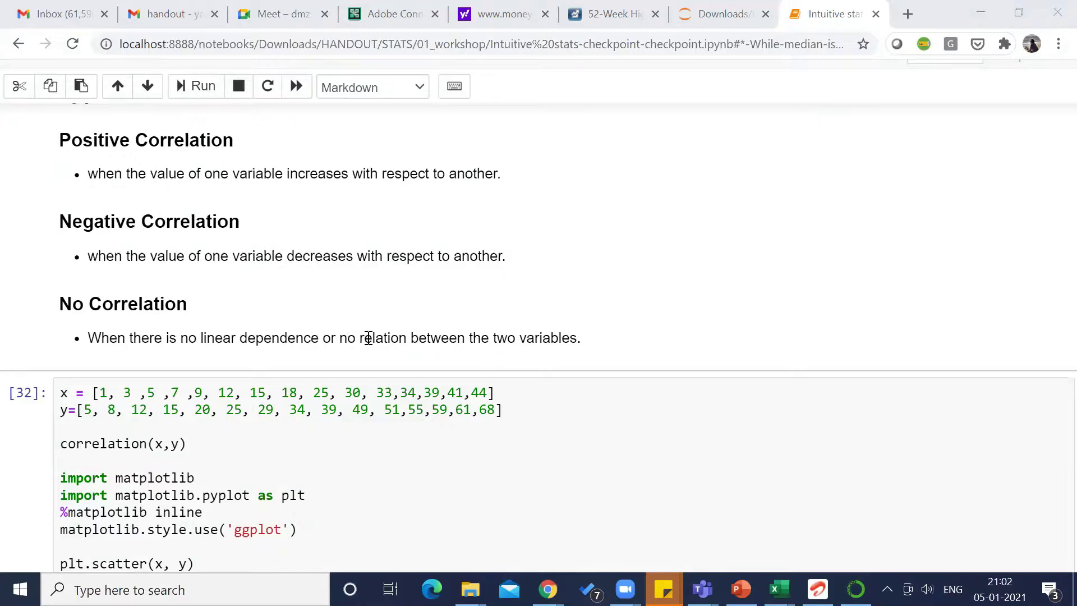
Highlight the No Correlation heading and its bullet text.
{"action": "left_click_drag", "start_coordinate": [365, 339], "coordinate": [258, 338]}
{"action": "left_click", "coordinate": [168, 335]}
{"action": "left_click_drag", "start_coordinate": [122, 306], "coordinate": [531, 341]}
{"action": "left_click", "coordinate": [631, 303]}
{"action": "scroll", "coordinate": [646, 298], "scroll_direction": "down", "scroll_amount": 1}
{"action": "scroll", "coordinate": [646, 298], "scroll_direction": "down", "scroll_amount": 1}
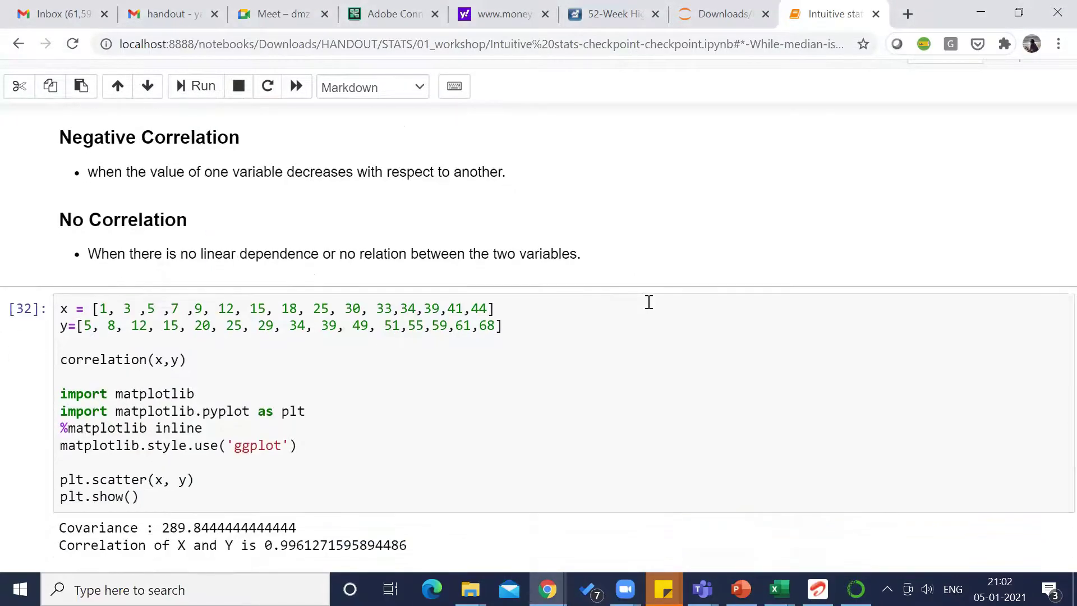
{"action": "left_click_drag", "start_coordinate": [582, 255], "coordinate": [61, 219]}
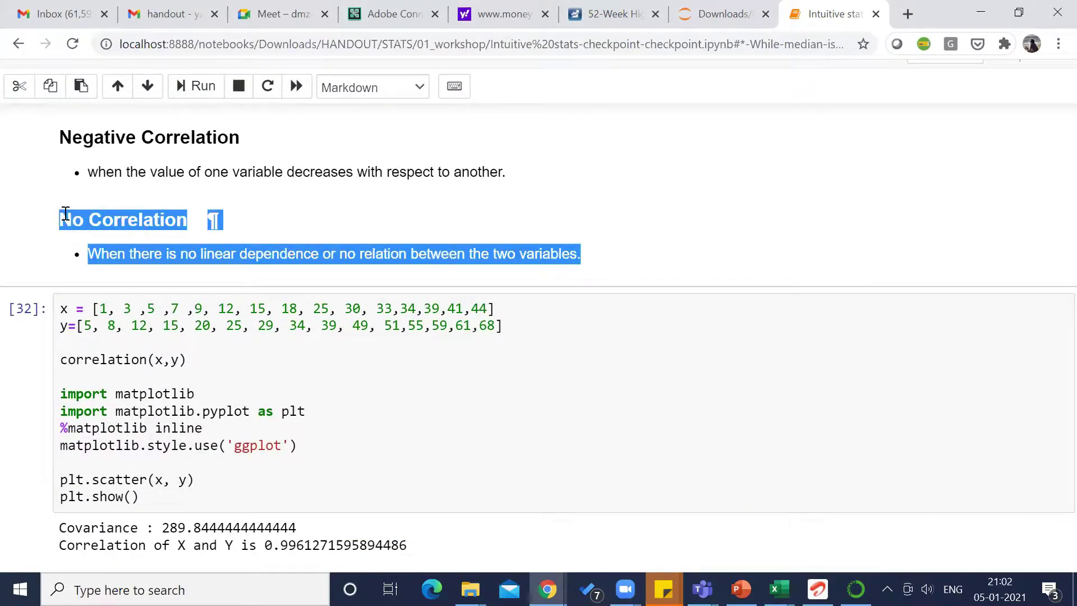
{"action": "left_click", "coordinate": [273, 227]}
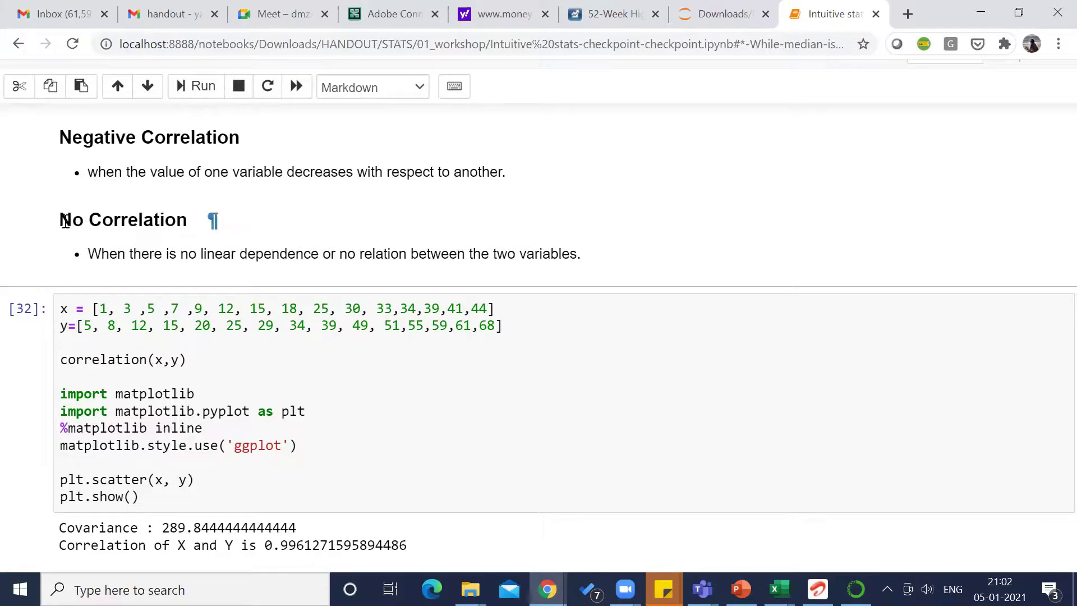
{"action": "left_click_drag", "start_coordinate": [60, 219], "coordinate": [582, 261]}
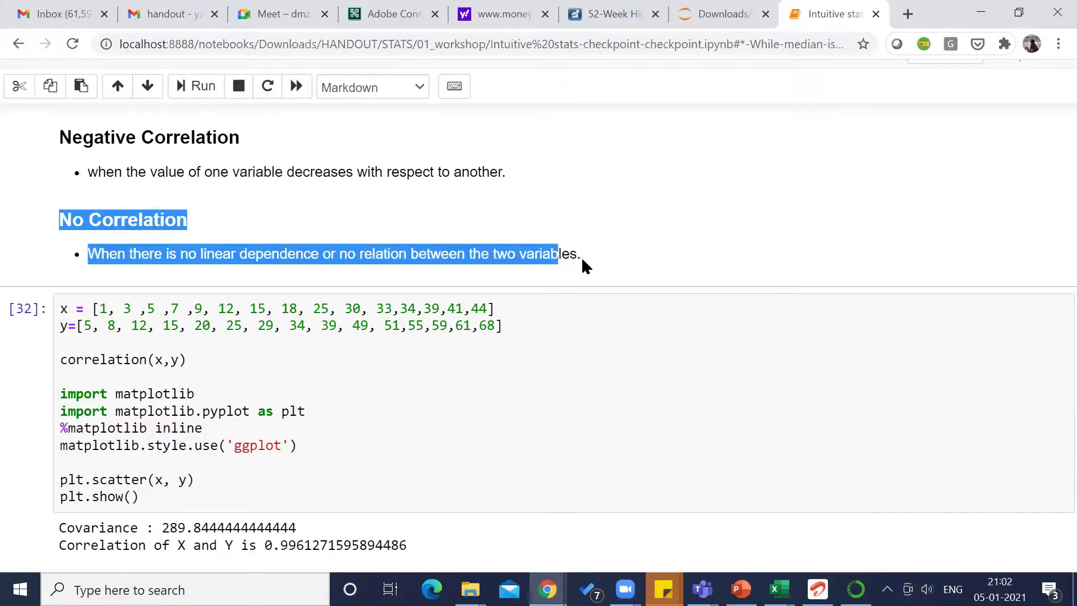
{"action": "left_click", "coordinate": [620, 255]}
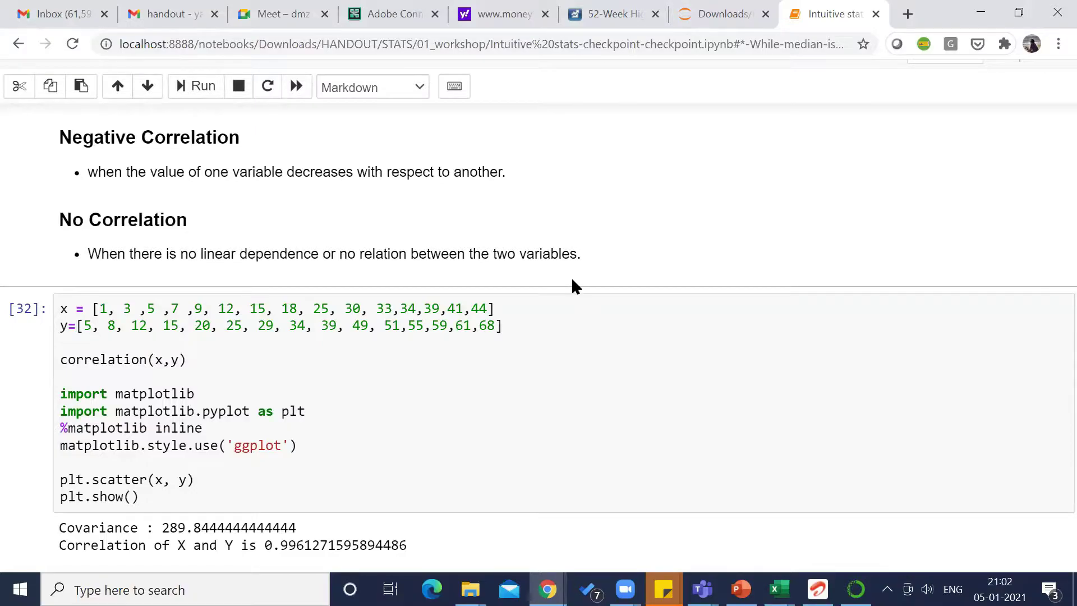
Highlight the Negative and No Correlation sections together, then return to the meeting controls.
{"action": "left_click_drag", "start_coordinate": [585, 254], "coordinate": [58, 138]}
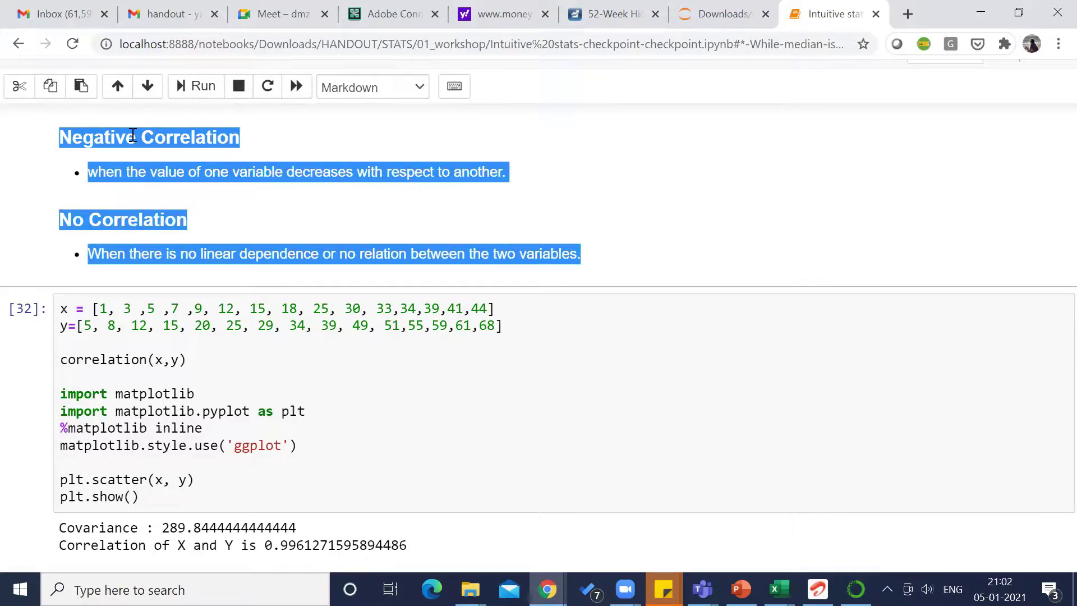
{"action": "mouse_move", "coordinate": [626, 589]}
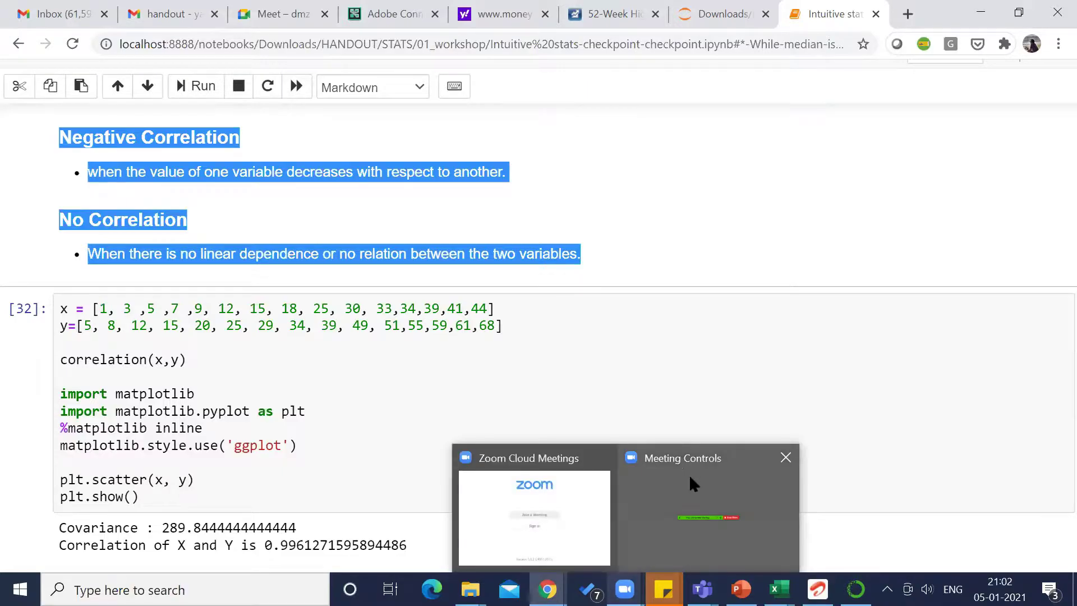
{"action": "left_click", "coordinate": [689, 474]}
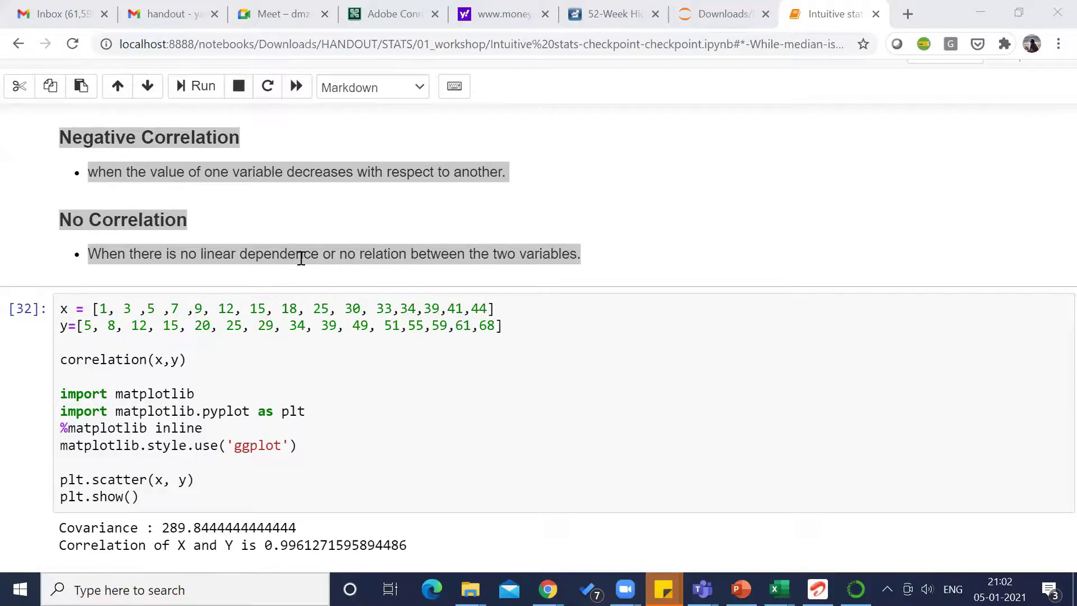
Scroll past cell [32] to its scatter plot and the 0.99612716 interpretation sentence.
{"action": "left_click", "coordinate": [359, 252]}
{"action": "scroll", "coordinate": [398, 374], "scroll_direction": "down", "scroll_amount": 4}
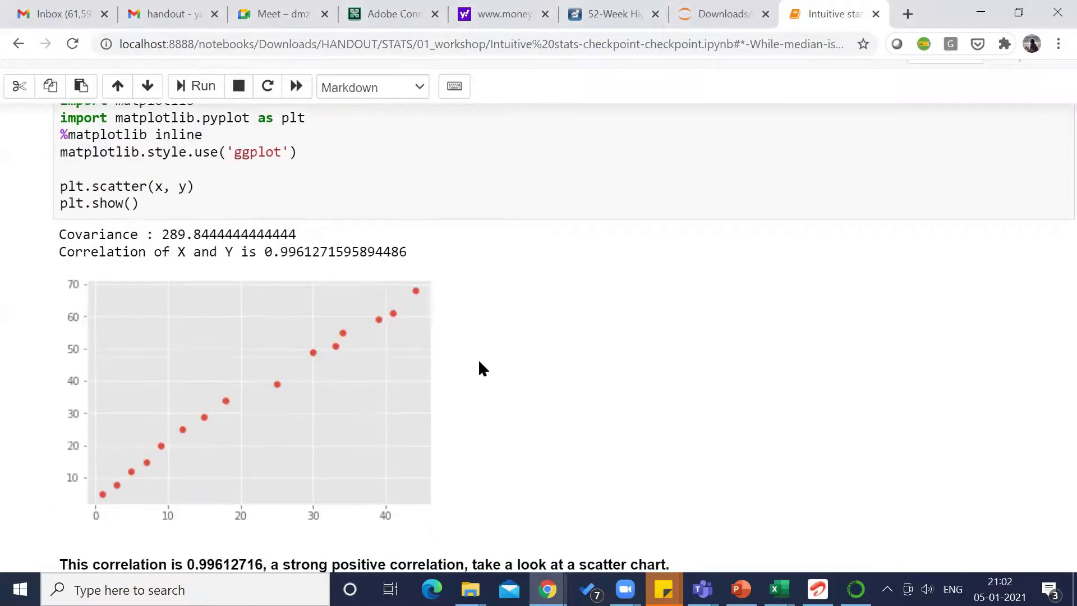
{"action": "scroll", "coordinate": [501, 344], "scroll_direction": "up", "scroll_amount": 1}
{"action": "scroll", "coordinate": [501, 345], "scroll_direction": "down", "scroll_amount": 1}
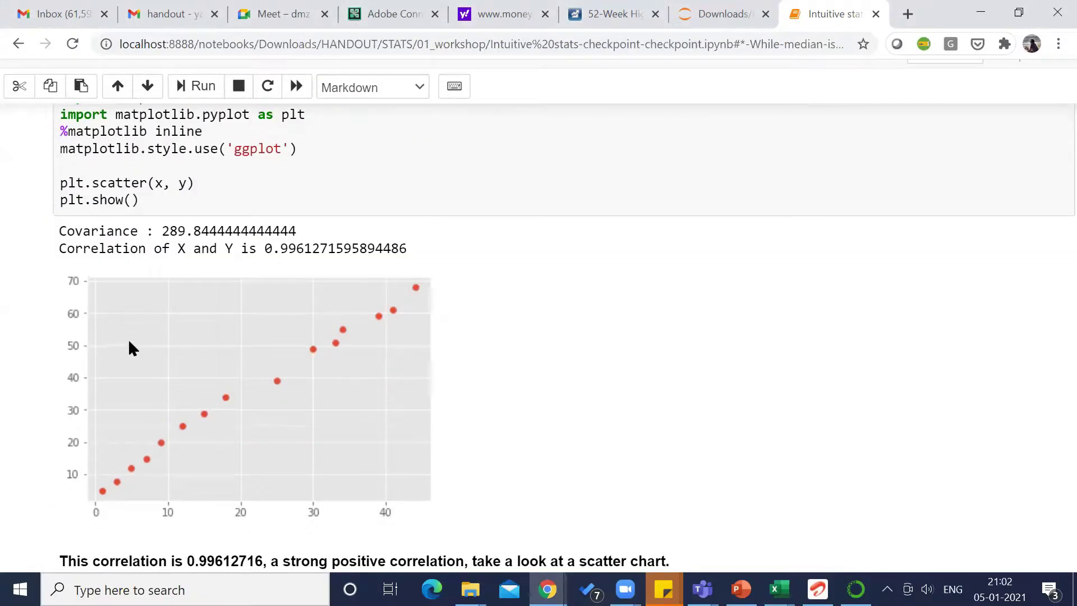
{"action": "scroll", "coordinate": [426, 317], "scroll_direction": "up", "scroll_amount": 2}
{"action": "scroll", "coordinate": [426, 317], "scroll_direction": "down", "scroll_amount": 1}
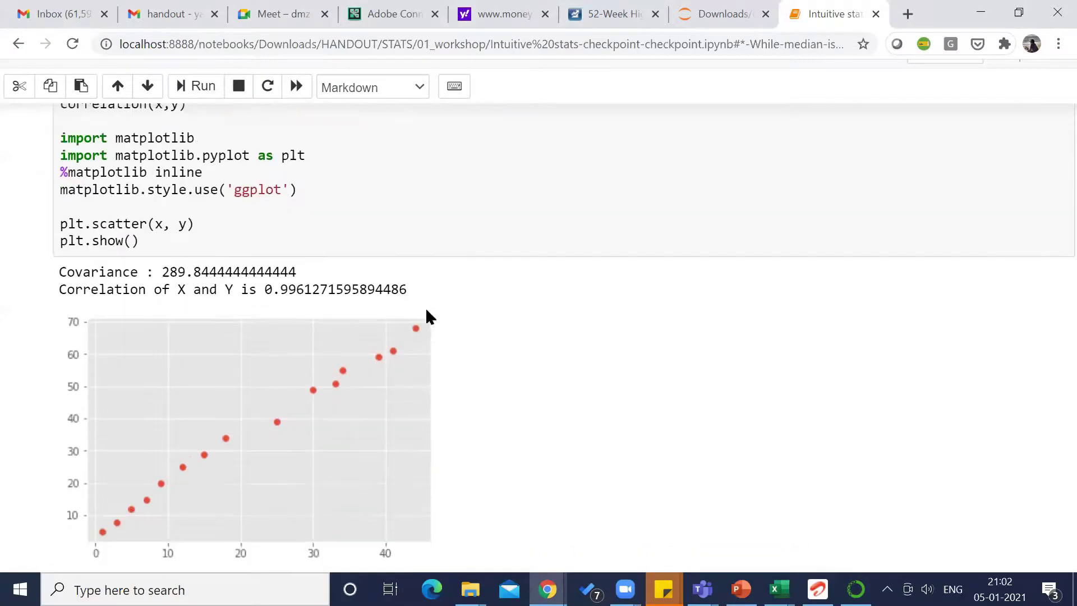
{"action": "scroll", "coordinate": [151, 375], "scroll_direction": "down", "scroll_amount": 1}
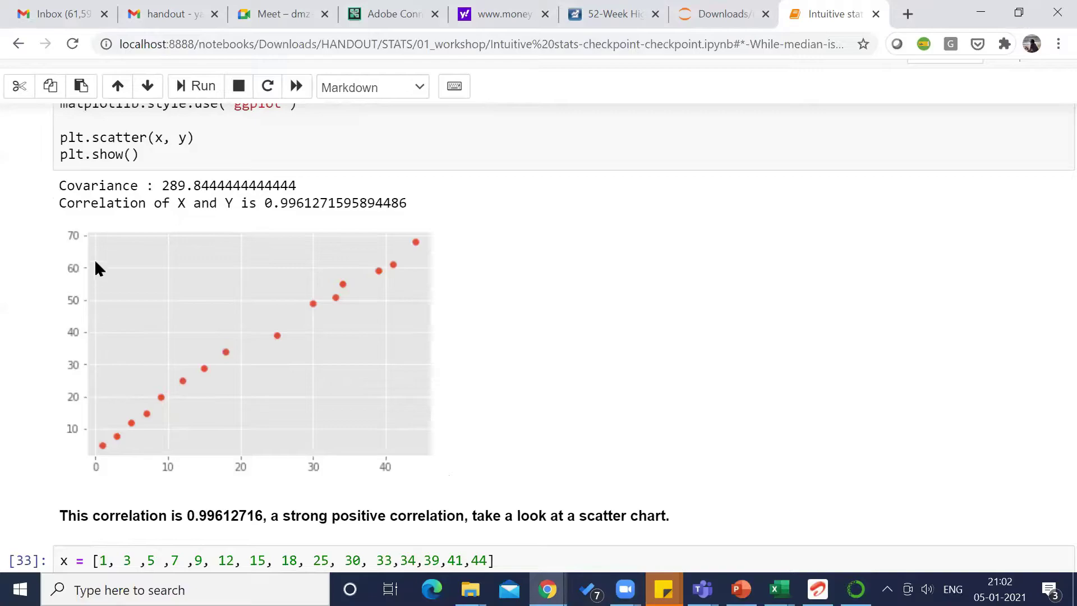
{"action": "scroll", "coordinate": [596, 345], "scroll_direction": "down", "scroll_amount": 1}
{"action": "scroll", "coordinate": [593, 338], "scroll_direction": "up", "scroll_amount": 3}
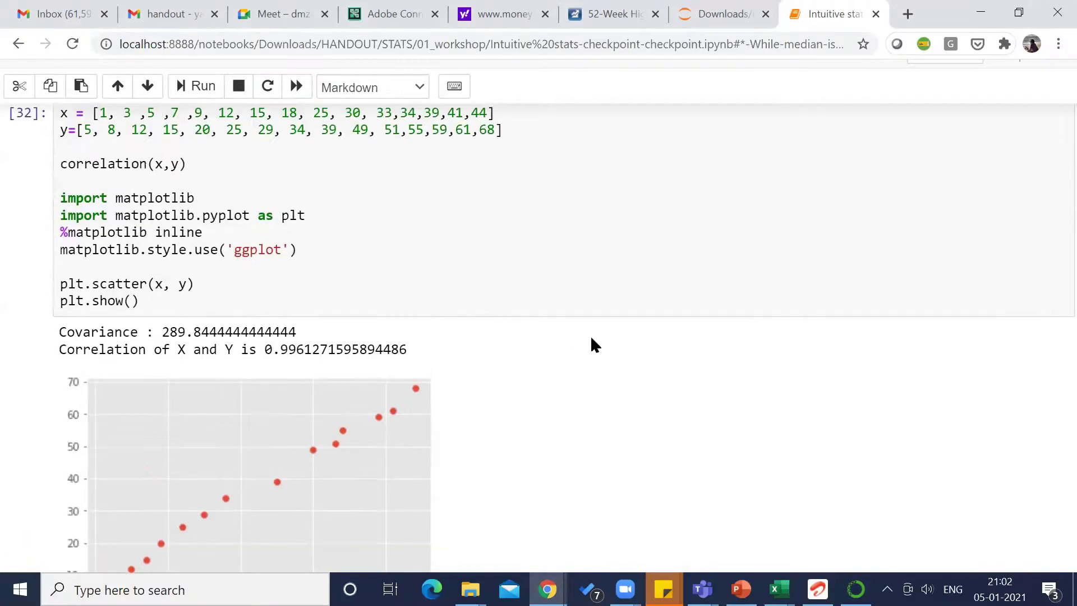
{"action": "scroll", "coordinate": [593, 337], "scroll_direction": "down", "scroll_amount": 5}
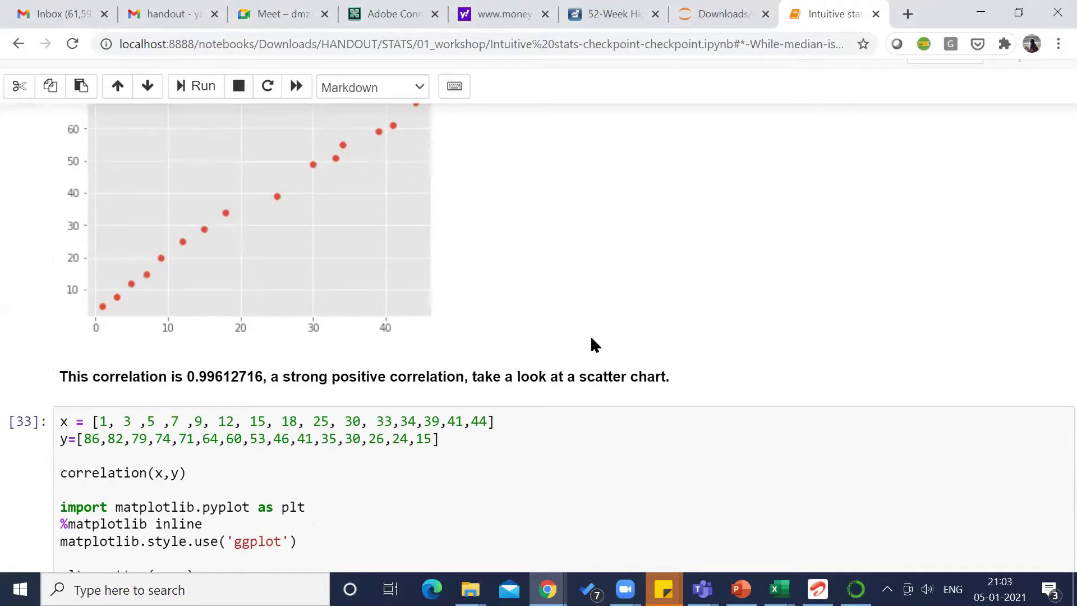
{"action": "scroll", "coordinate": [521, 334], "scroll_direction": "down", "scroll_amount": 1}
{"action": "left_click_drag", "start_coordinate": [263, 338], "coordinate": [59, 339]}
{"action": "left_click", "coordinate": [589, 347]}
{"action": "scroll", "coordinate": [589, 345], "scroll_direction": "down", "scroll_amount": 4}
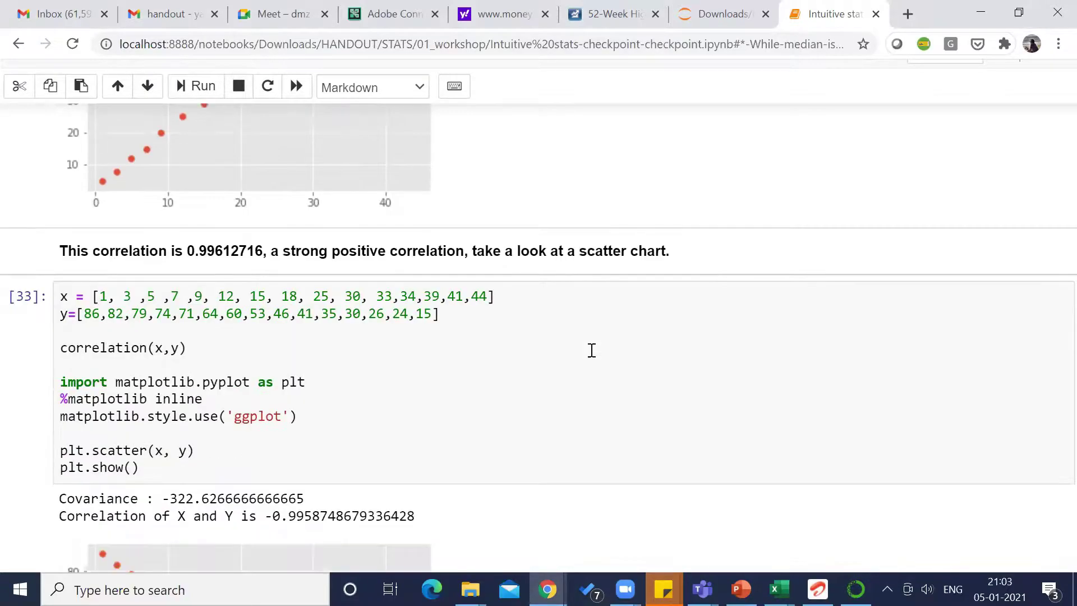
{"action": "scroll", "coordinate": [591, 350], "scroll_direction": "down", "scroll_amount": 4}
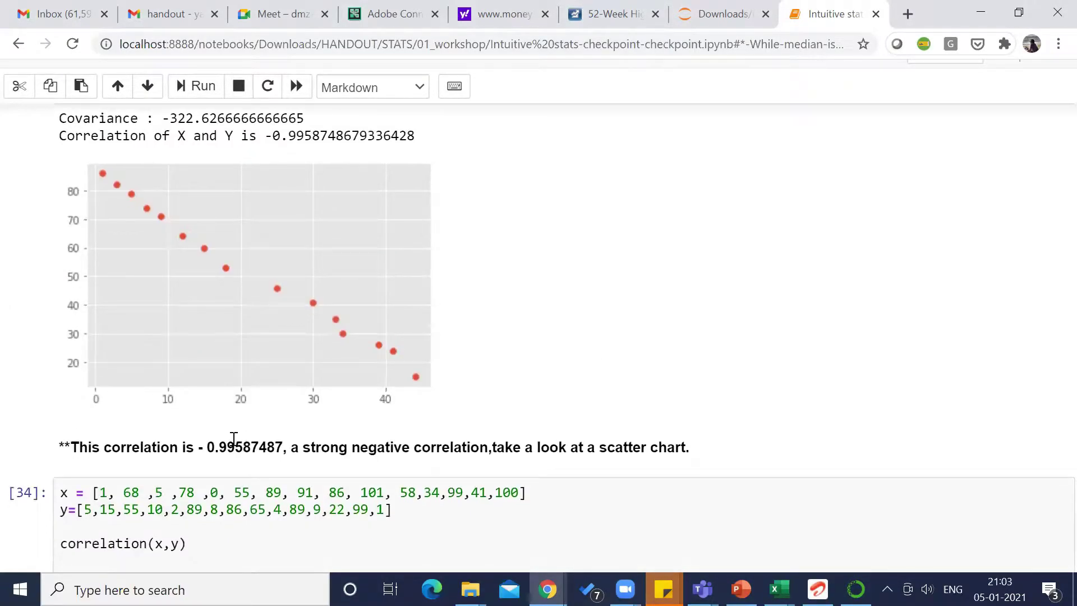
{"action": "scroll", "coordinate": [416, 371], "scroll_direction": "up", "scroll_amount": 11}
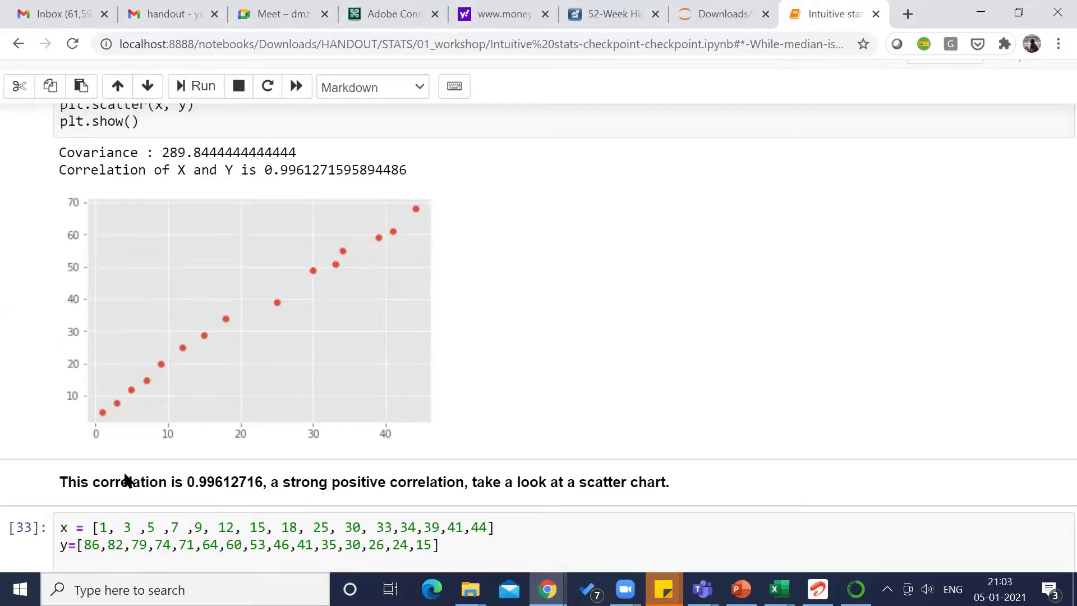
{"action": "left_click_drag", "start_coordinate": [124, 476], "coordinate": [260, 484]}
{"action": "left_click_drag", "start_coordinate": [389, 482], "coordinate": [501, 483]}
{"action": "scroll", "coordinate": [502, 484], "scroll_direction": "down", "scroll_amount": 1}
{"action": "scroll", "coordinate": [534, 319], "scroll_direction": "down", "scroll_amount": 8}
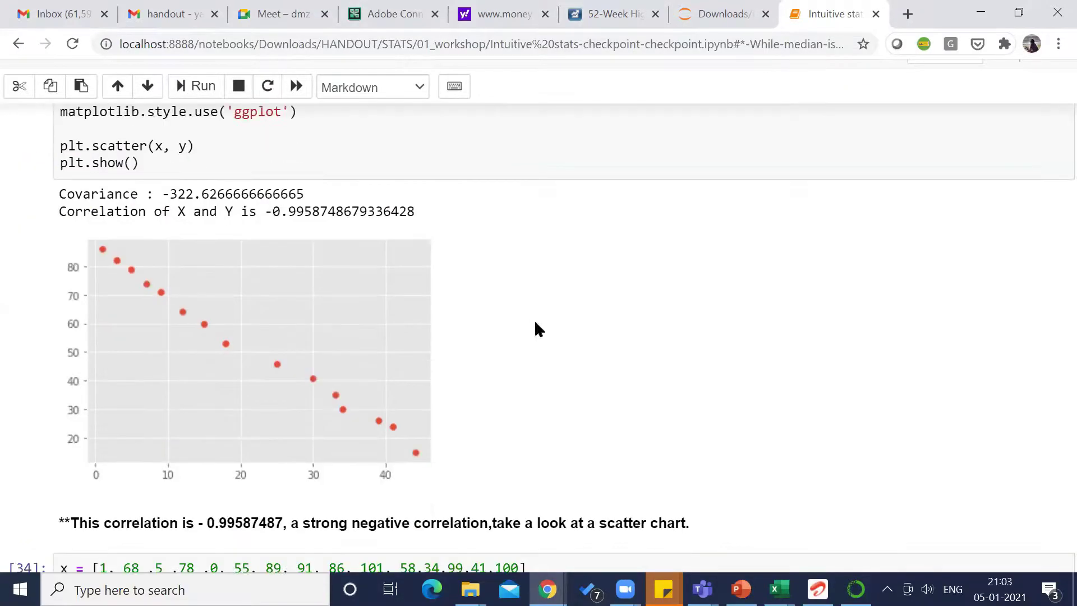
{"action": "scroll", "coordinate": [241, 386], "scroll_direction": "down", "scroll_amount": 1}
{"action": "left_click_drag", "start_coordinate": [151, 475], "coordinate": [416, 463]}
{"action": "left_click", "coordinate": [499, 460]}
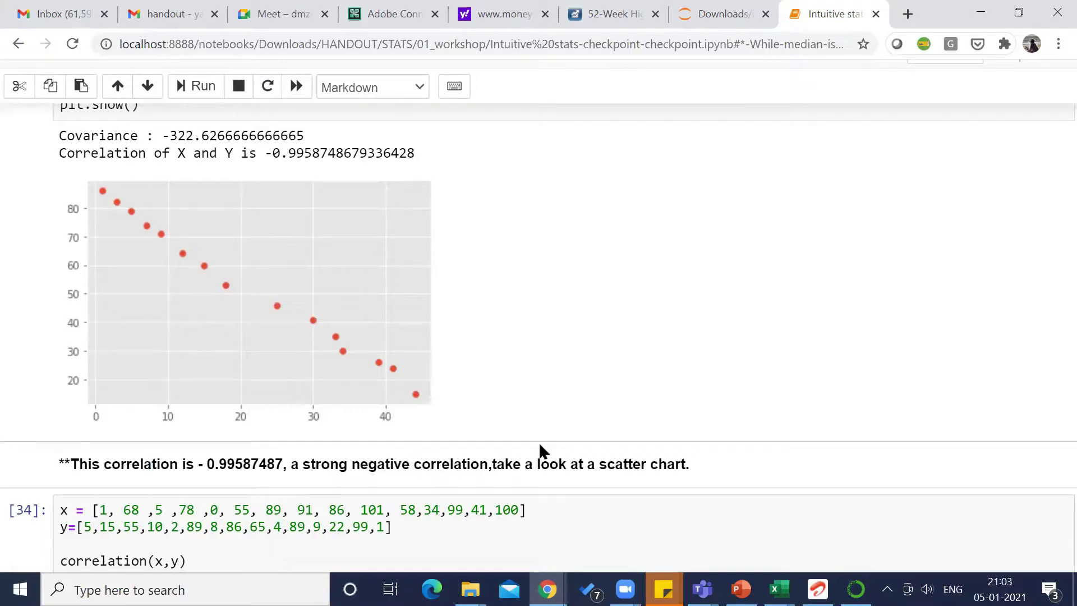
{"action": "scroll", "coordinate": [539, 449], "scroll_direction": "up", "scroll_amount": 1}
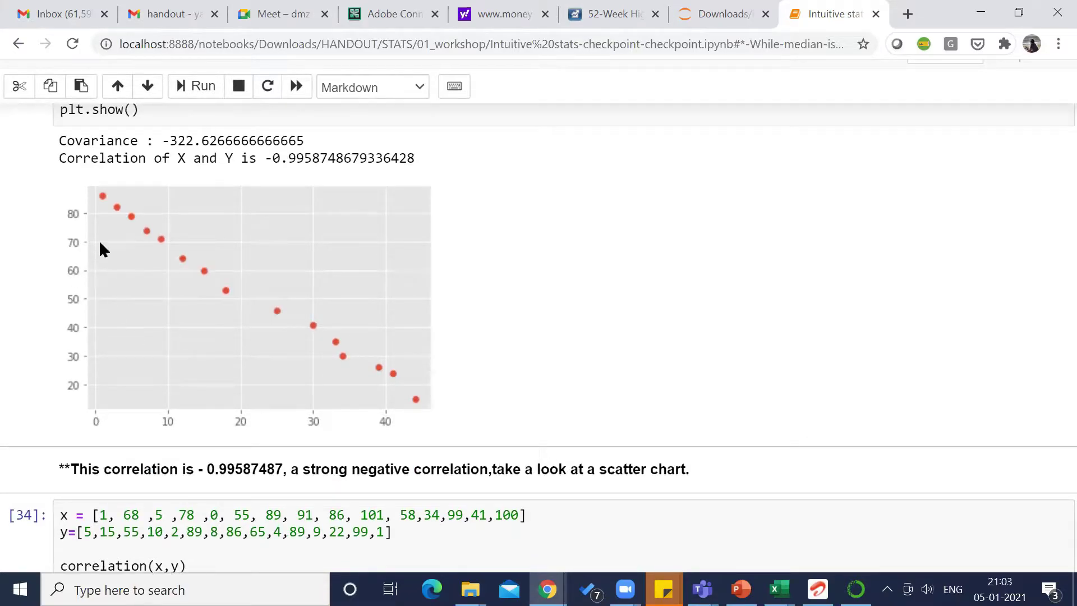
{"action": "scroll", "coordinate": [635, 413], "scroll_direction": "down", "scroll_amount": 2}
{"action": "scroll", "coordinate": [636, 411], "scroll_direction": "down", "scroll_amount": 5}
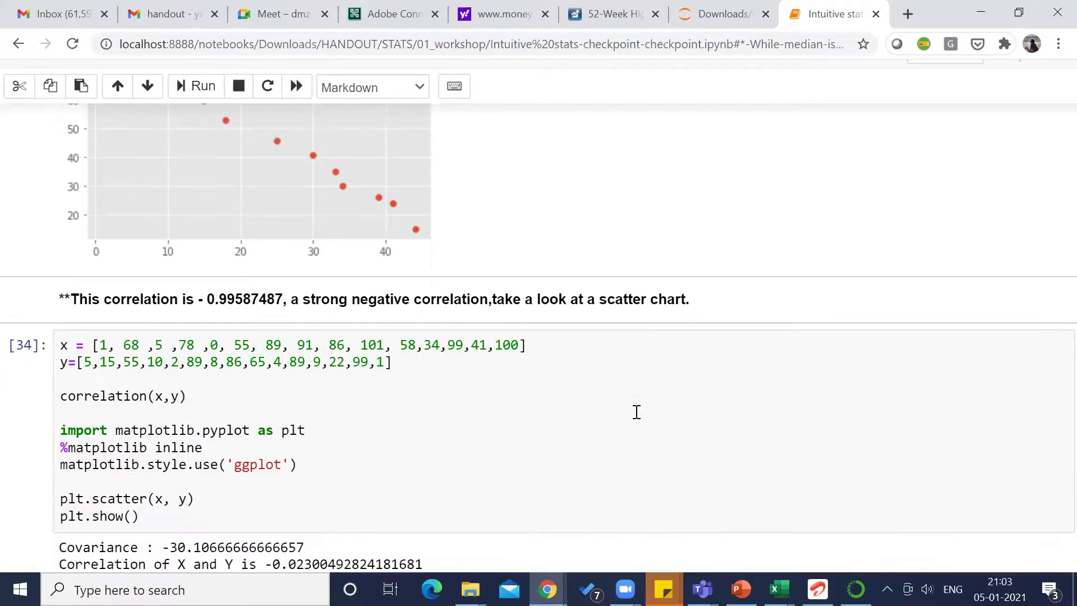
{"action": "scroll", "coordinate": [635, 411], "scroll_direction": "down", "scroll_amount": 3}
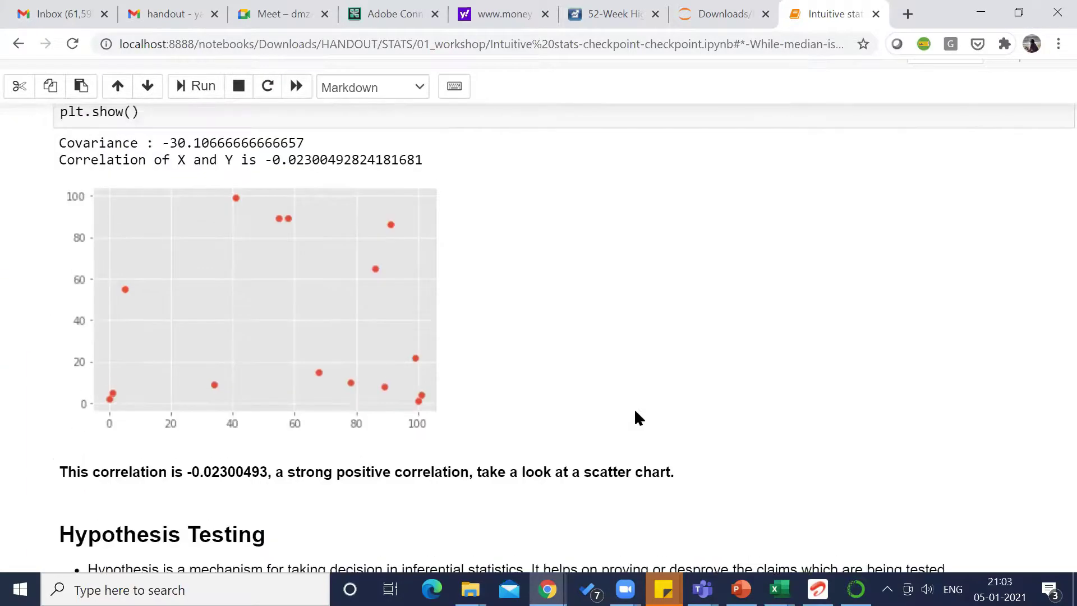
{"action": "scroll", "coordinate": [635, 411], "scroll_direction": "up", "scroll_amount": 2}
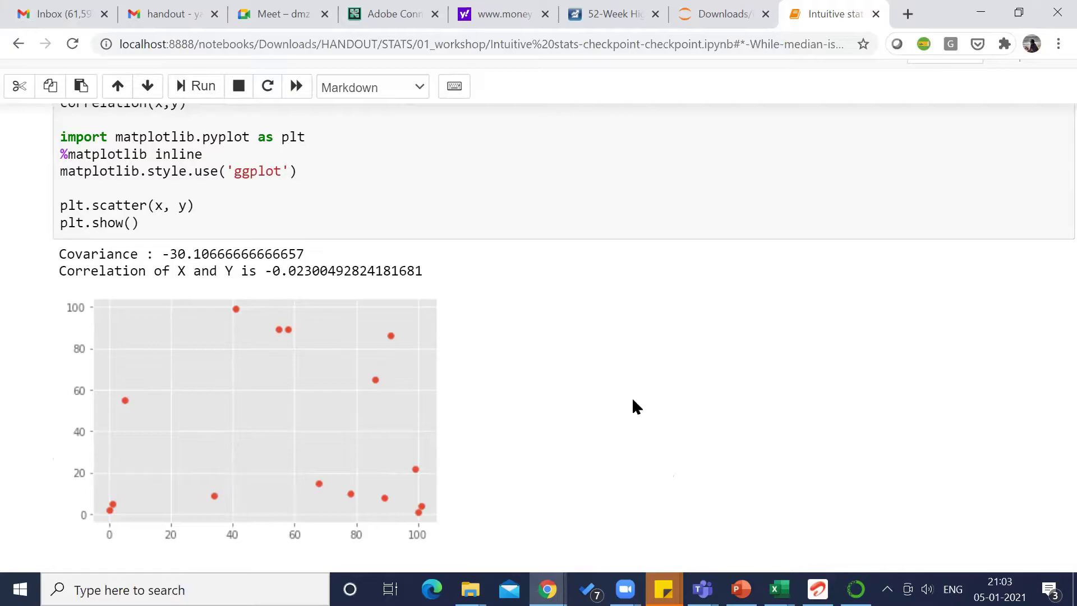
{"action": "mouse_move", "coordinate": [625, 589]}
{"action": "mouse_move", "coordinate": [699, 496]}
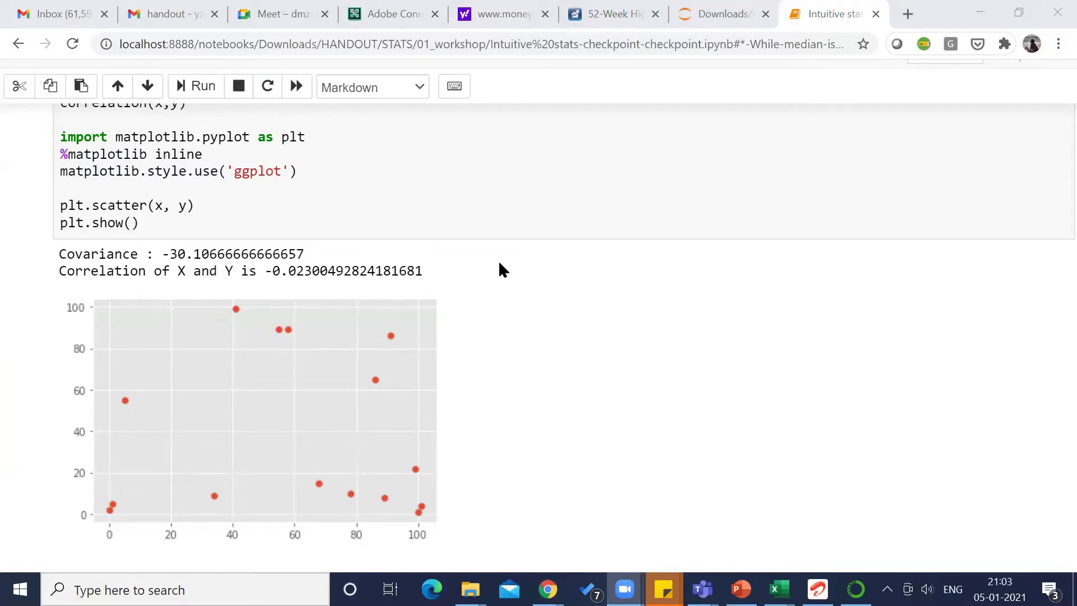
{"action": "scroll", "coordinate": [503, 270], "scroll_direction": "down", "scroll_amount": 1}
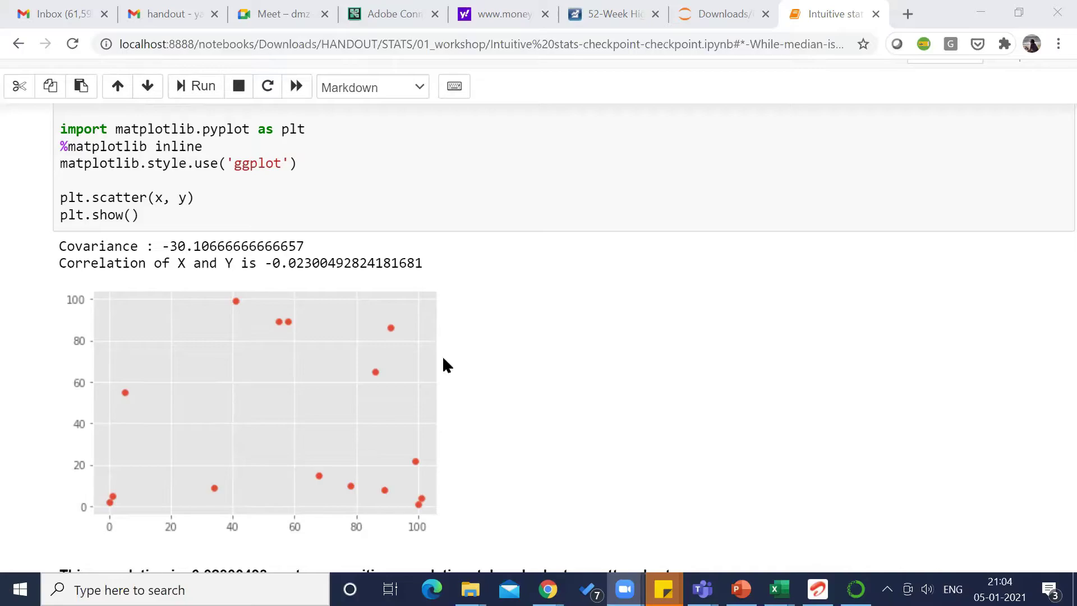
Highlight the -0.02300493 correlation value in the note below the scatter plot.
{"action": "scroll", "coordinate": [365, 373], "scroll_direction": "down", "scroll_amount": 3}
{"action": "scroll", "coordinate": [367, 380], "scroll_direction": "up", "scroll_amount": 1}
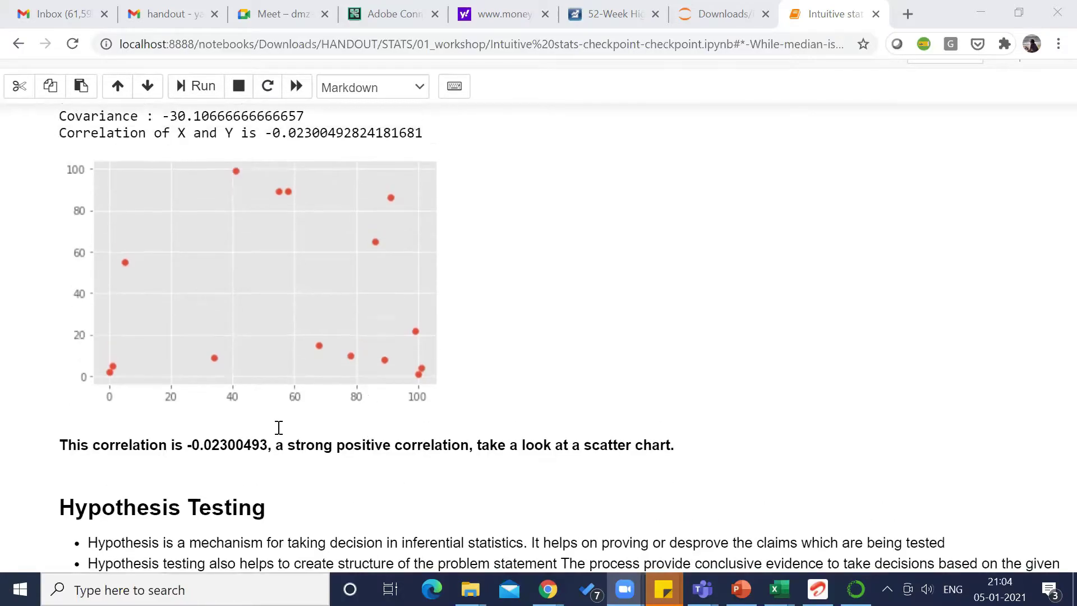
{"action": "scroll", "coordinate": [277, 426], "scroll_direction": "down", "scroll_amount": 3}
{"action": "scroll", "coordinate": [277, 384], "scroll_direction": "up", "scroll_amount": 2}
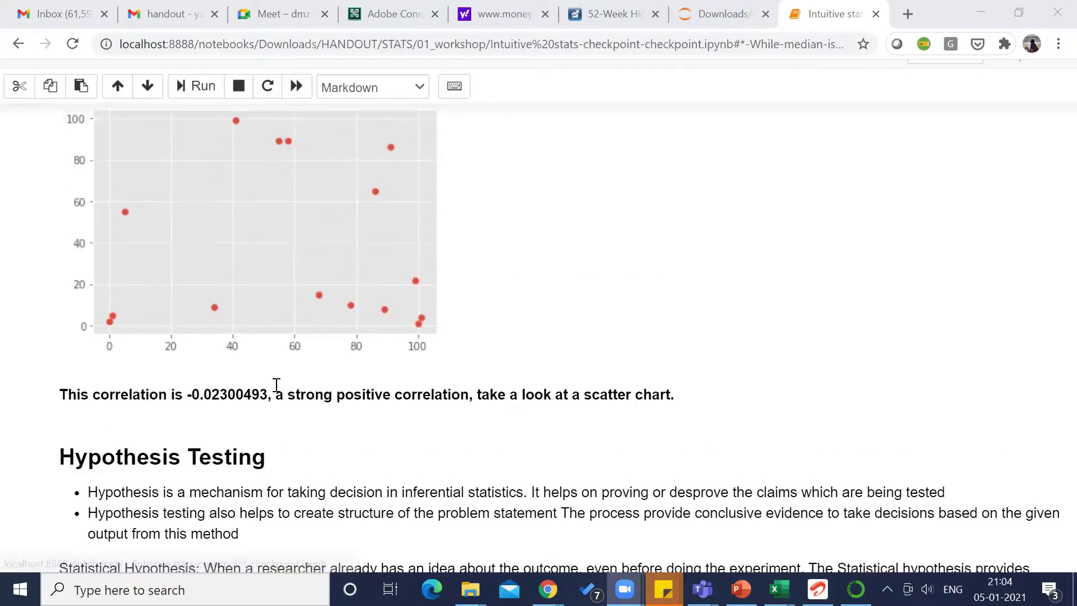
{"action": "left_click_drag", "start_coordinate": [185, 392], "coordinate": [236, 392]}
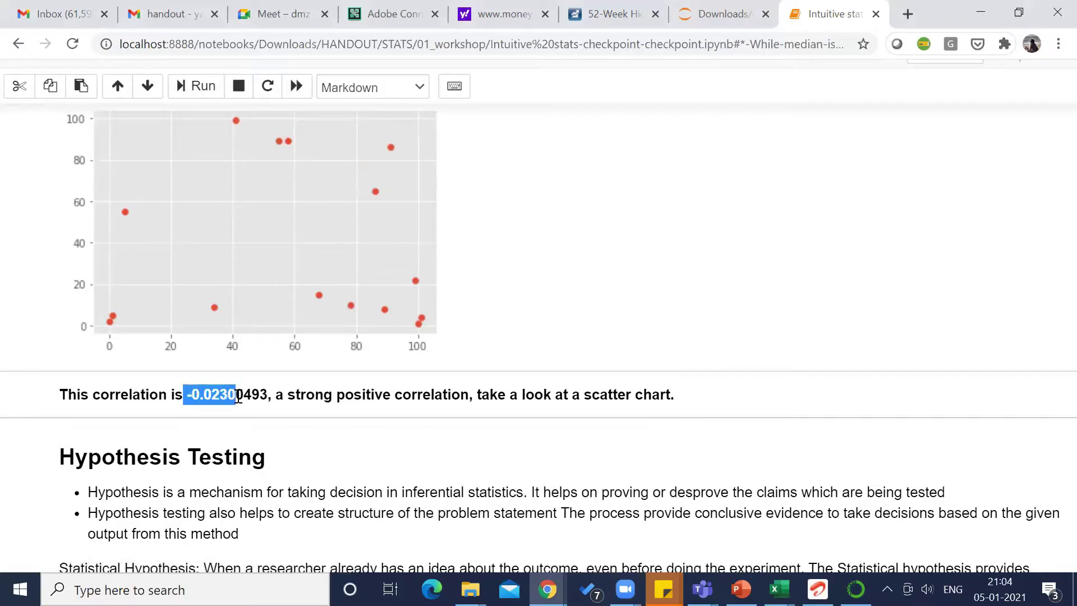
{"action": "left_click", "coordinate": [288, 389]}
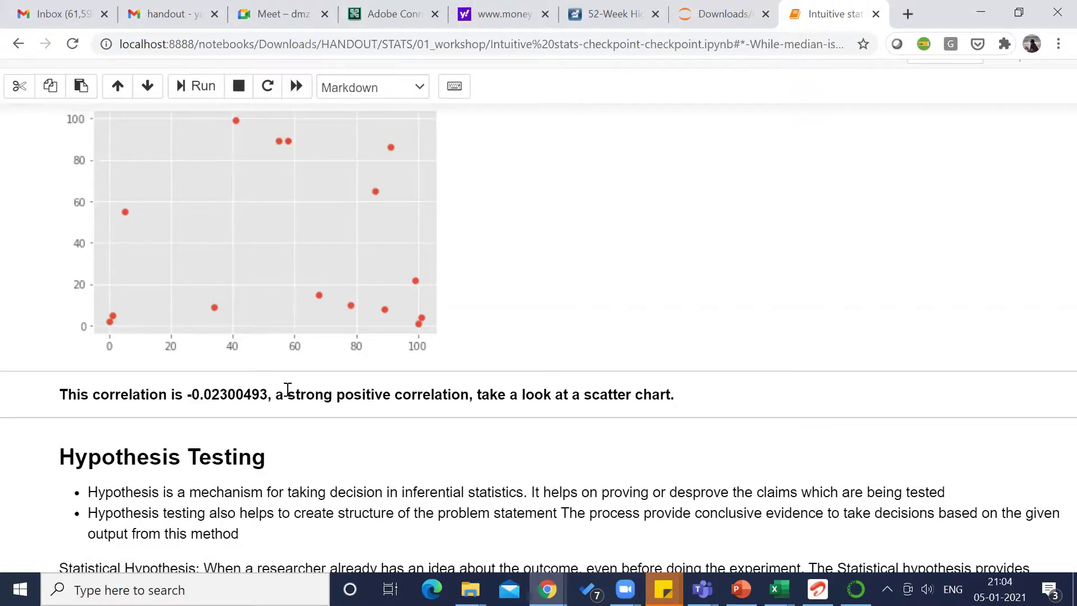
Replace 'a strong positive correlation' with 'no correlation' in the markdown note and render it.
{"action": "double_click", "coordinate": [445, 397]}
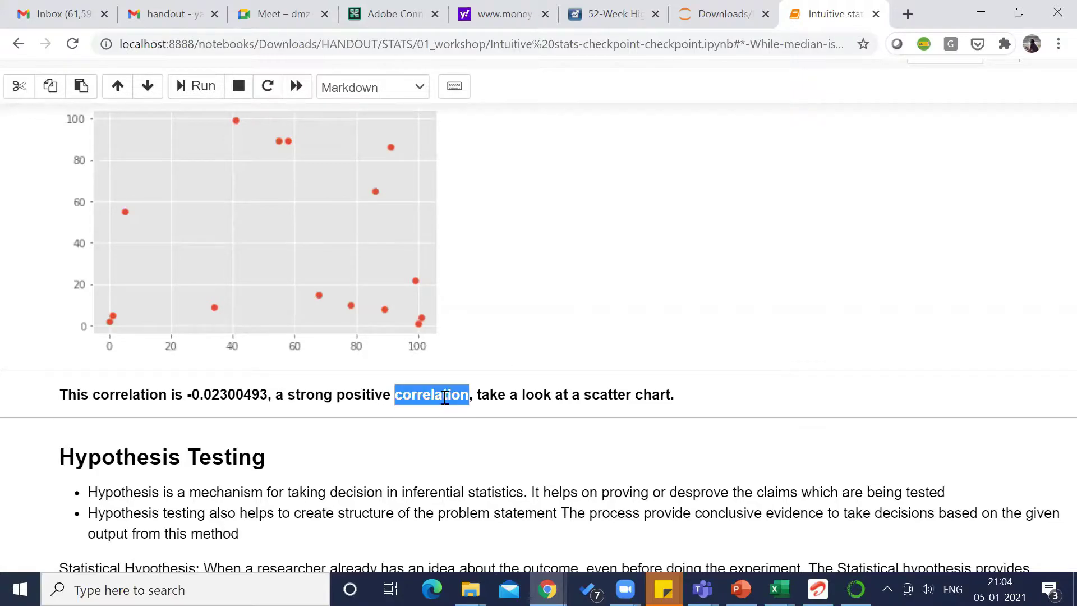
{"action": "left_click", "coordinate": [480, 388]}
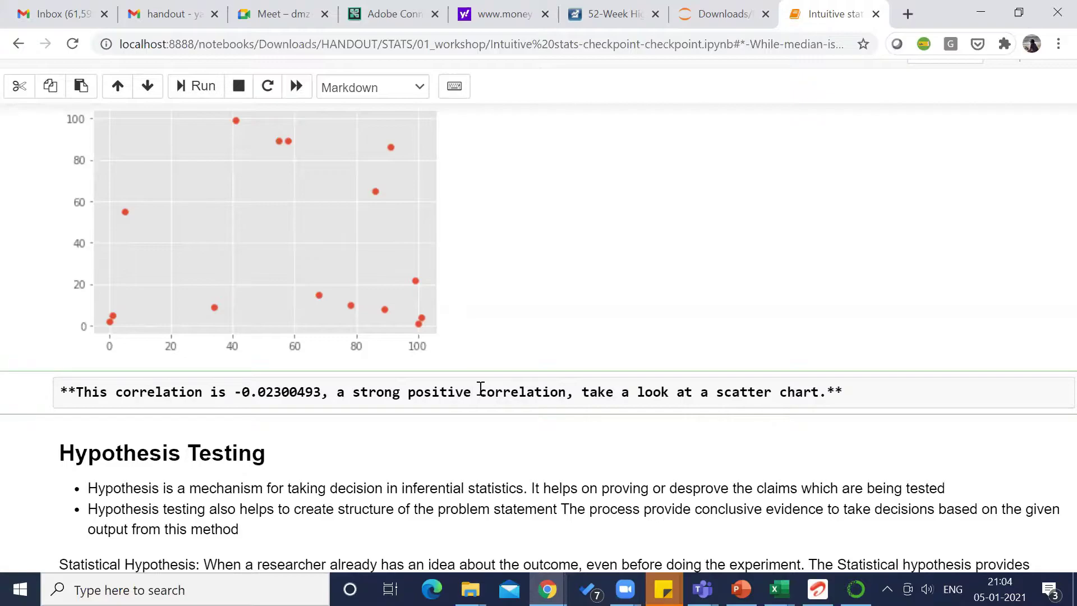
{"action": "key", "text": "Right"}
{"action": "key", "text": "Right"}
{"action": "key", "text": "Right"}
{"action": "key", "text": "Right"}
{"action": "key", "text": "Right"}
{"action": "key", "text": "Right"}
{"action": "key", "text": "Right"}
{"action": "key", "text": "Right"}
{"action": "key", "text": "Right"}
{"action": "key", "text": "Right"}
{"action": "key", "text": "Right"}
{"action": "key", "text": "Right"}
{"action": "key", "text": "BackSpace"}
{"action": "key", "text": "BackSpace"}
{"action": "key", "text": "BackSpace"}
{"action": "key", "text": "BackSpace"}
{"action": "key", "text": "BackSpace"}
{"action": "key", "text": "BackSpace"}
{"action": "key", "text": "BackSpace"}
{"action": "key", "text": "BackSpace"}
{"action": "key", "text": "BackSpace"}
{"action": "key", "text": "BackSpace"}
{"action": "key", "text": "BackSpace"}
{"action": "key", "text": "BackSpace"}
{"action": "key", "text": "BackSpace"}
{"action": "key", "text": "BackSpace"}
{"action": "key", "text": "BackSpace"}
{"action": "key", "text": "BackSpace"}
{"action": "key", "text": "BackSpace"}
{"action": "key", "text": "BackSpace"}
{"action": "key", "text": "BackSpace"}
{"action": "key", "text": "BackSpace"}
{"action": "key", "text": "BackSpace"}
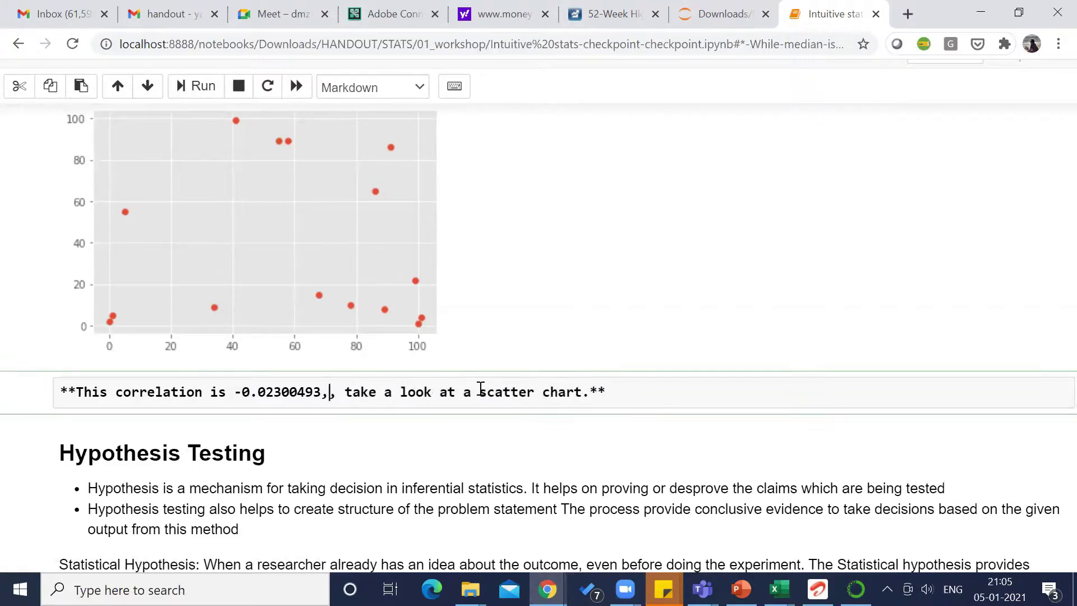
{"action": "type", "text": "no co"}
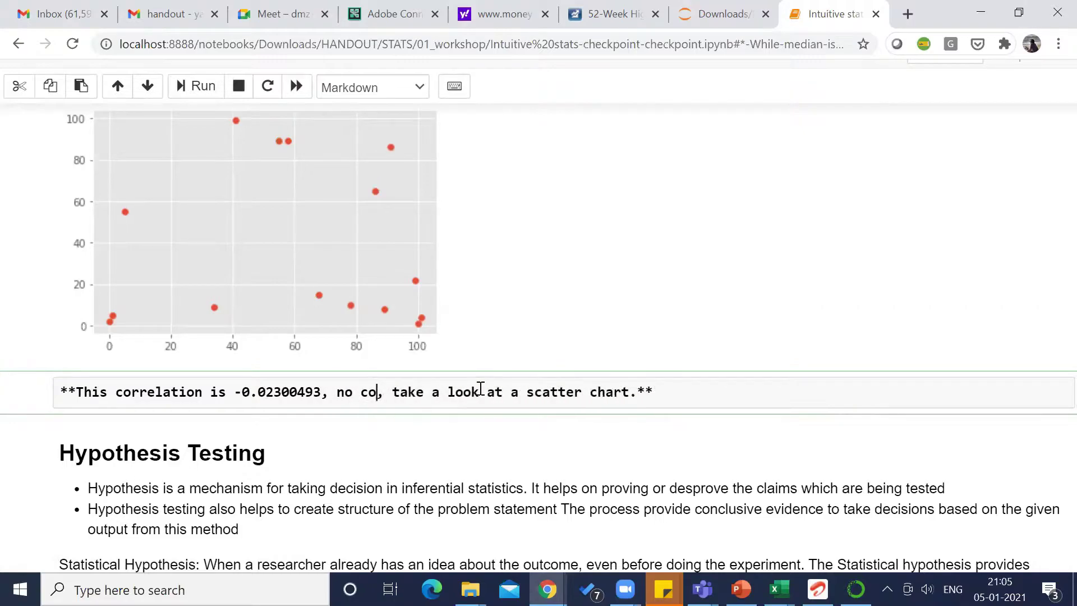
{"action": "type", "text": "rrelation"}
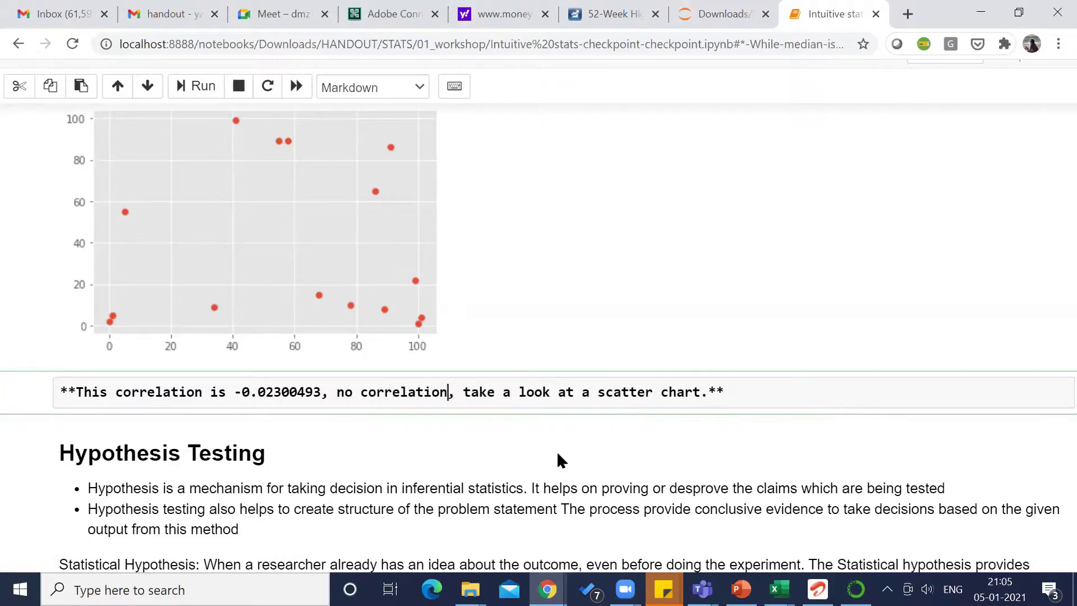
{"action": "key", "text": "Escape"}
{"action": "left_click", "coordinate": [627, 292]}
{"action": "scroll", "coordinate": [530, 460], "scroll_direction": "down", "scroll_amount": 18}
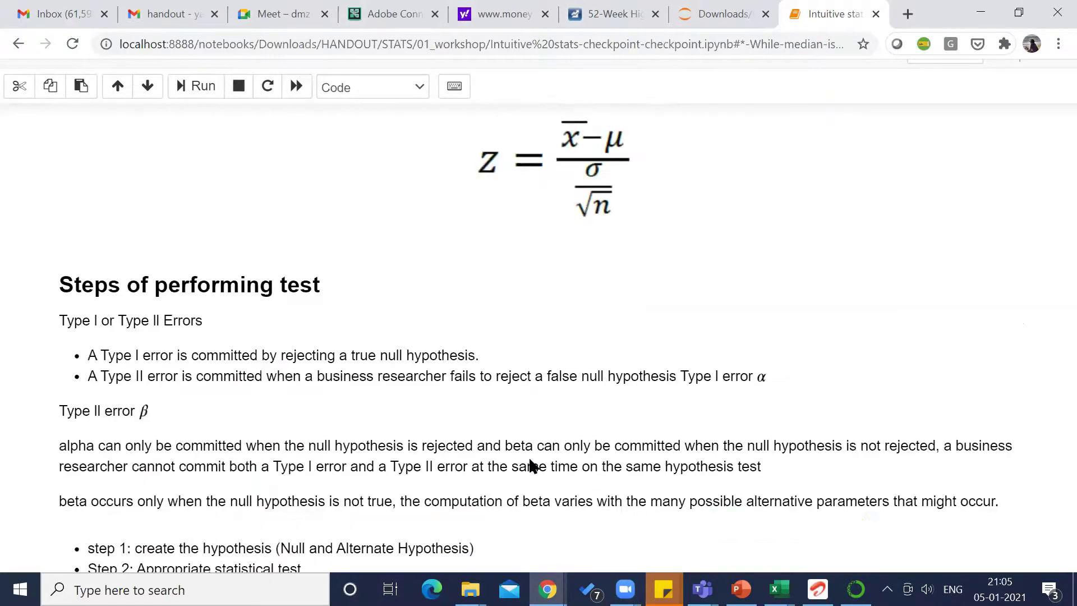
{"action": "scroll", "coordinate": [530, 460], "scroll_direction": "down", "scroll_amount": 13}
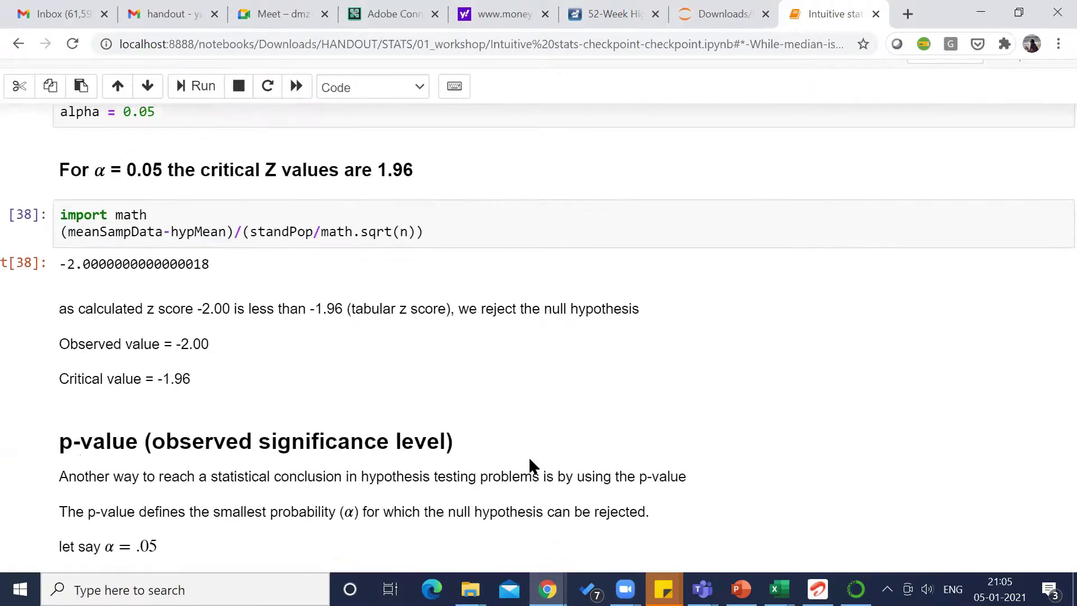
{"action": "scroll", "coordinate": [530, 460], "scroll_direction": "down", "scroll_amount": 12}
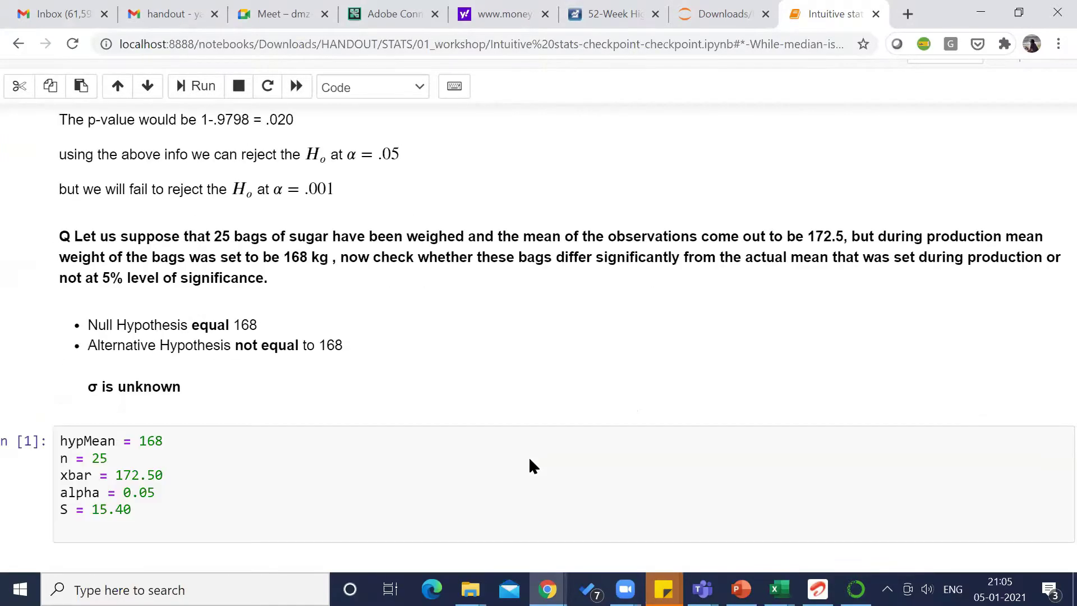
{"action": "scroll", "coordinate": [529, 456], "scroll_direction": "down", "scroll_amount": 9}
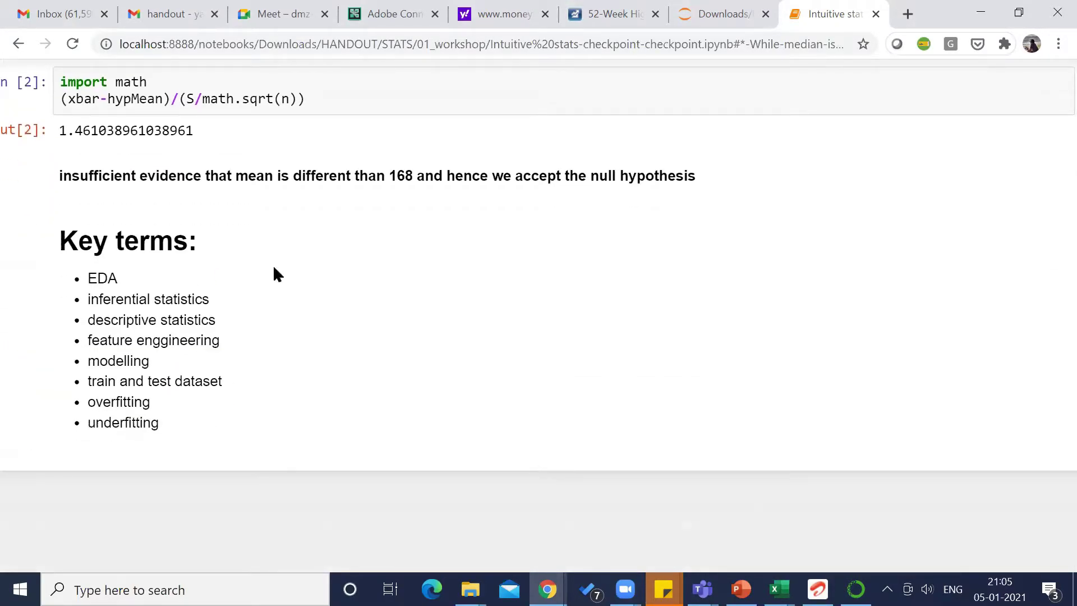
{"action": "left_click_drag", "start_coordinate": [88, 276], "coordinate": [236, 415]}
{"action": "left_click", "coordinate": [261, 413]}
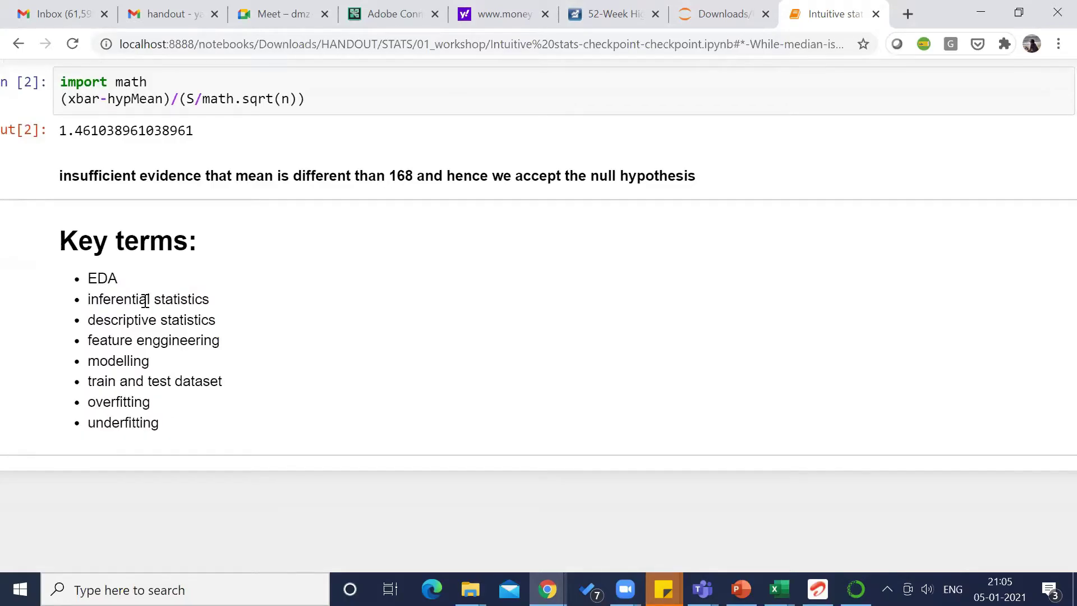
{"action": "left_click_drag", "start_coordinate": [88, 318], "coordinate": [60, 229]}
{"action": "left_click", "coordinate": [195, 413]}
{"action": "double_click", "coordinate": [60, 228]}
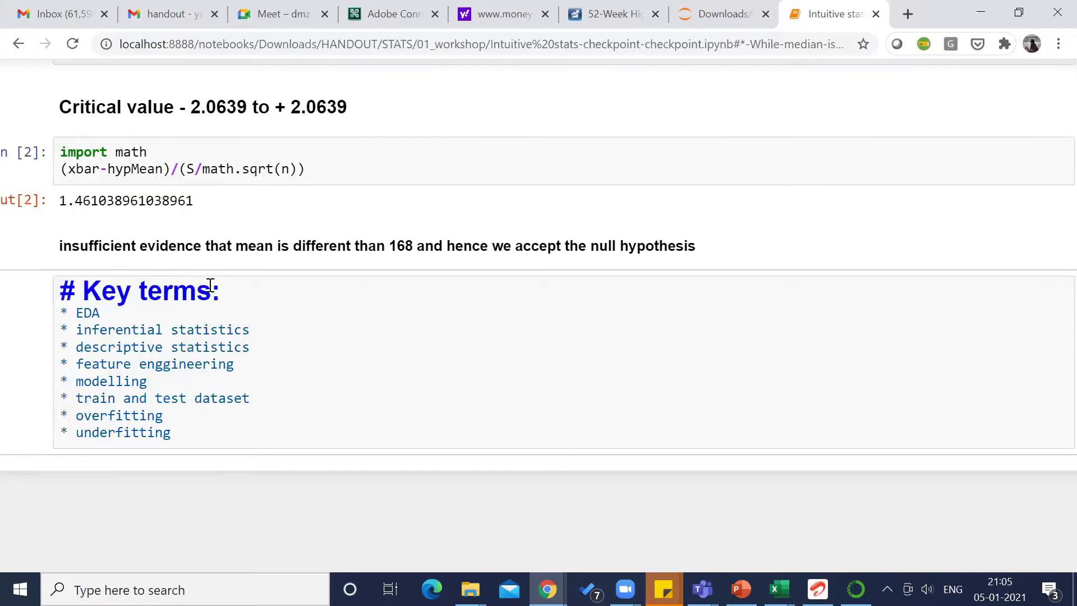
{"action": "left_click", "coordinate": [255, 436]}
{"action": "key", "text": "ctrl+Return"}
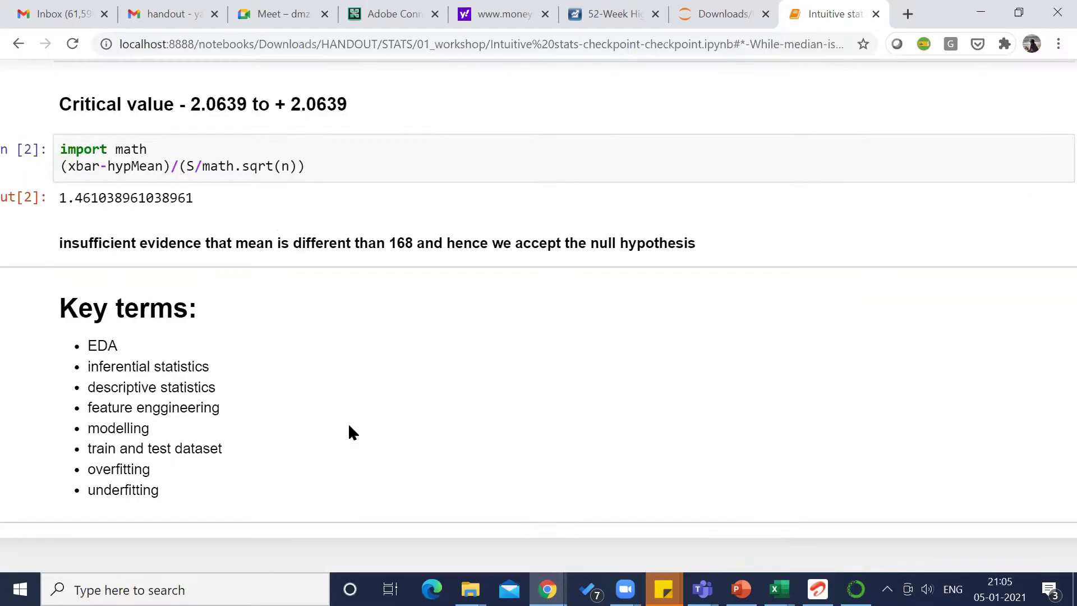
{"action": "left_click_drag", "start_coordinate": [83, 309], "coordinate": [168, 474]}
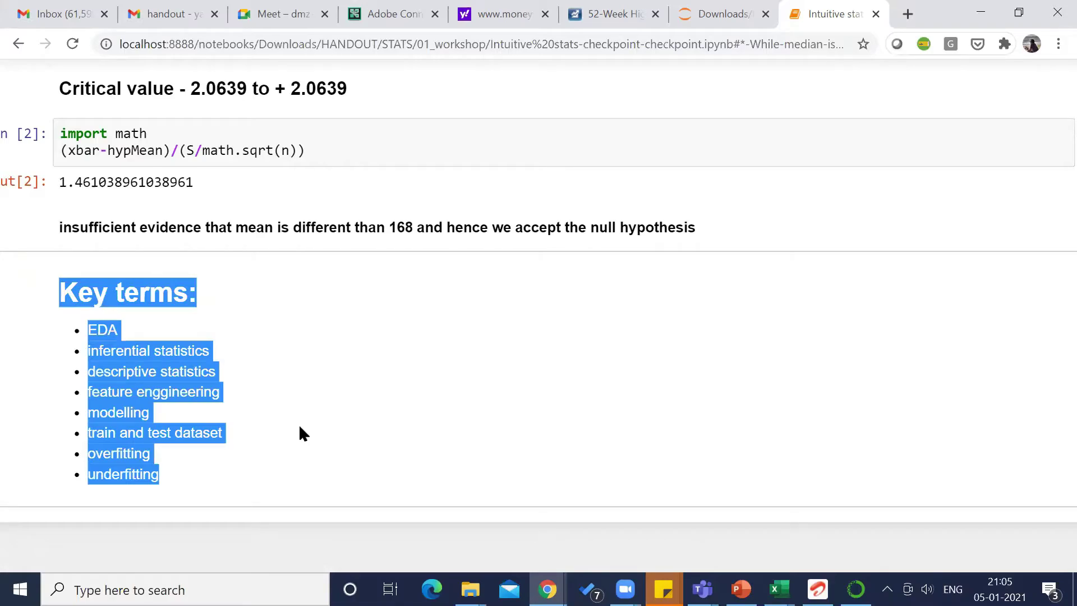
{"action": "scroll", "coordinate": [344, 359], "scroll_direction": "up", "scroll_amount": 2}
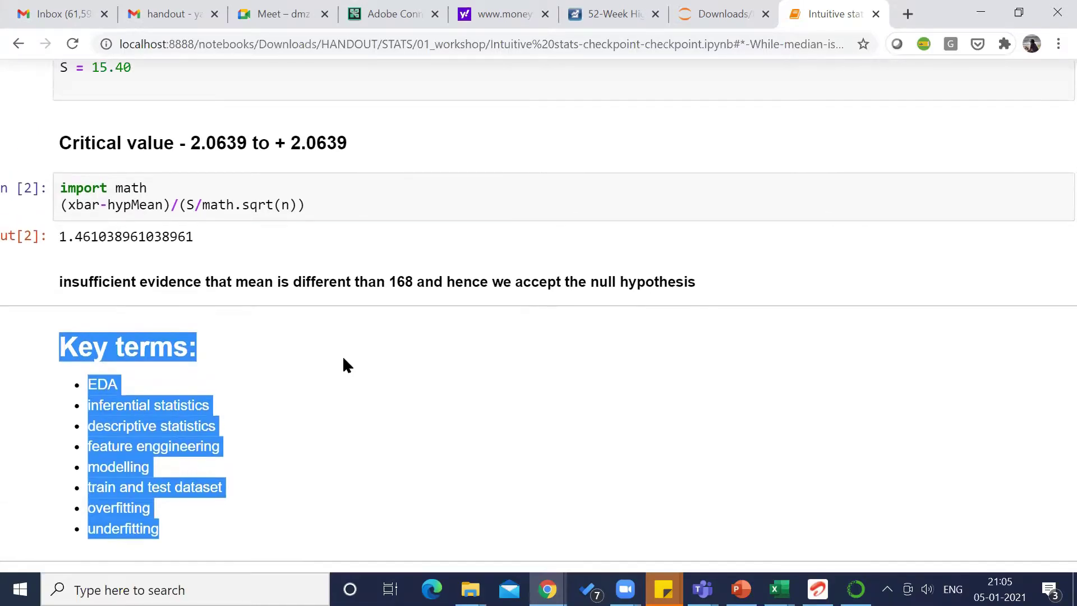
{"action": "scroll", "coordinate": [343, 358], "scroll_direction": "up", "scroll_amount": 20}
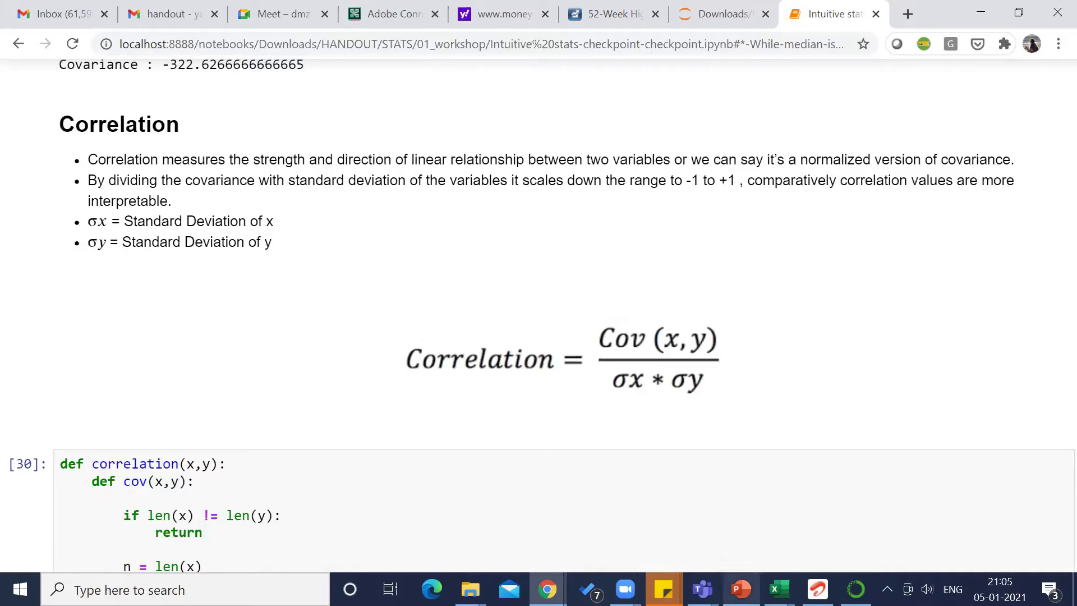
Switch to the Movie_collection workbook and select all columns from A1 down to row 507.
{"action": "mouse_move", "coordinate": [779, 589]}
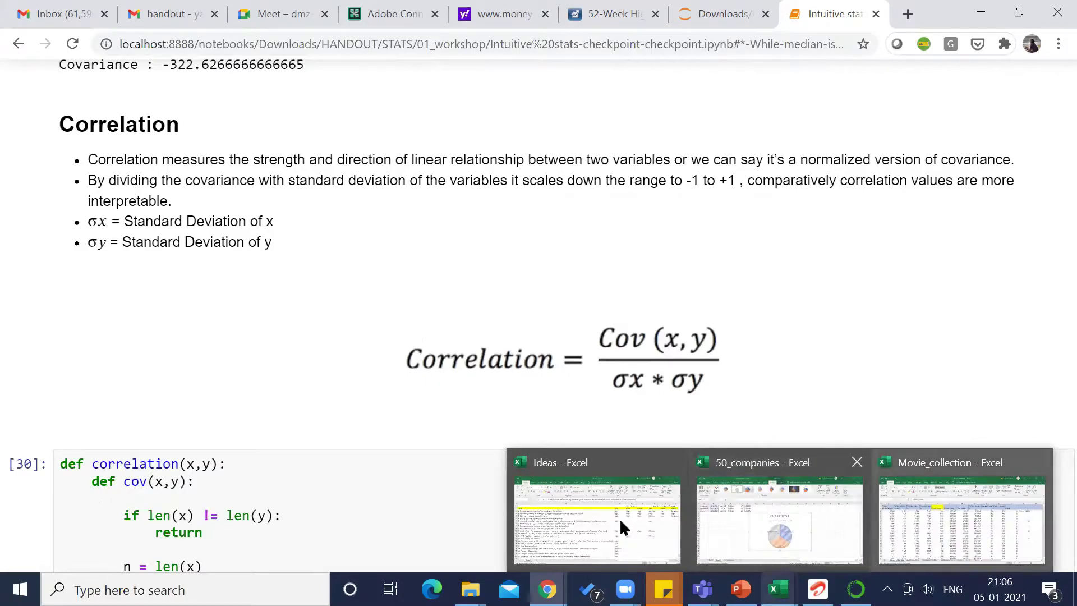
{"action": "left_click", "coordinate": [922, 496]}
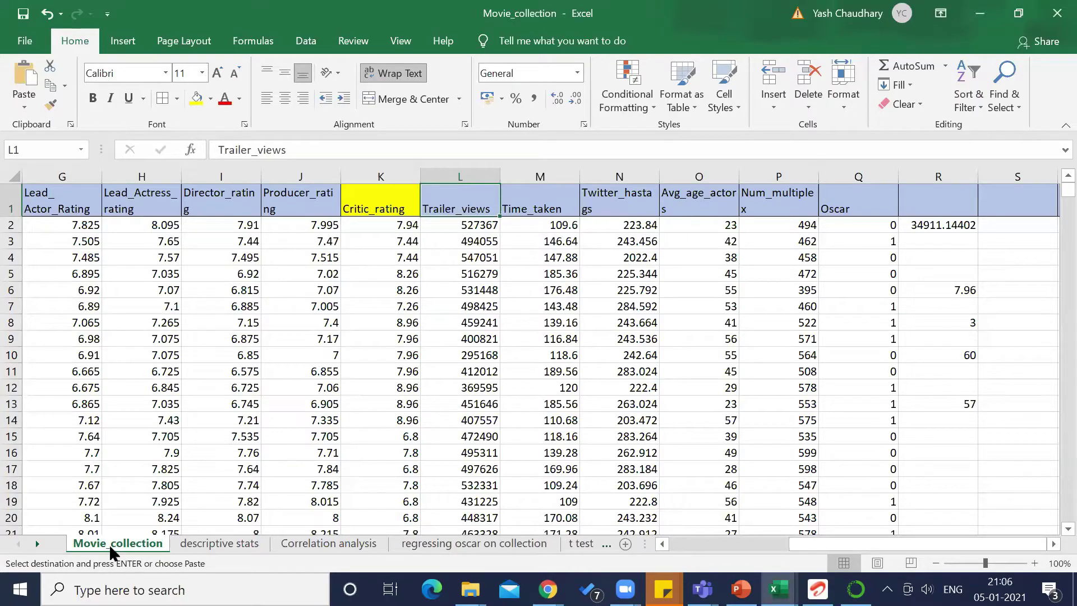
{"action": "left_click", "coordinate": [223, 202]}
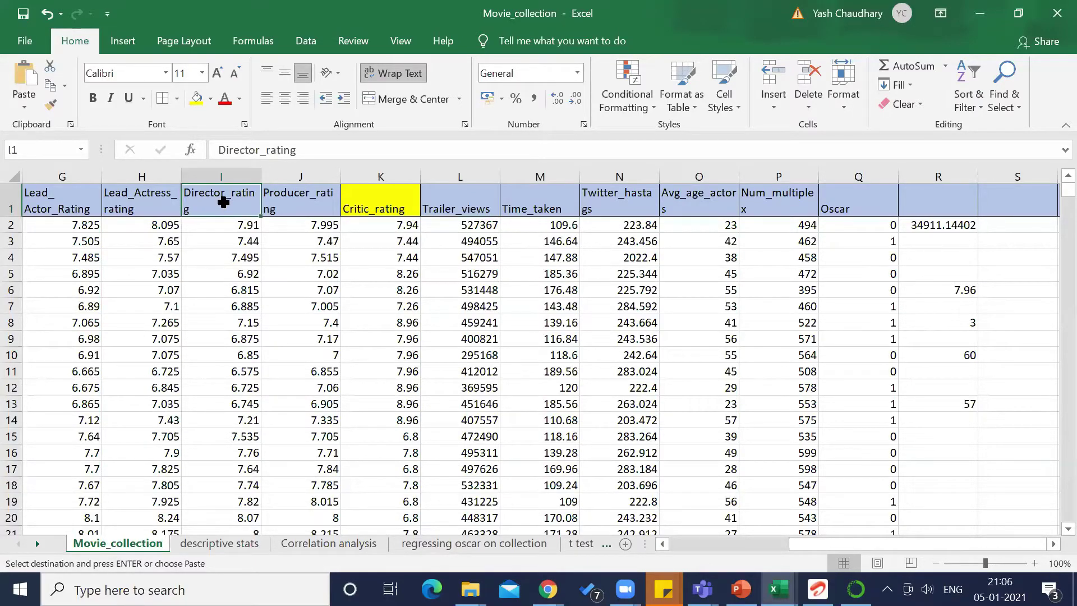
{"action": "key", "text": "ctrl+Home"}
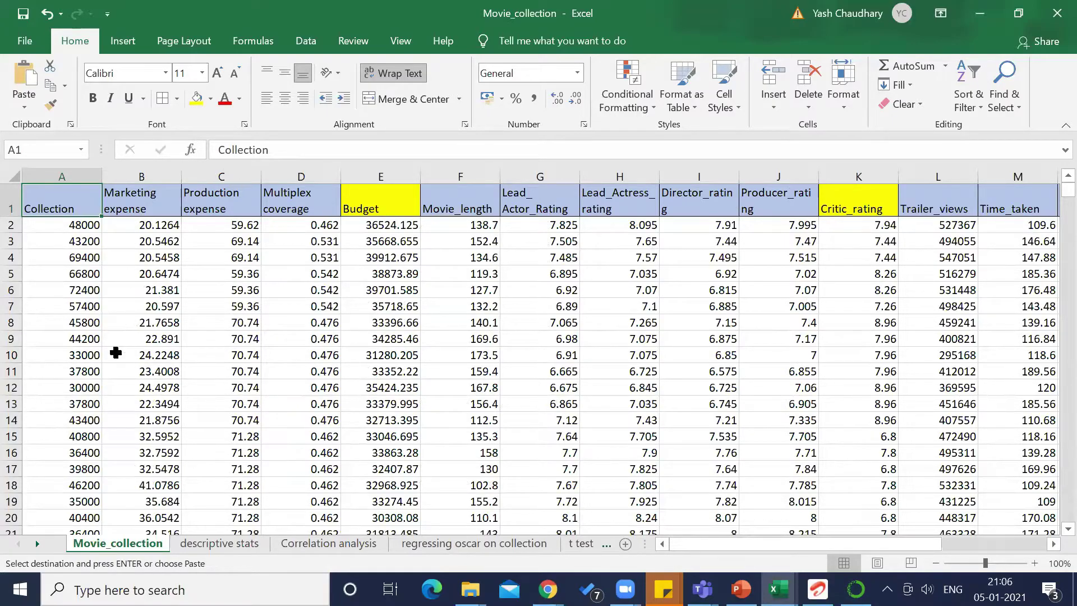
{"action": "key", "text": "ctrl+shift+Right"}
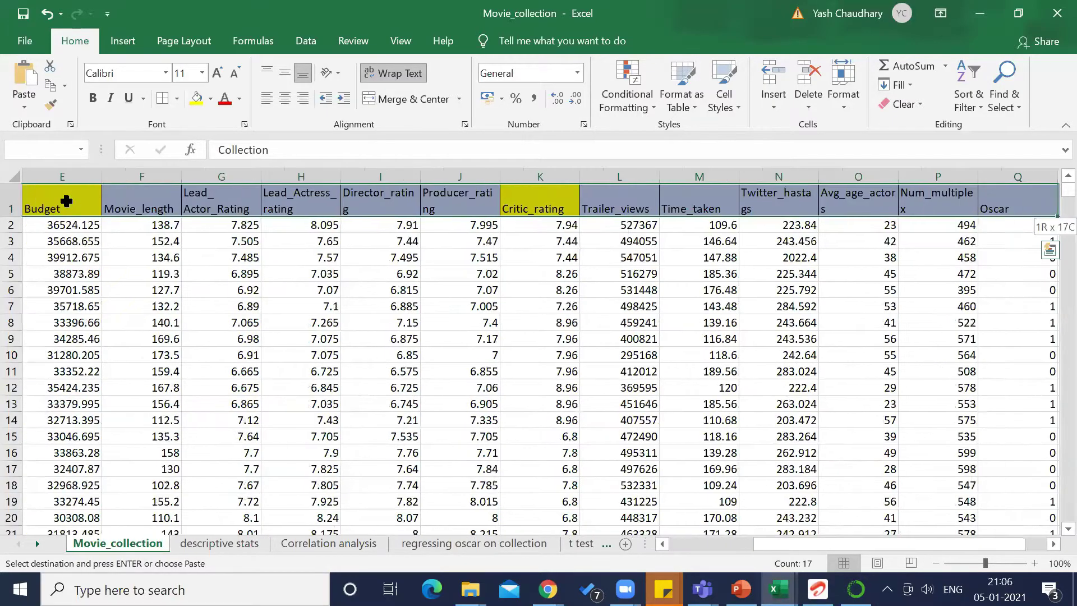
{"action": "key", "text": "ctrl+shift+Down"}
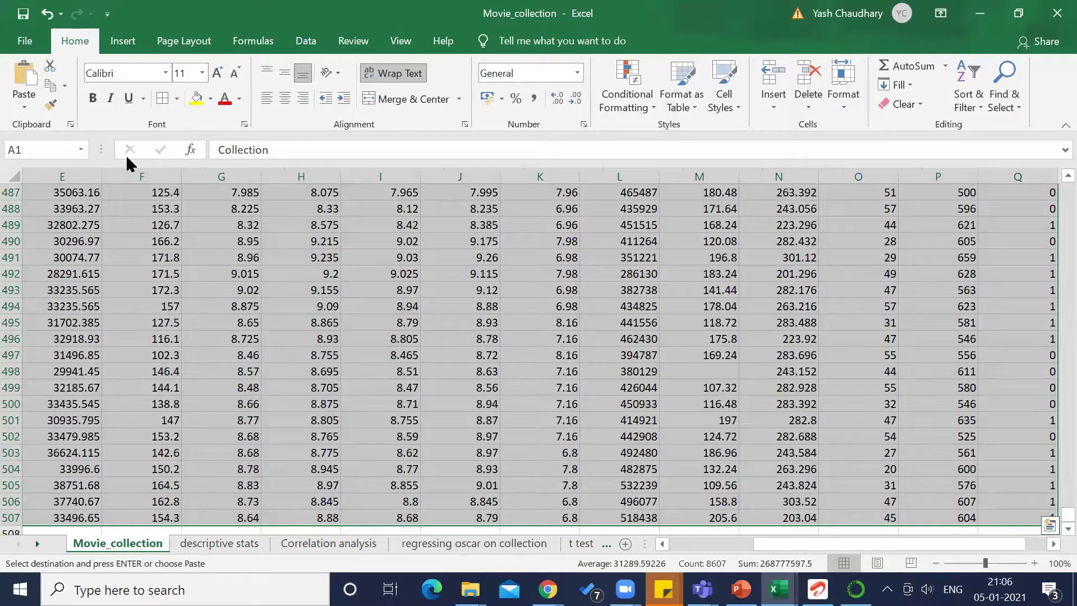
{"action": "left_click", "coordinate": [306, 41]}
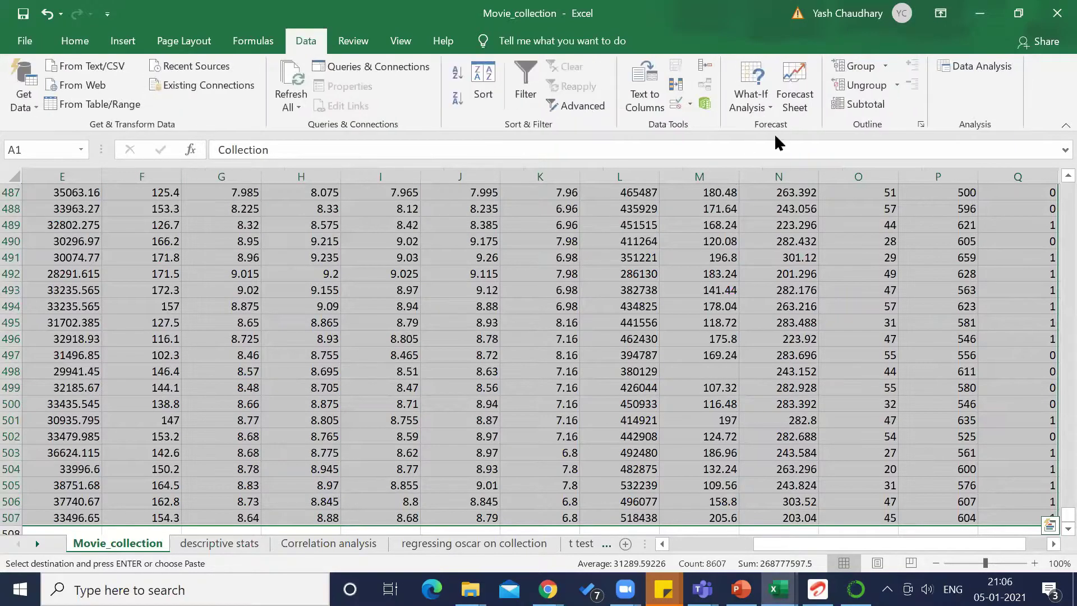
{"action": "left_click", "coordinate": [985, 66]}
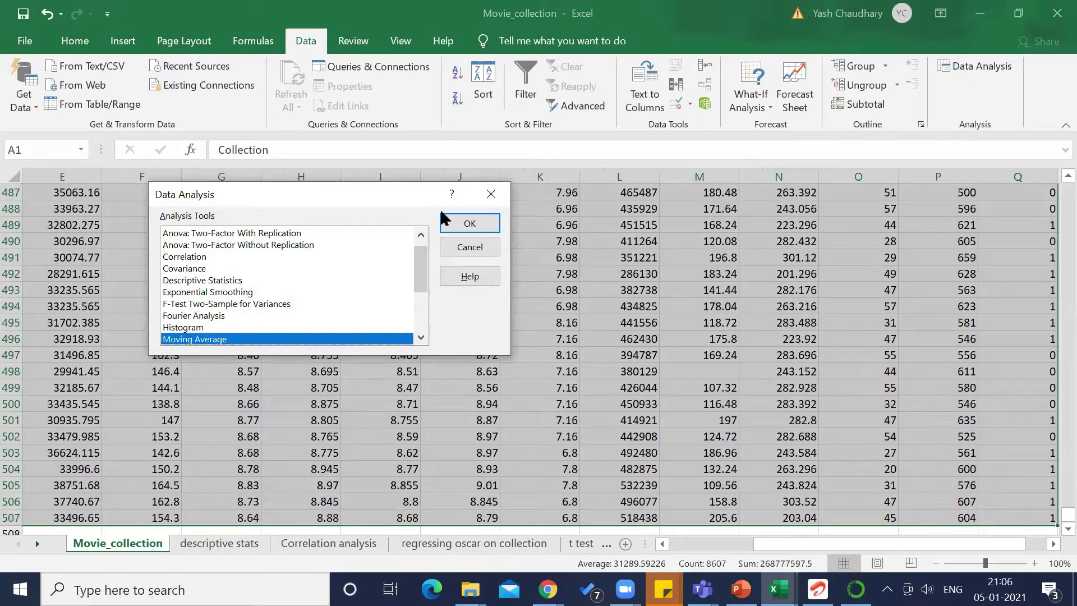
{"action": "mouse_move", "coordinate": [417, 256]}
{"action": "left_mouse_down"}
{"action": "mouse_move", "coordinate": [419, 294]}
{"action": "mouse_move", "coordinate": [413, 240]}
{"action": "left_mouse_up"}
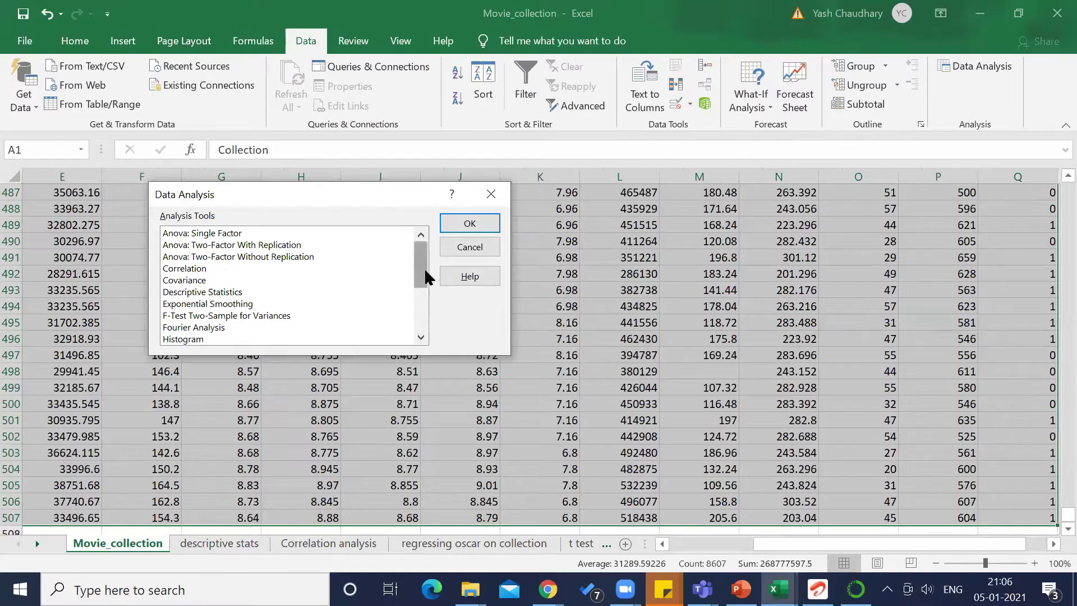
{"action": "left_click_drag", "start_coordinate": [424, 267], "coordinate": [422, 295]}
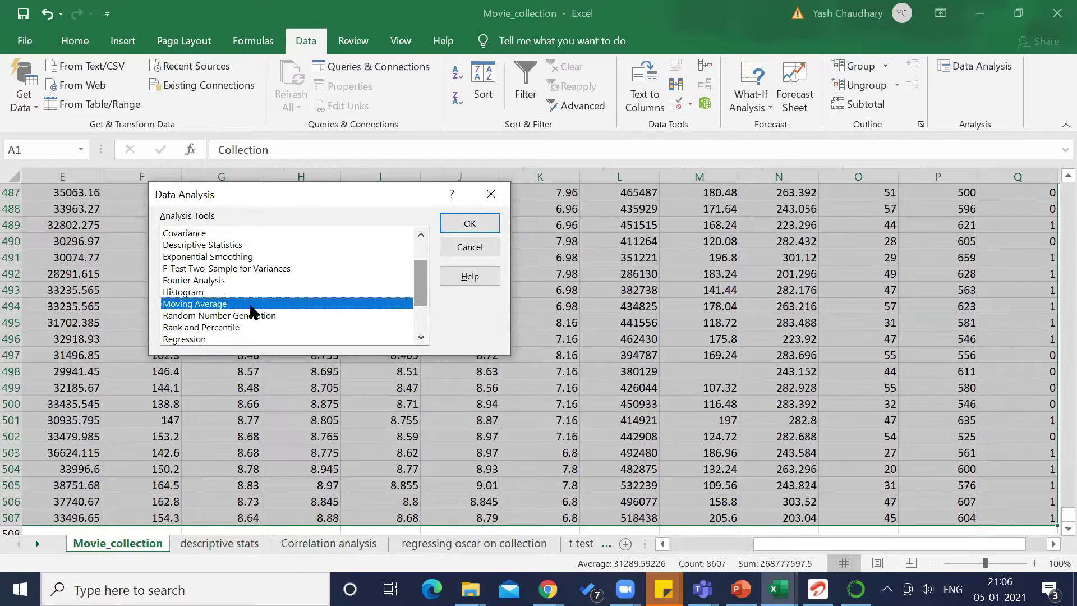
{"action": "left_click", "coordinate": [186, 293]}
{"action": "left_click", "coordinate": [232, 313]}
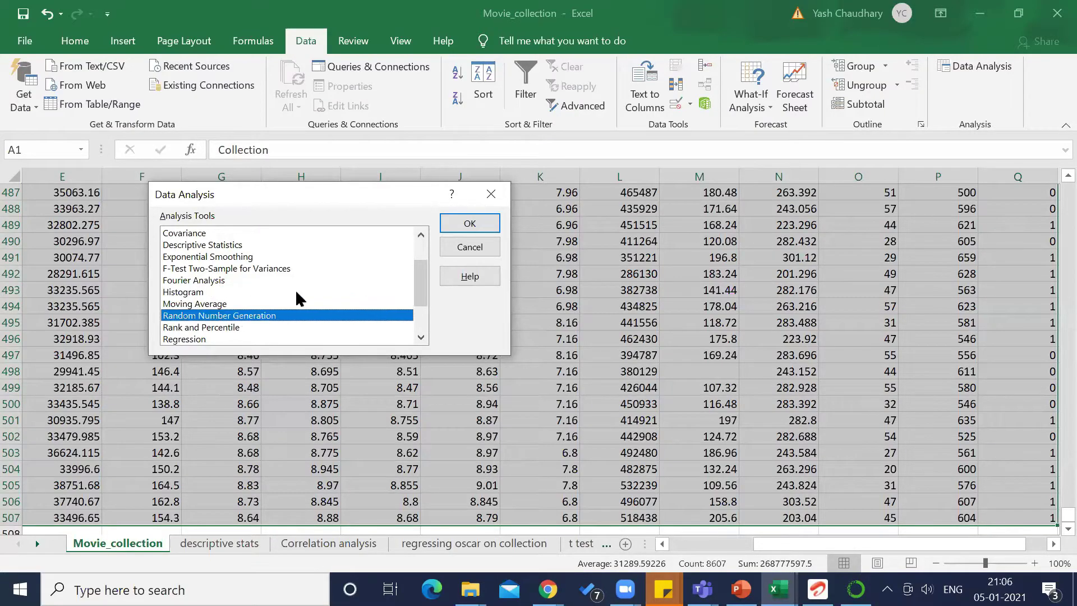
{"action": "scroll", "coordinate": [412, 274], "scroll_direction": "down", "scroll_amount": 2}
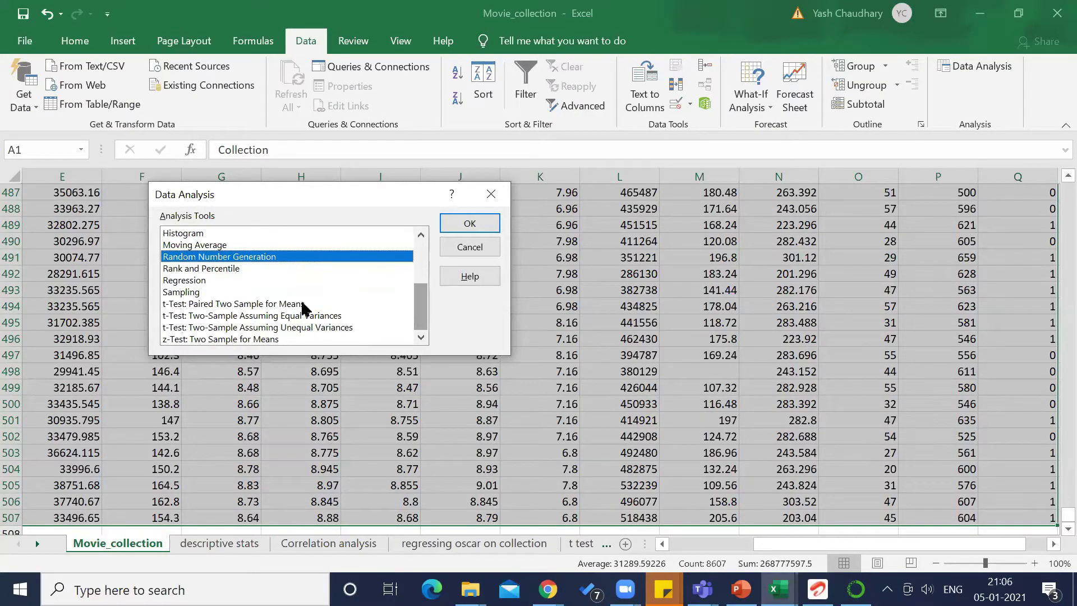
{"action": "left_click", "coordinate": [180, 282]}
{"action": "left_click", "coordinate": [187, 293]}
{"action": "left_click", "coordinate": [194, 305]}
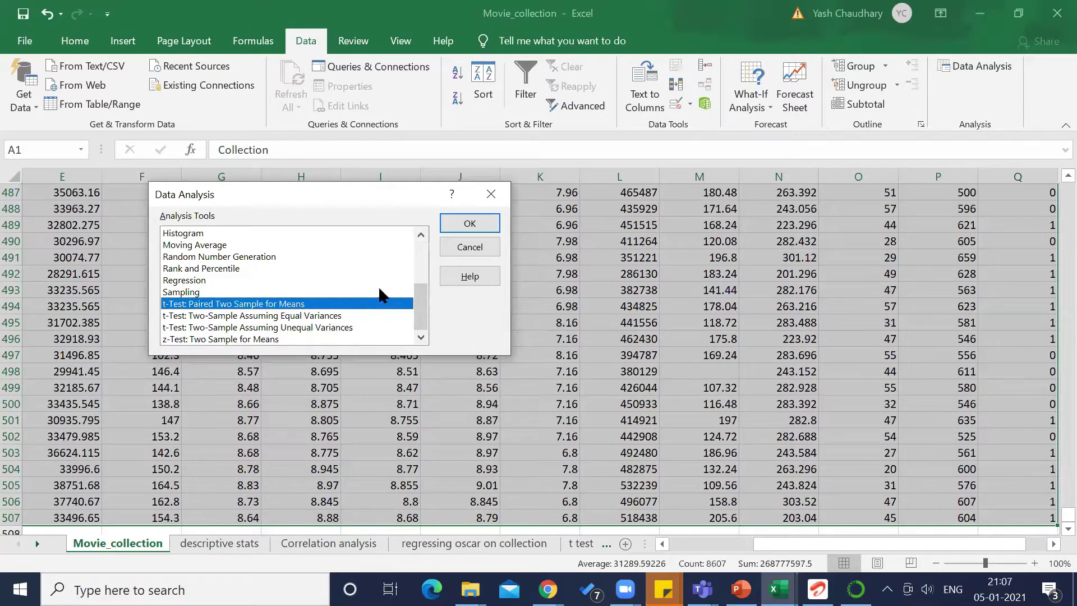
{"action": "left_click_drag", "start_coordinate": [423, 294], "coordinate": [418, 318]}
{"action": "left_click_drag", "start_coordinate": [323, 201], "coordinate": [336, 242]}
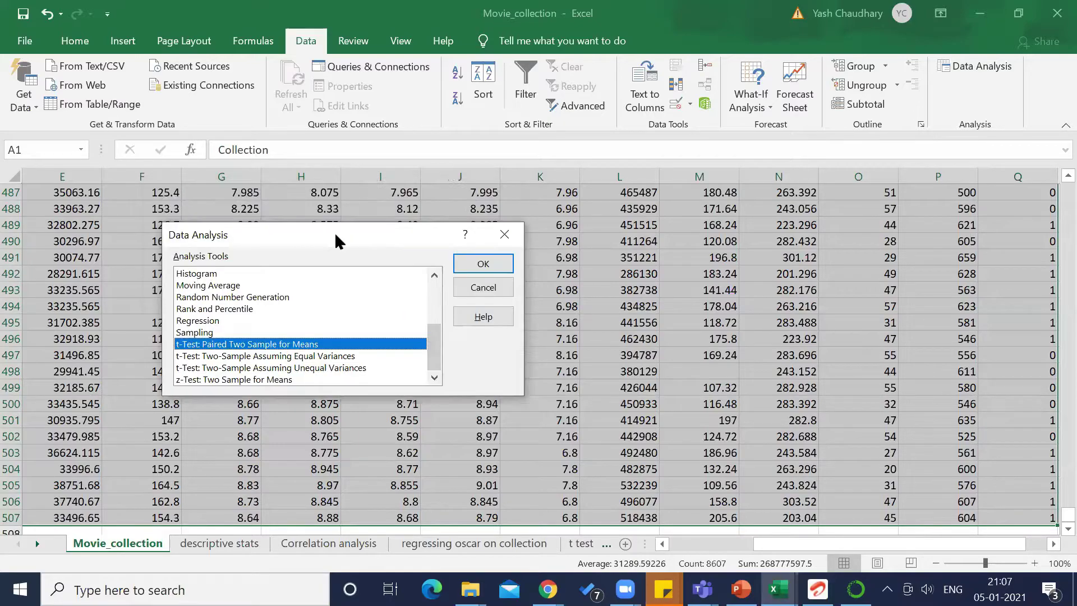
Close the analysis tools dialog and reselect the data range A1:Q507.
{"action": "left_click", "coordinate": [505, 235]}
{"action": "right_click", "coordinate": [129, 541]}
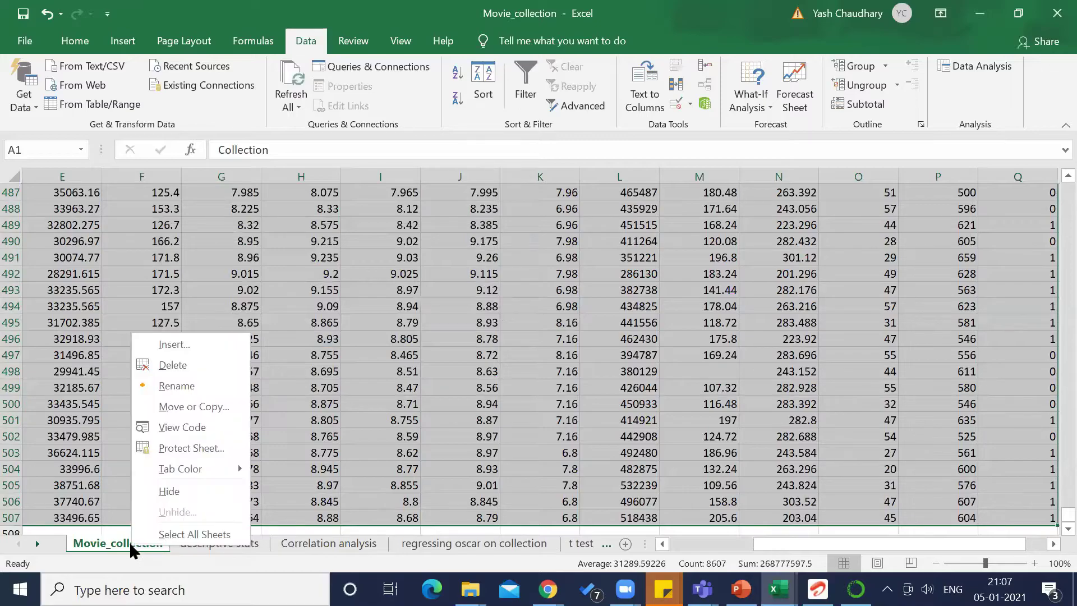
{"action": "key", "text": "Escape"}
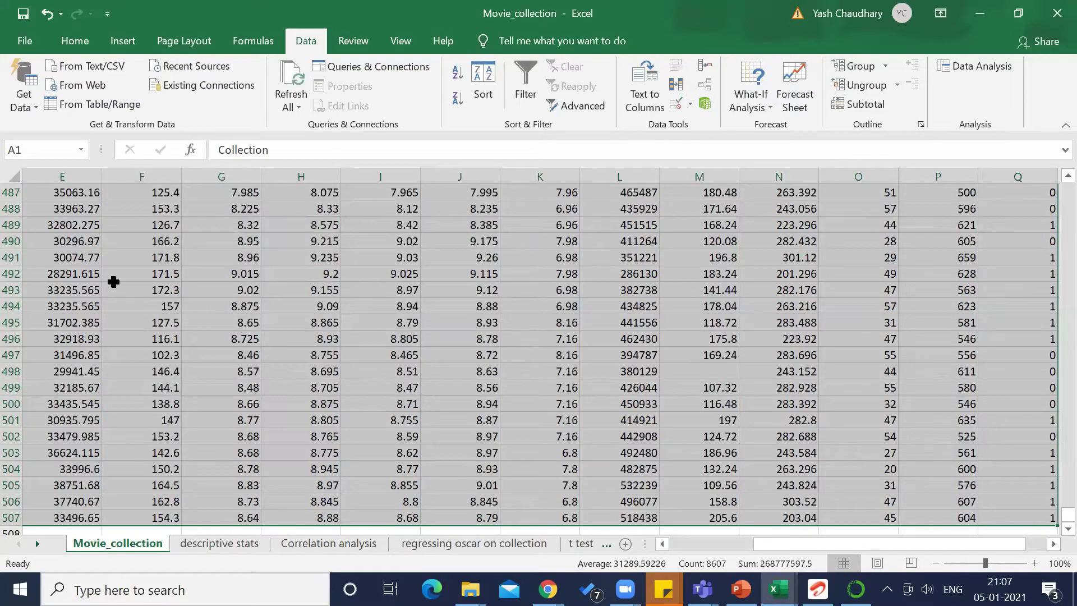
{"action": "left_click", "coordinate": [113, 283]}
{"action": "key", "text": "ctrl+Up"}
{"action": "key", "text": "ctrl+Left"}
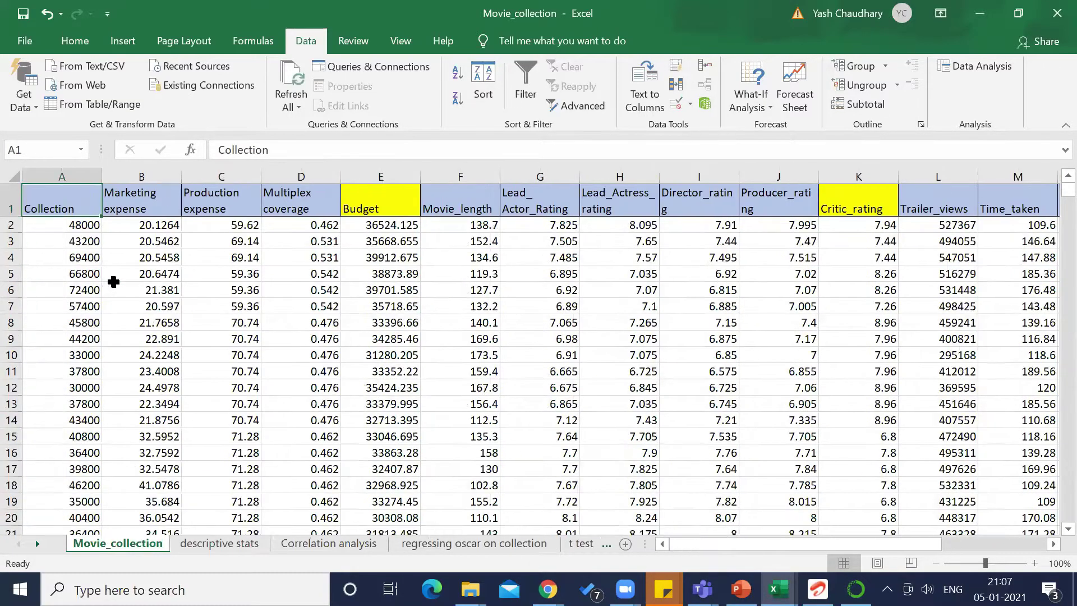
{"action": "key", "text": "ctrl+shift+Right"}
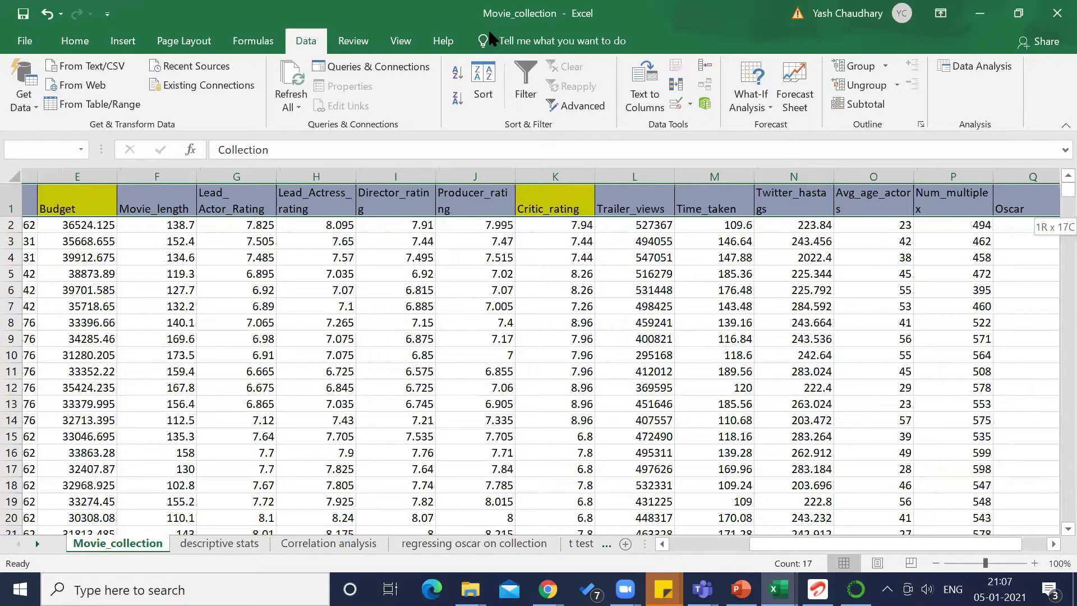
{"action": "key", "text": "ctrl+shift+Down"}
Choose Descriptive Statistics and set its input range to A1:Q507.
{"action": "left_click", "coordinate": [976, 66]}
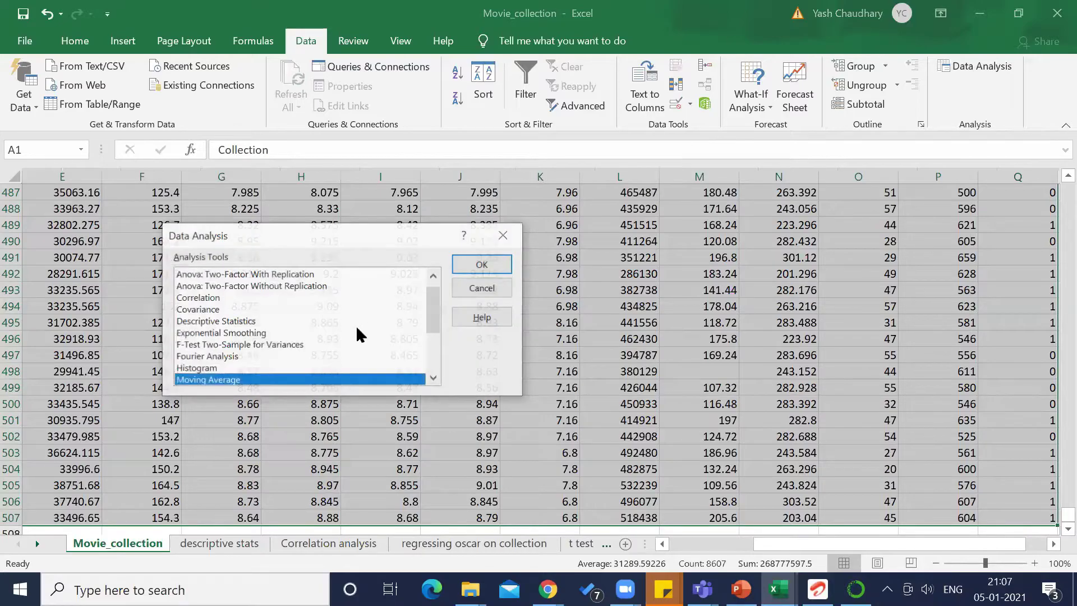
{"action": "left_click", "coordinate": [225, 321]}
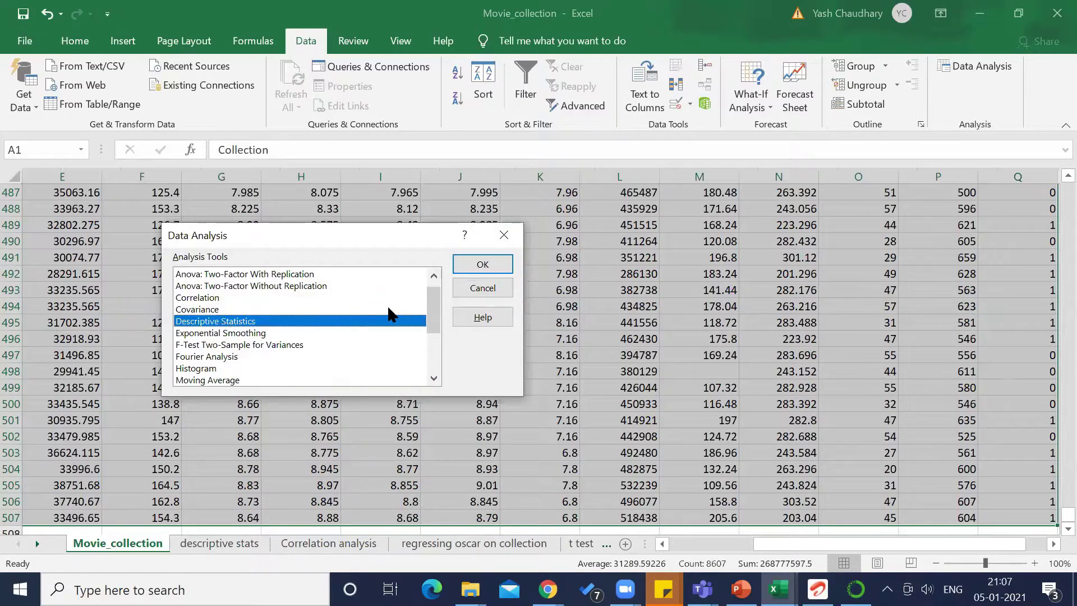
{"action": "left_click", "coordinate": [483, 264]}
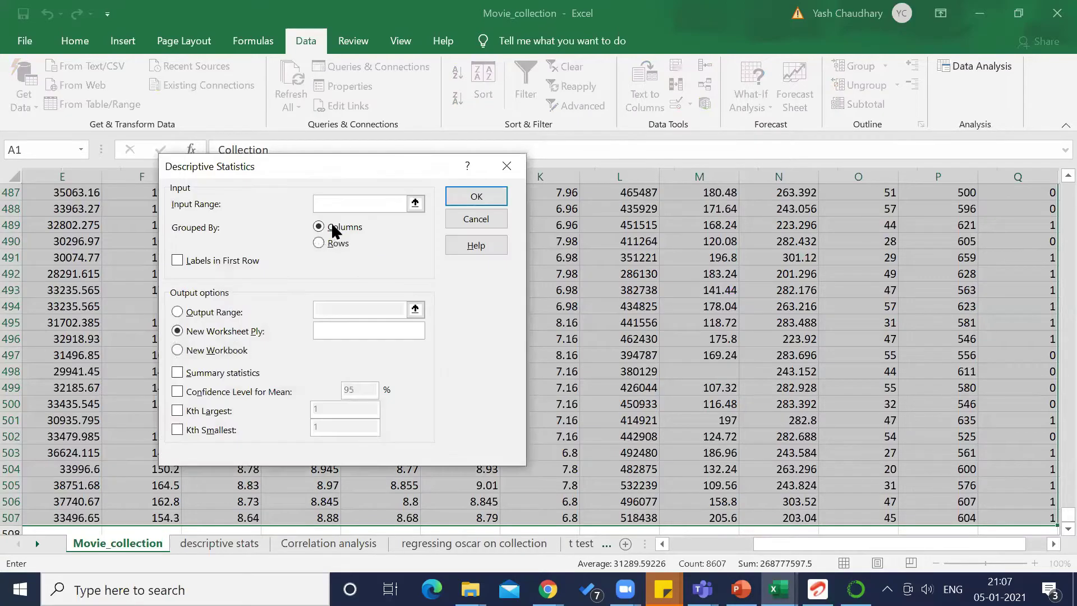
{"action": "left_click", "coordinate": [58, 207]}
{"action": "key", "text": "ctrl+Up"}
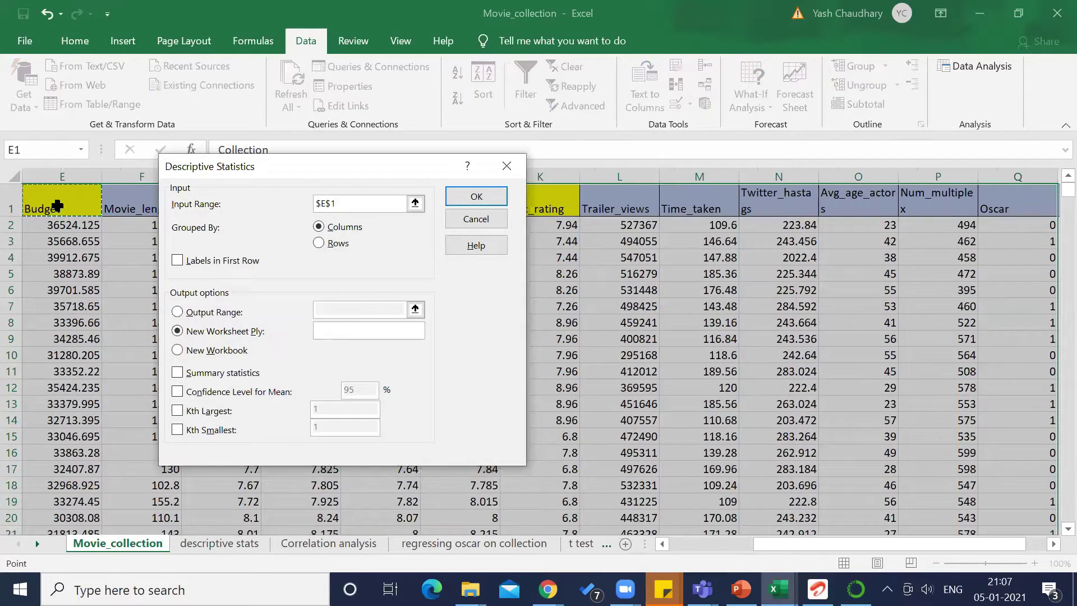
{"action": "key", "text": "Left"}
{"action": "key", "text": "Left"}
{"action": "key", "text": "Left"}
{"action": "key", "text": "Left"}
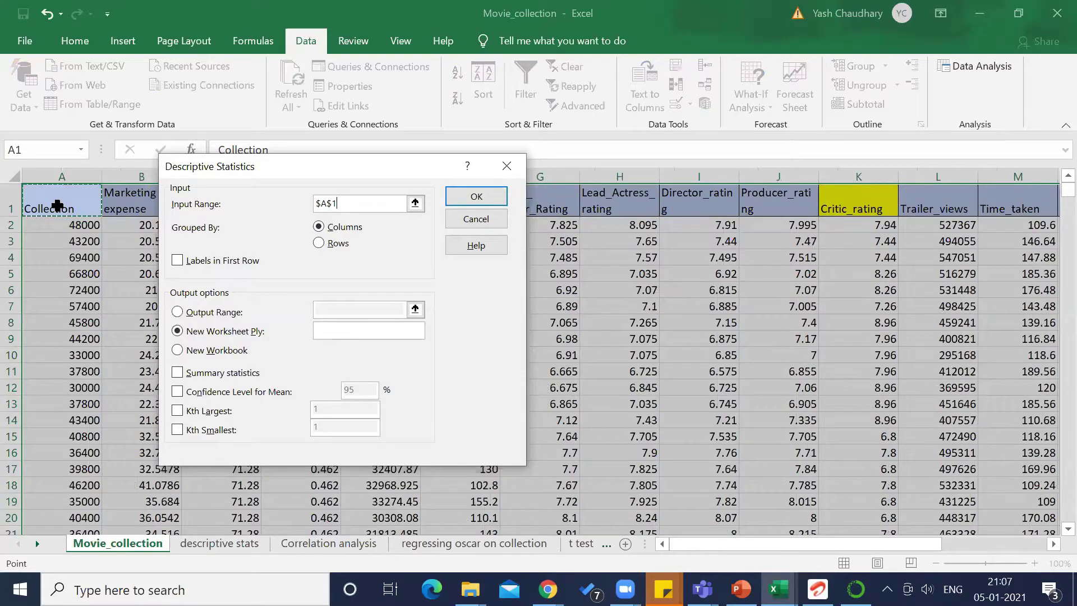
{"action": "key", "text": "ctrl+shift+Right"}
{"action": "key", "text": "ctrl+shift+Down"}
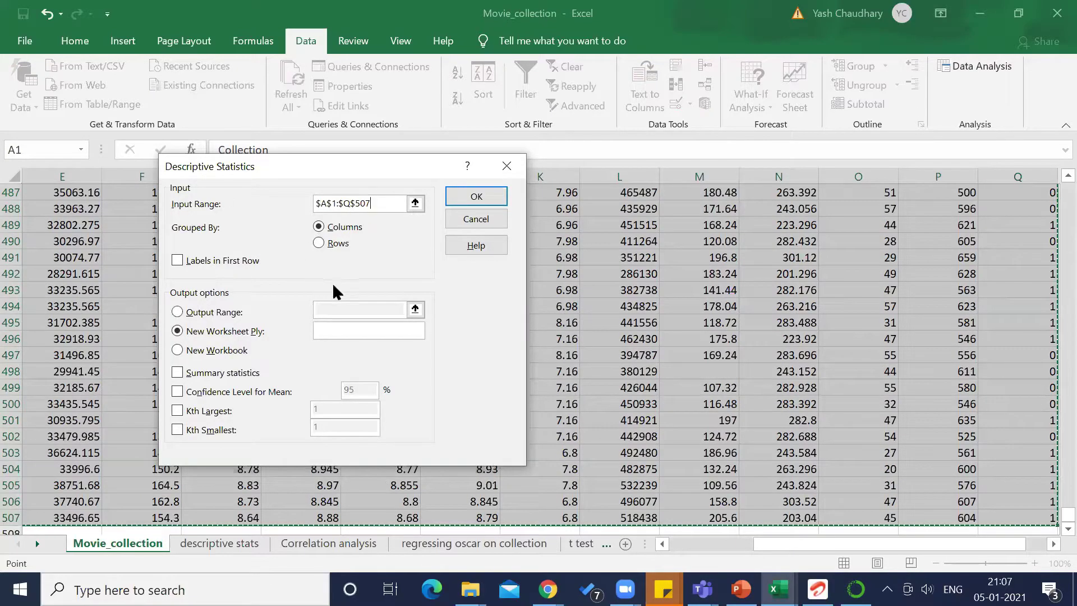
Tick Labels in First Row and Summary statistics, then output to a new sheet.
{"action": "left_click", "coordinate": [177, 261]}
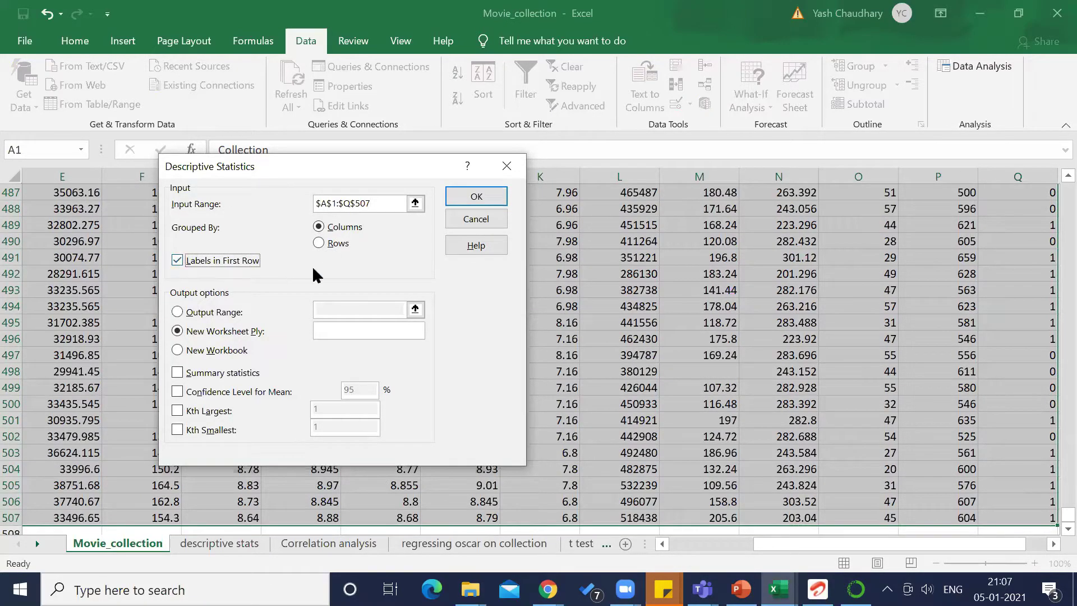
{"action": "left_click", "coordinate": [474, 193]}
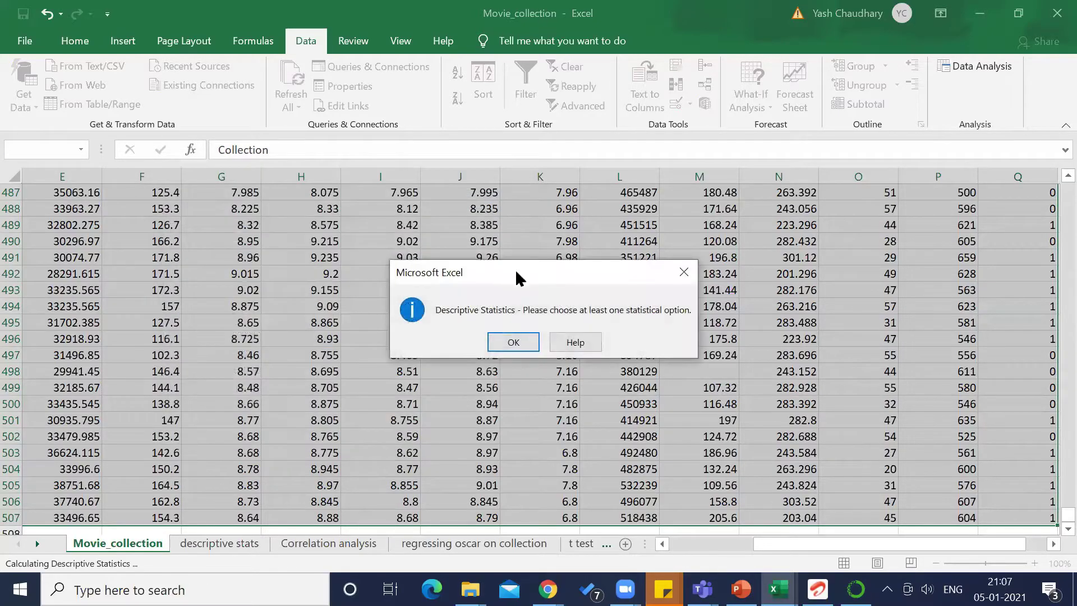
{"action": "left_click", "coordinate": [498, 340]}
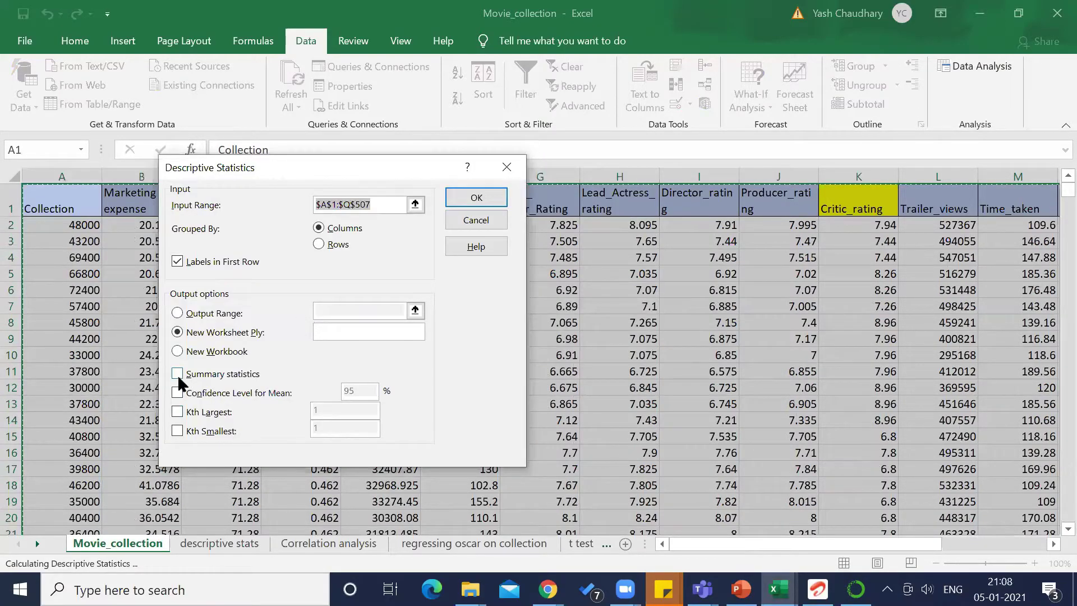
{"action": "left_click", "coordinate": [177, 374]}
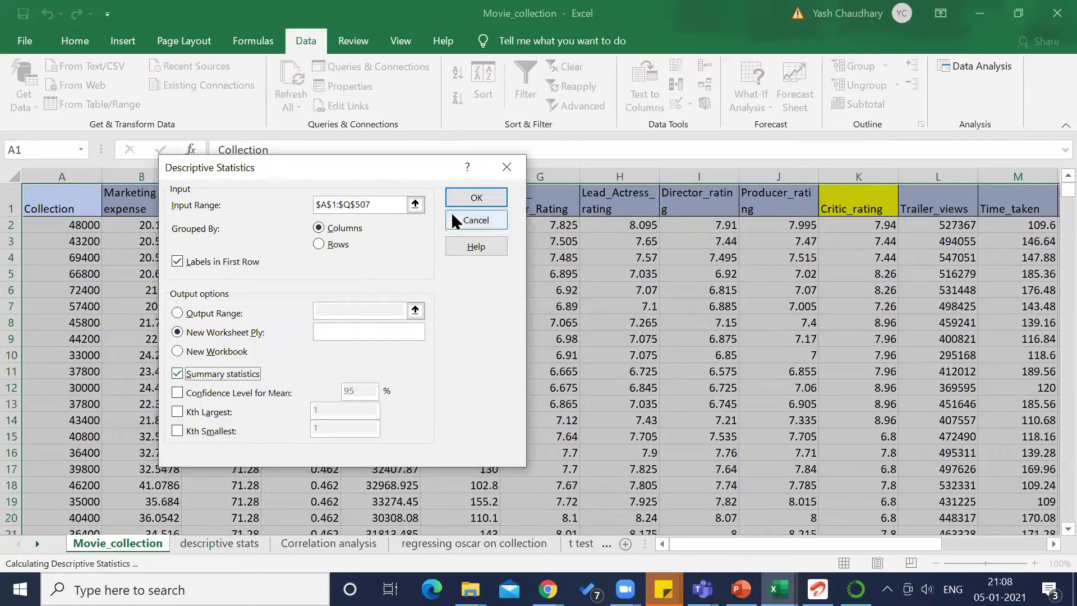
{"action": "left_click", "coordinate": [463, 196]}
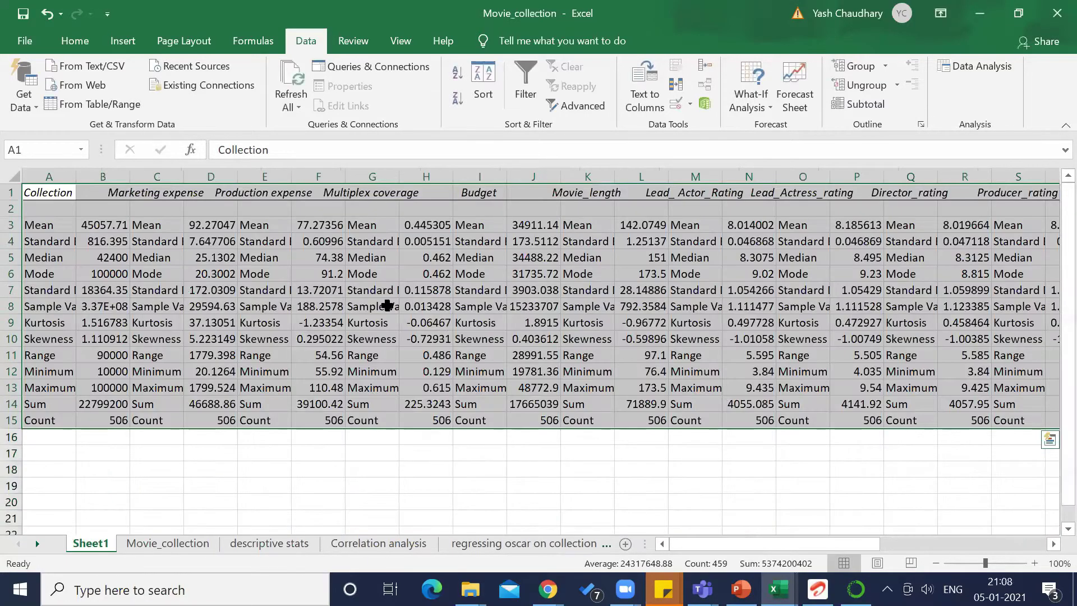
{"action": "left_click", "coordinate": [153, 224]}
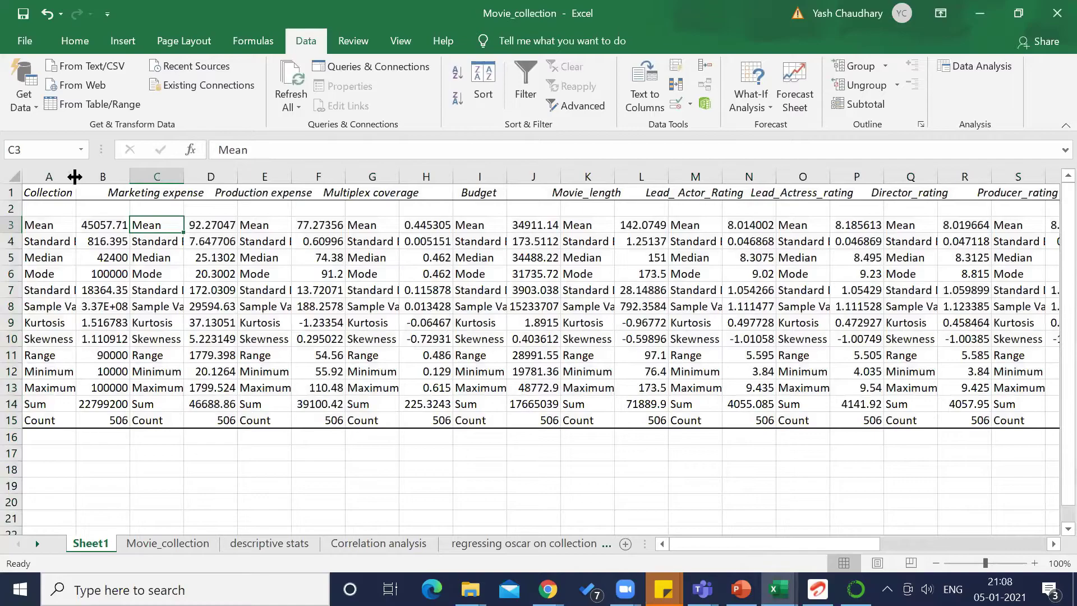
{"action": "left_click_drag", "start_coordinate": [77, 177], "coordinate": [256, 183]}
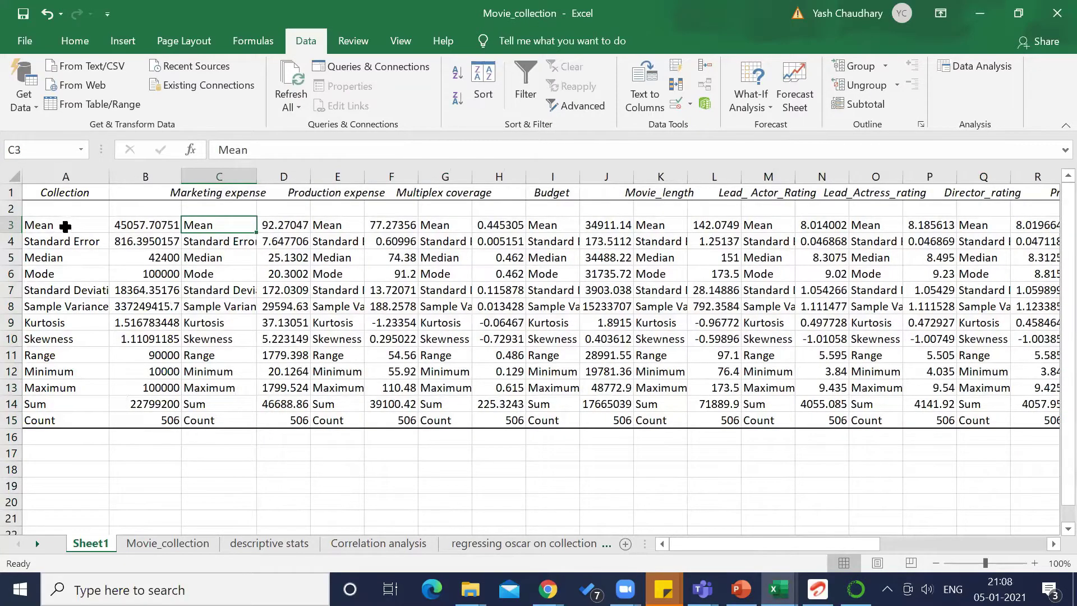
{"action": "left_click", "coordinate": [66, 224]}
{"action": "key", "text": "Down"}
{"action": "left_click", "coordinate": [66, 226]}
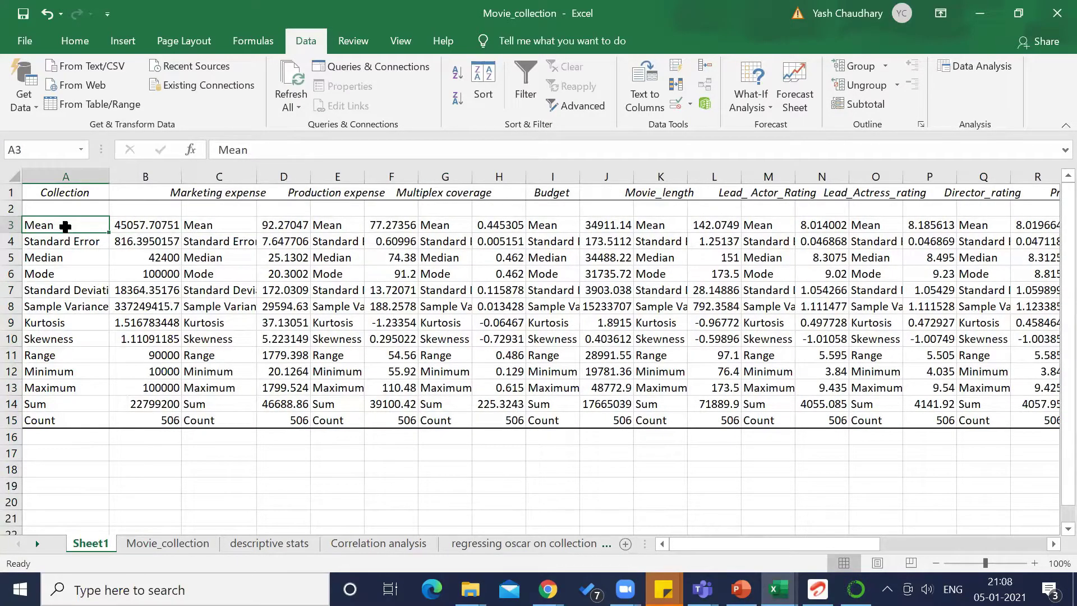
{"action": "key", "text": "shift+Down"}
{"action": "key", "text": "shift+Down"}
{"action": "key", "text": "shift+Down"}
{"action": "key", "text": "shift+Down"}
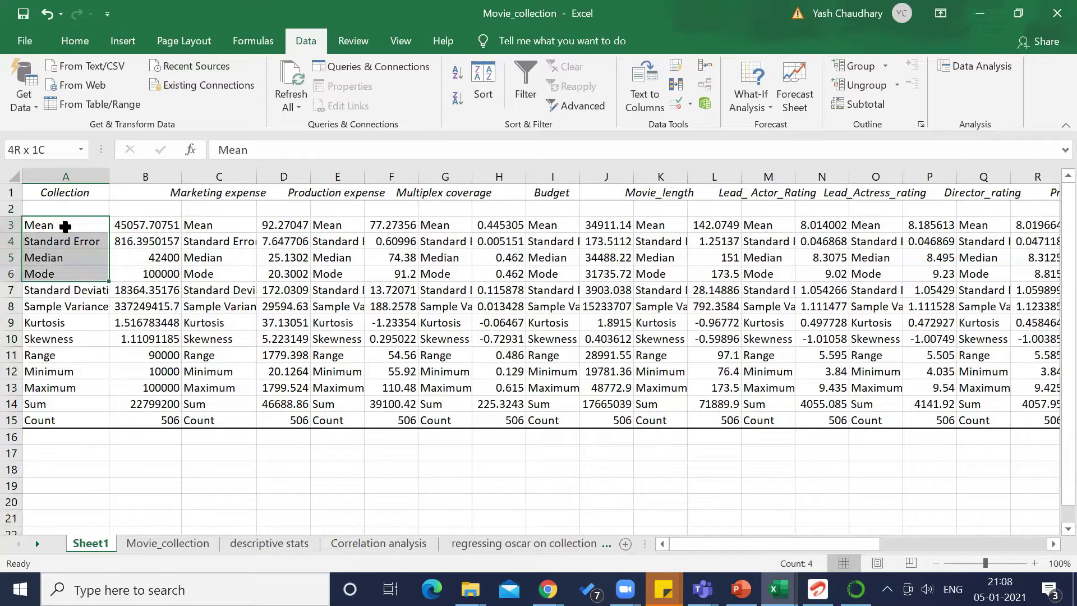
{"action": "key", "text": "shift+Down"}
{"action": "key", "text": "shift+Down"}
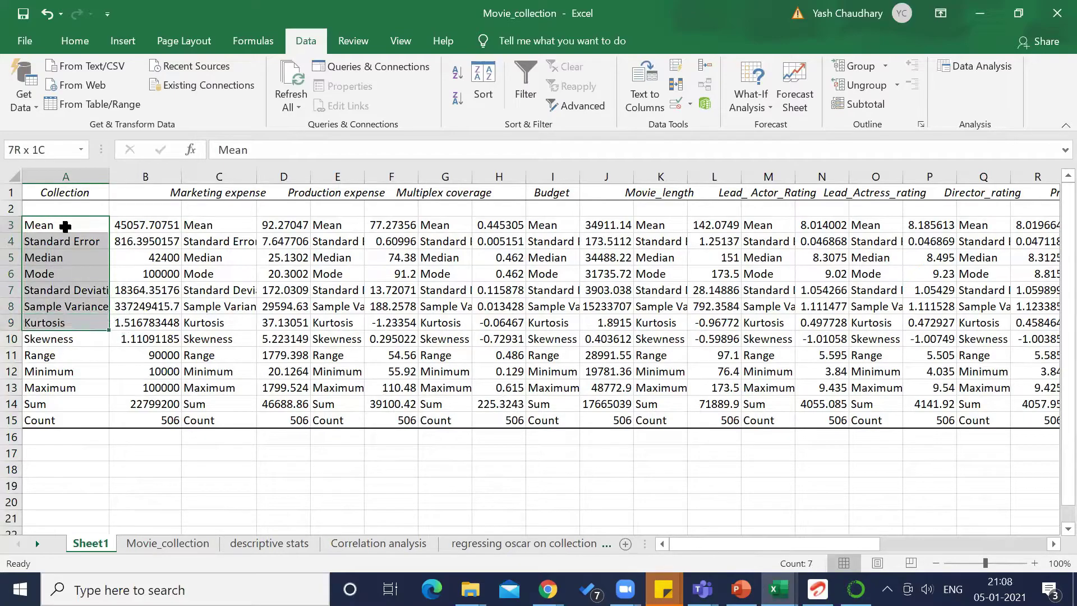
{"action": "key", "text": "shift+Down"}
{"action": "key", "text": "shift+Down"}
{"action": "key", "text": "shift+Down"}
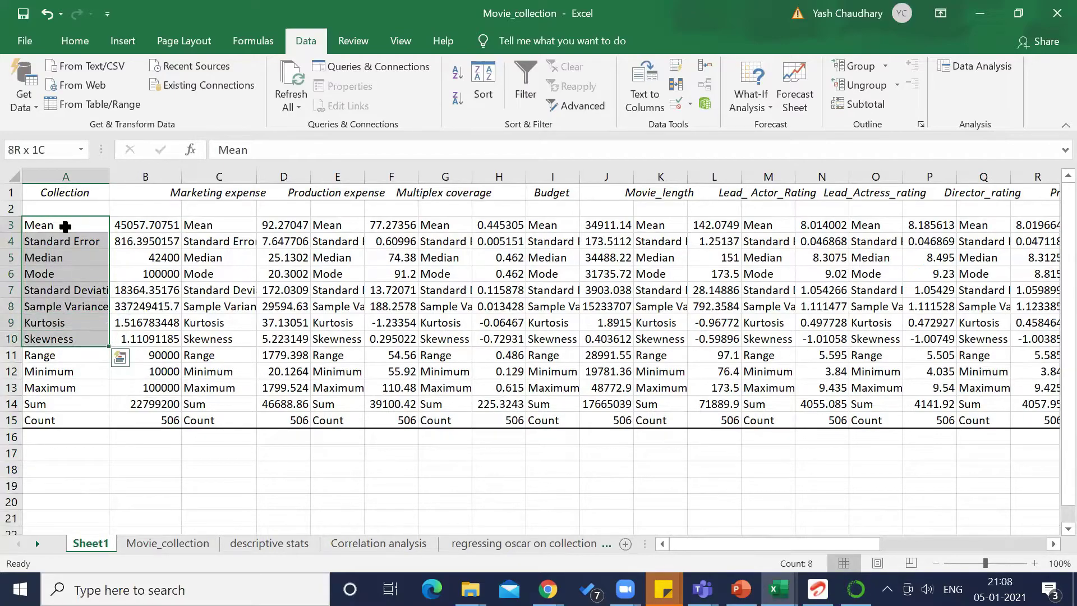
{"action": "key", "text": "shift+Down"}
{"action": "key", "text": "shift+Down"}
{"action": "key", "text": "shift+Down"}
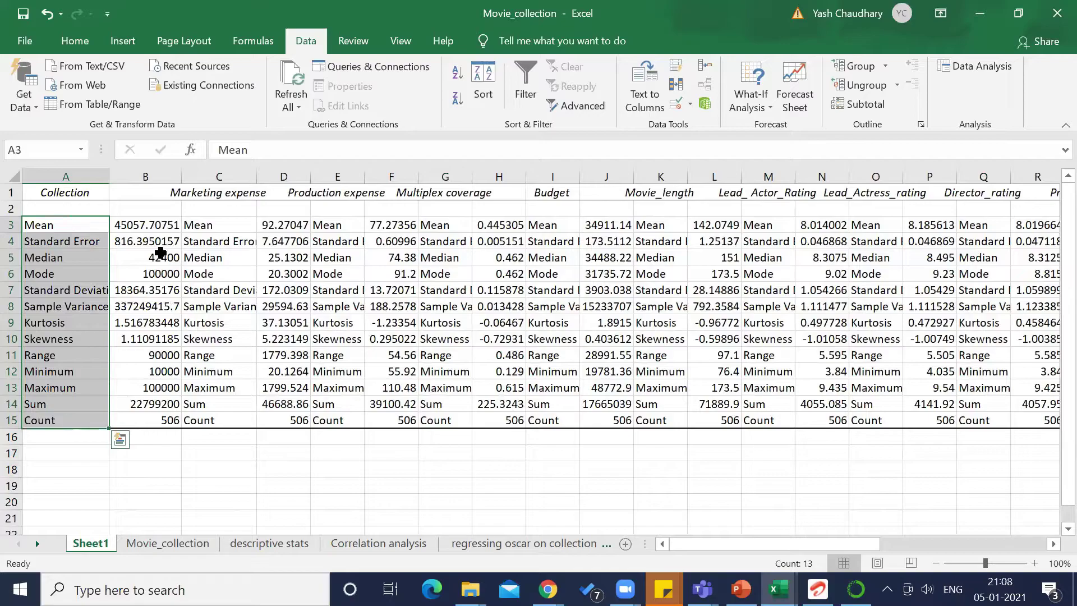
{"action": "left_click_drag", "start_coordinate": [180, 174], "coordinate": [184, 174]}
{"action": "left_click", "coordinate": [146, 308]}
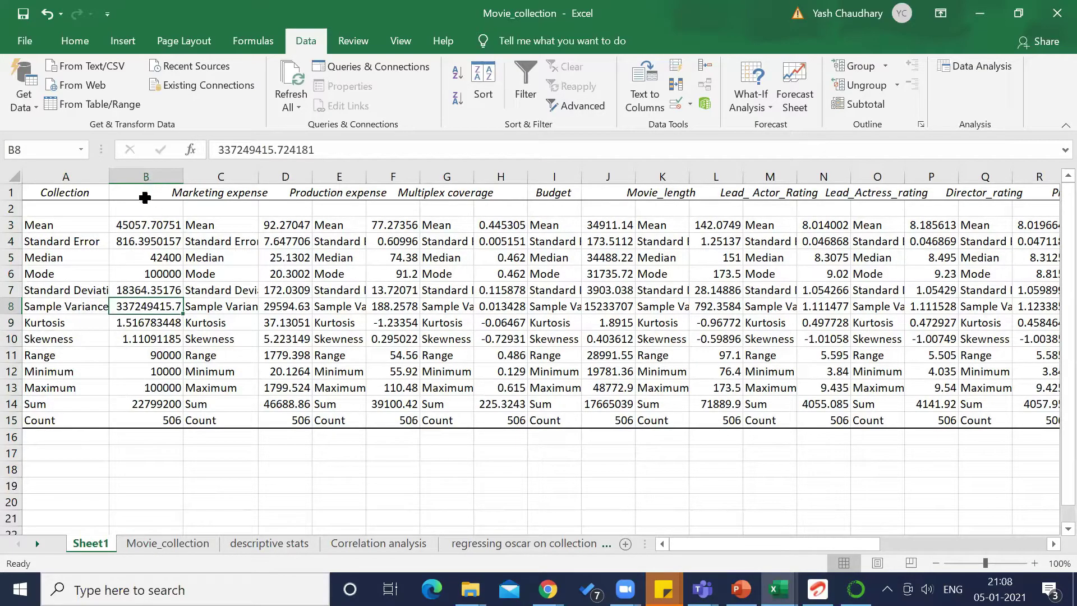
{"action": "left_click", "coordinate": [145, 197]}
{"action": "left_click", "coordinate": [146, 225]}
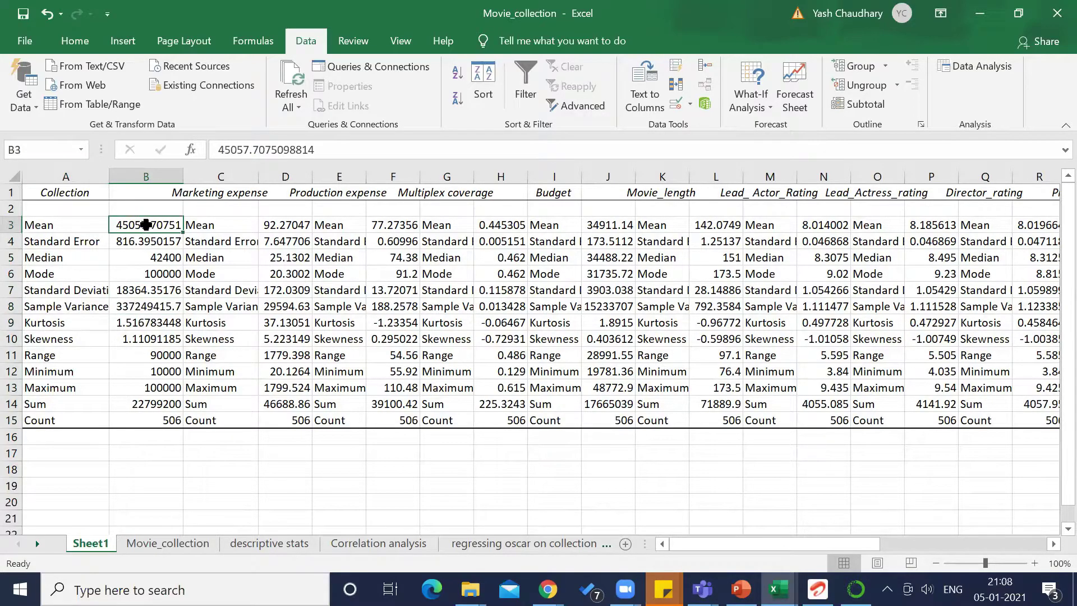
{"action": "left_click", "coordinate": [95, 257]}
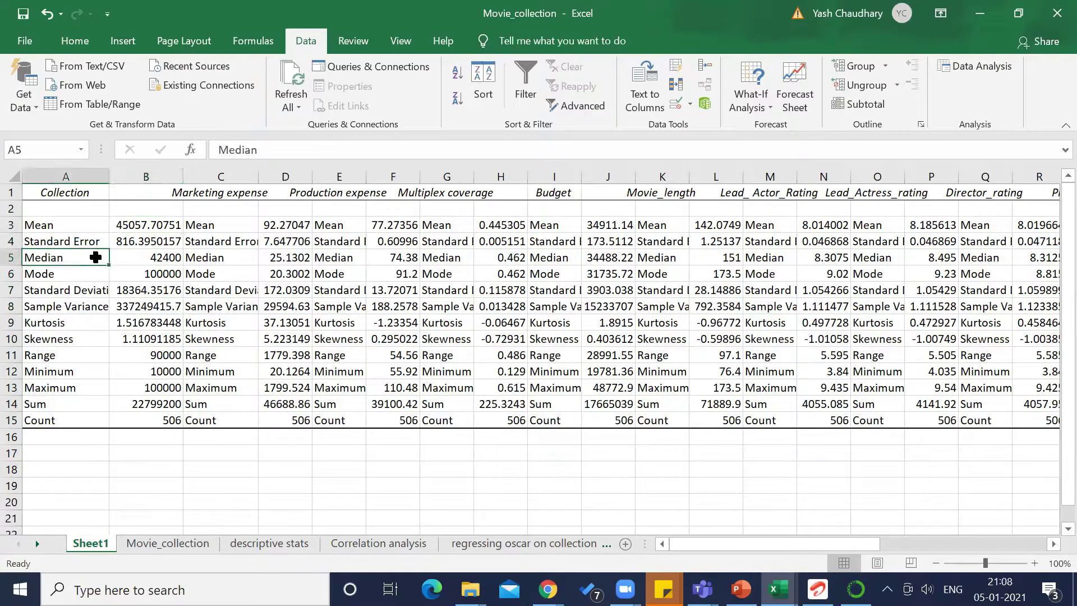
{"action": "left_click", "coordinate": [136, 227]}
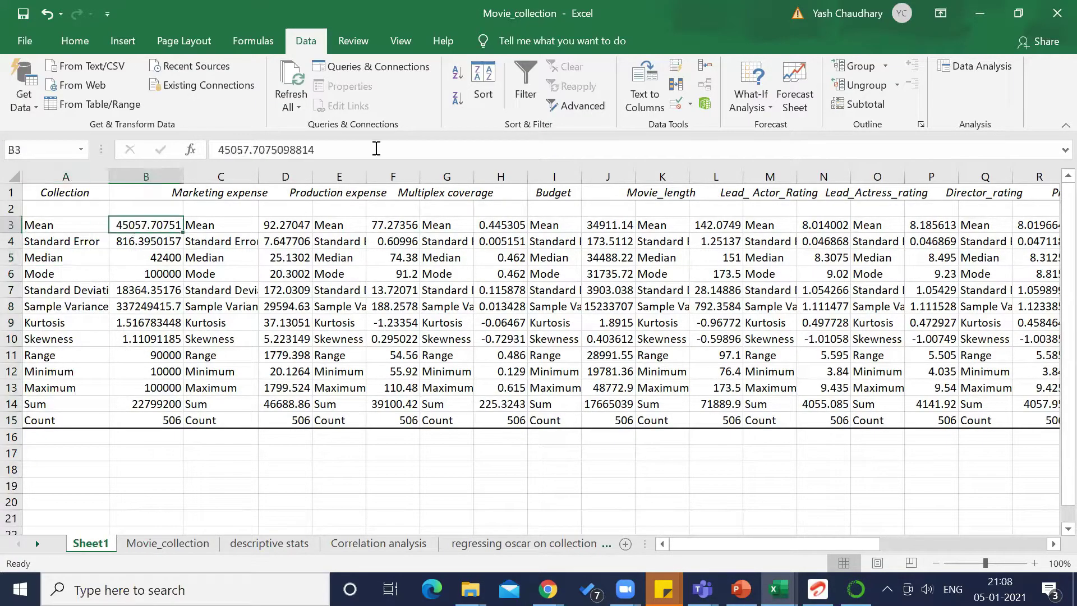
Fill cells B3, B5, B6, D3 and D5 with yellow.
{"action": "left_click", "coordinate": [75, 40]}
{"action": "left_click", "coordinate": [192, 103]}
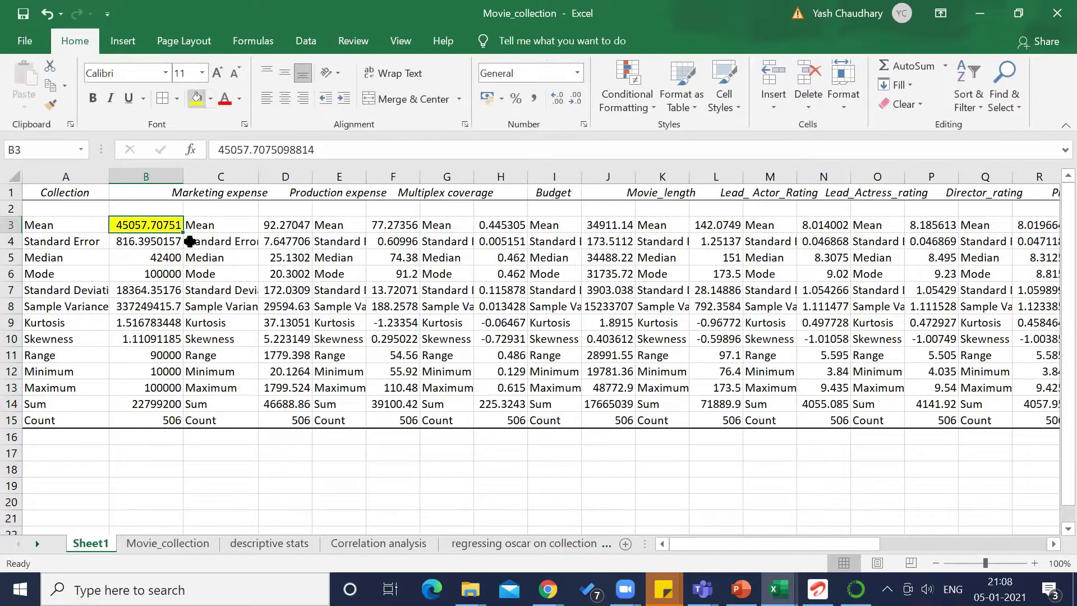
{"action": "left_click", "coordinate": [140, 259]}
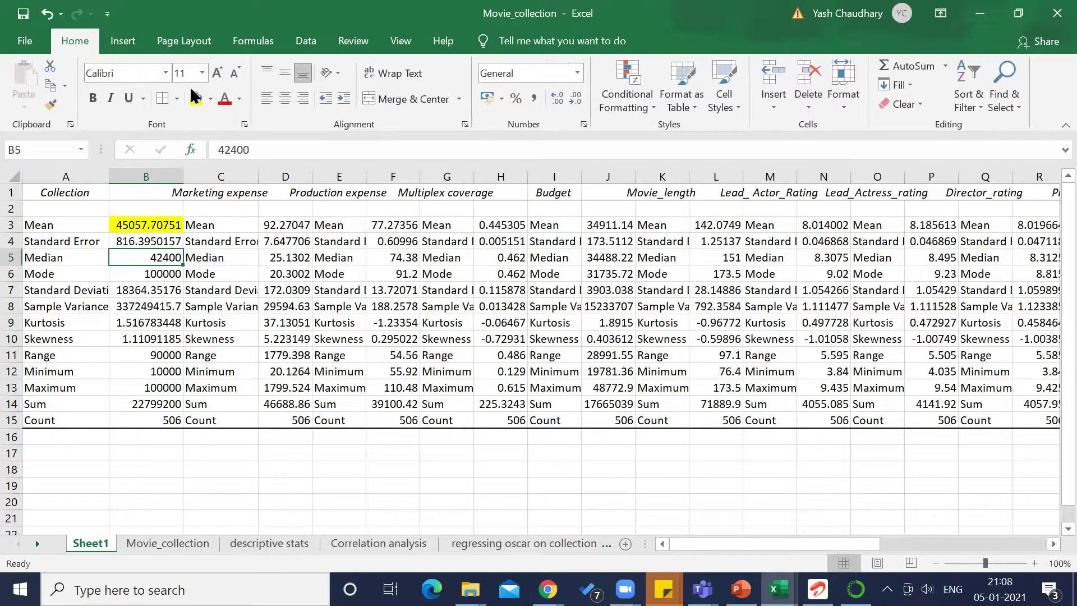
{"action": "left_click", "coordinate": [194, 100]}
{"action": "left_click", "coordinate": [148, 272]}
{"action": "left_click", "coordinate": [193, 100]}
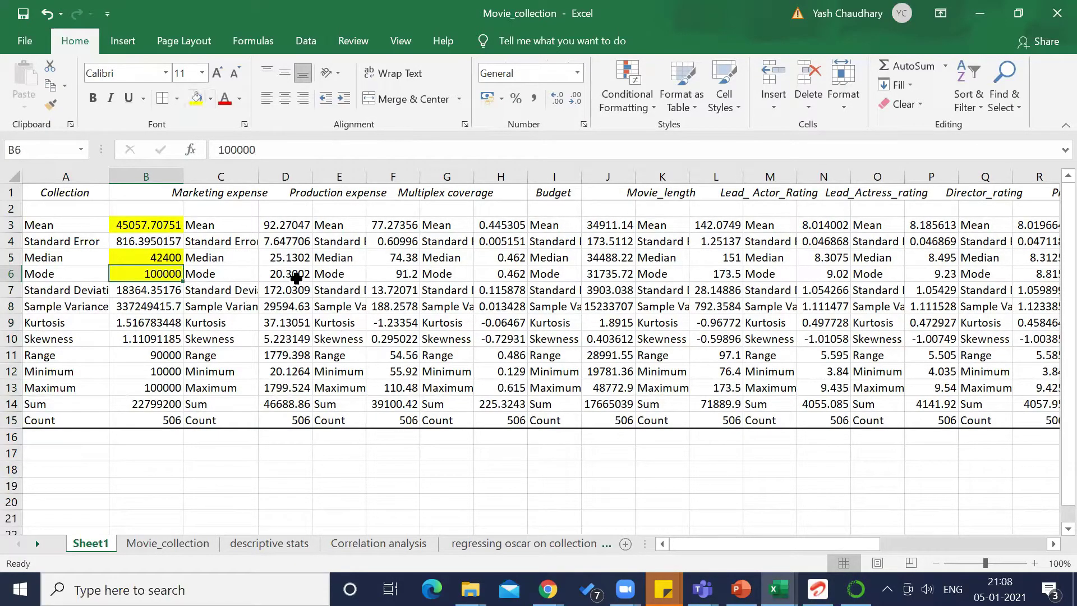
{"action": "left_click", "coordinate": [290, 225]}
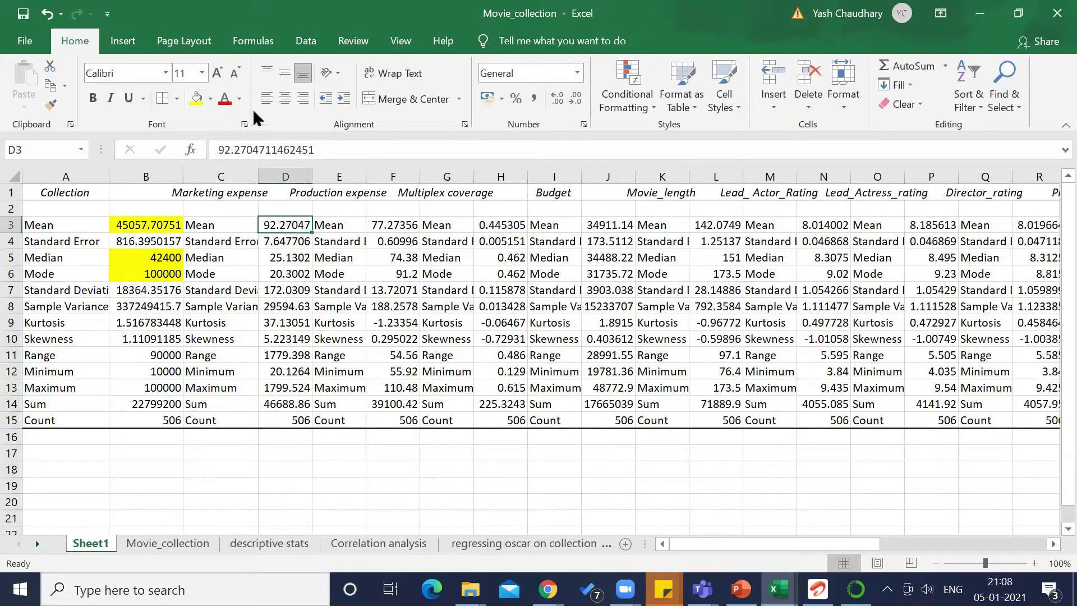
{"action": "left_click", "coordinate": [198, 97]}
{"action": "left_click", "coordinate": [285, 259]}
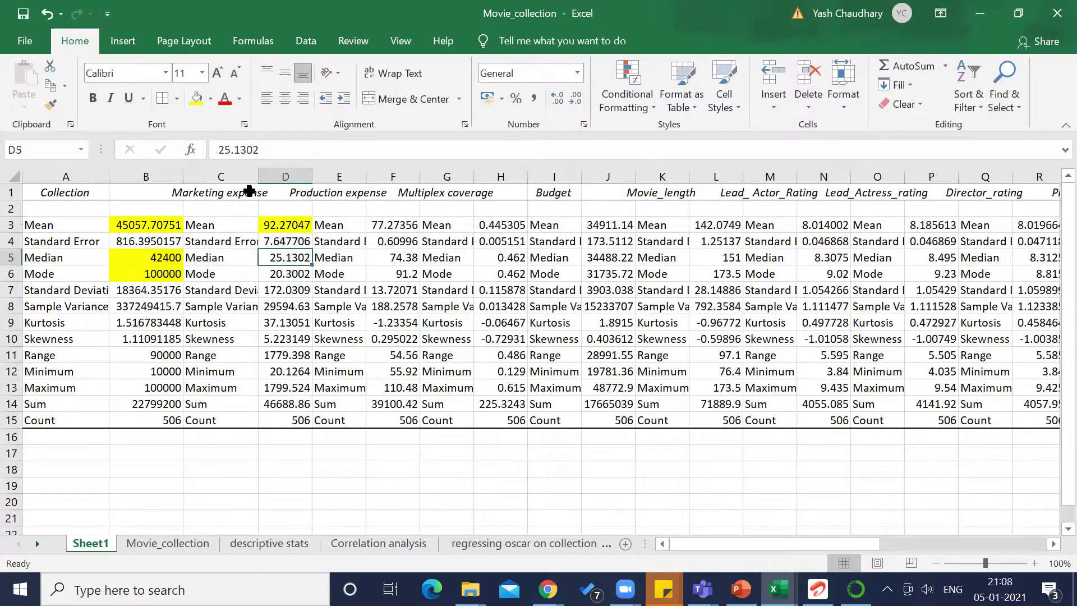
{"action": "left_click", "coordinate": [194, 98]}
Mark the minimum/maximum and sample variance/kurtosis rows while reviewing the statistics.
{"action": "left_click", "coordinate": [130, 341]}
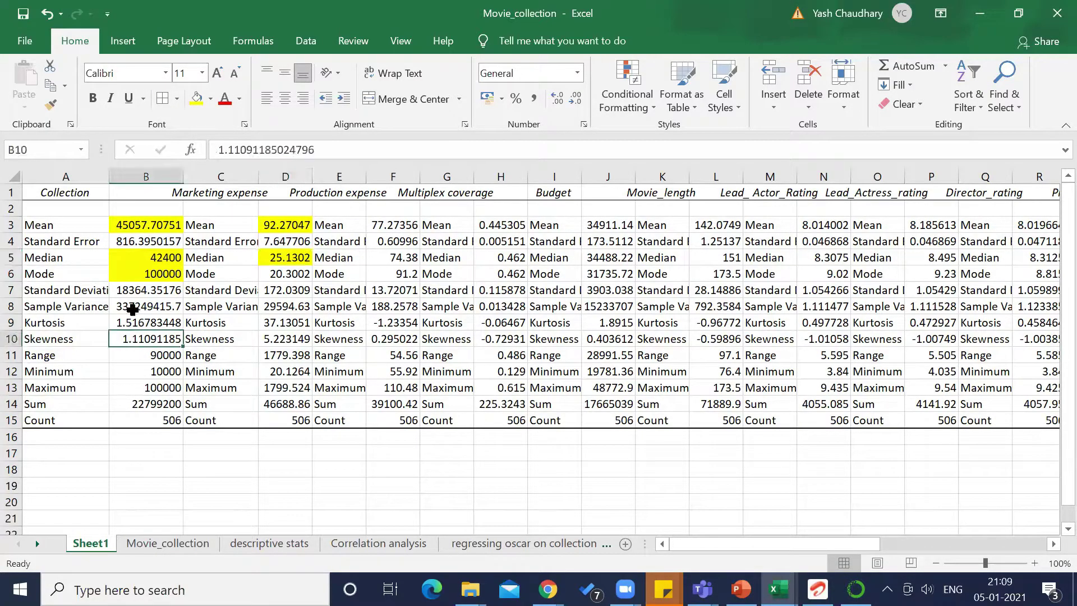
{"action": "left_click_drag", "start_coordinate": [89, 373], "coordinate": [292, 387]}
{"action": "left_click", "coordinate": [384, 353]}
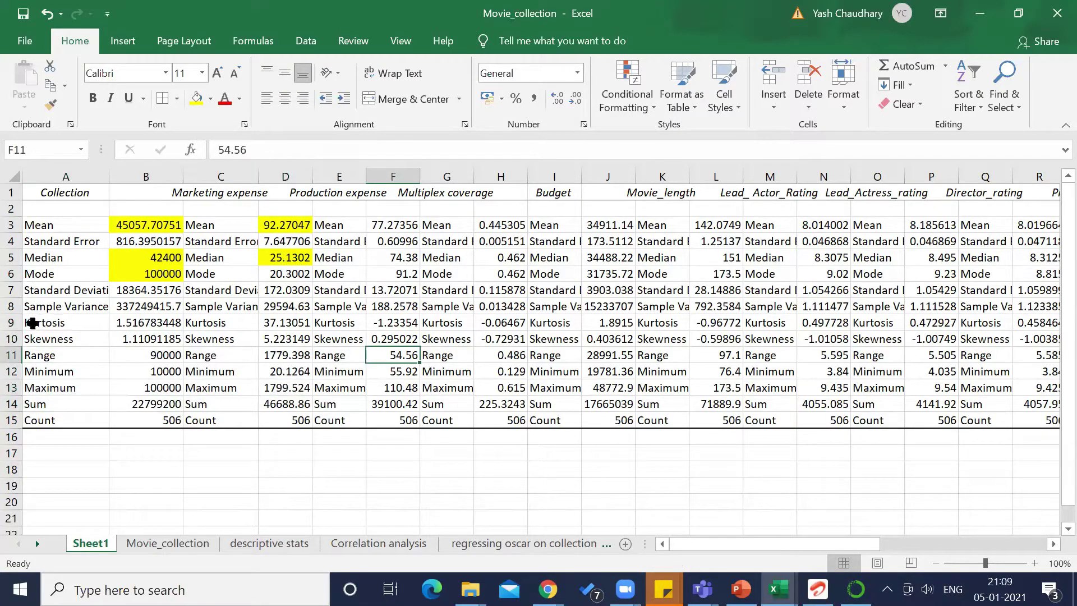
{"action": "left_click", "coordinate": [31, 324]}
{"action": "left_click_drag", "start_coordinate": [109, 324], "coordinate": [860, 308]}
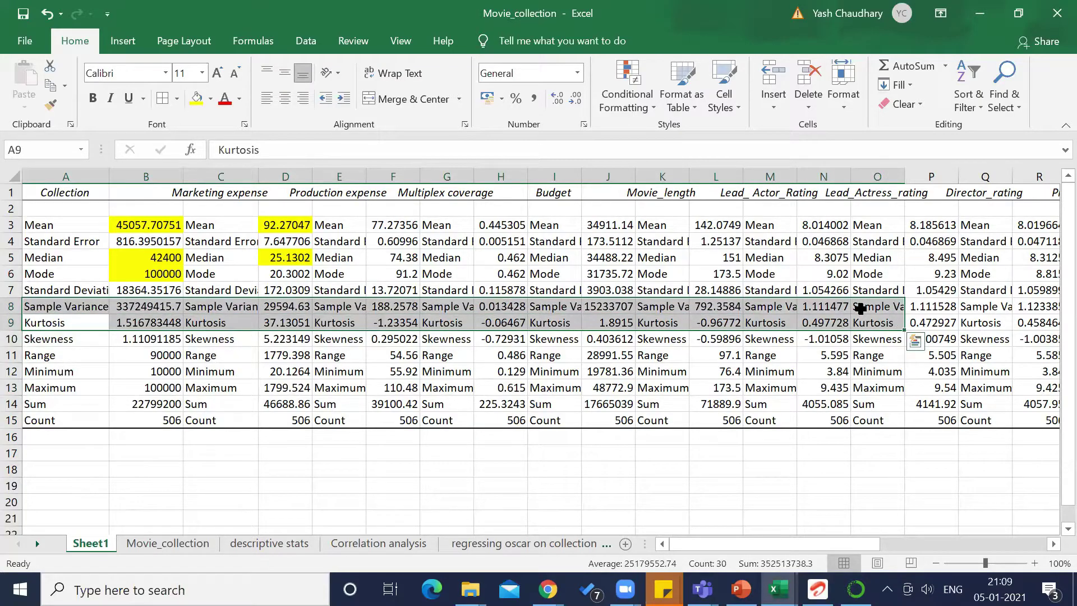
{"action": "left_click", "coordinate": [409, 238]}
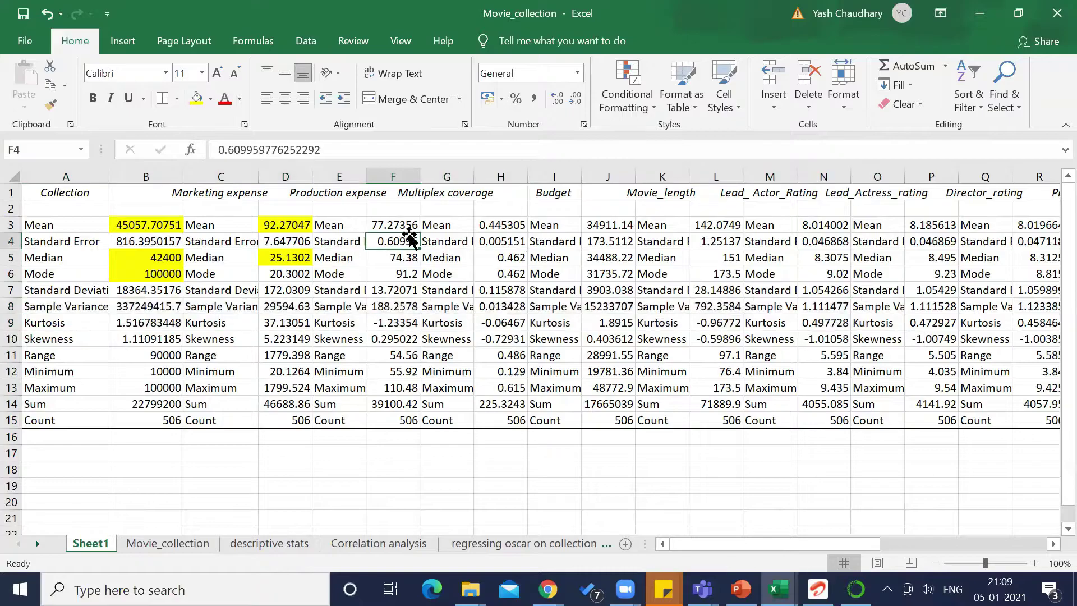
Select Collection's statistics in column B and view the full unrounded mean in B3.
{"action": "left_click", "coordinate": [321, 191]}
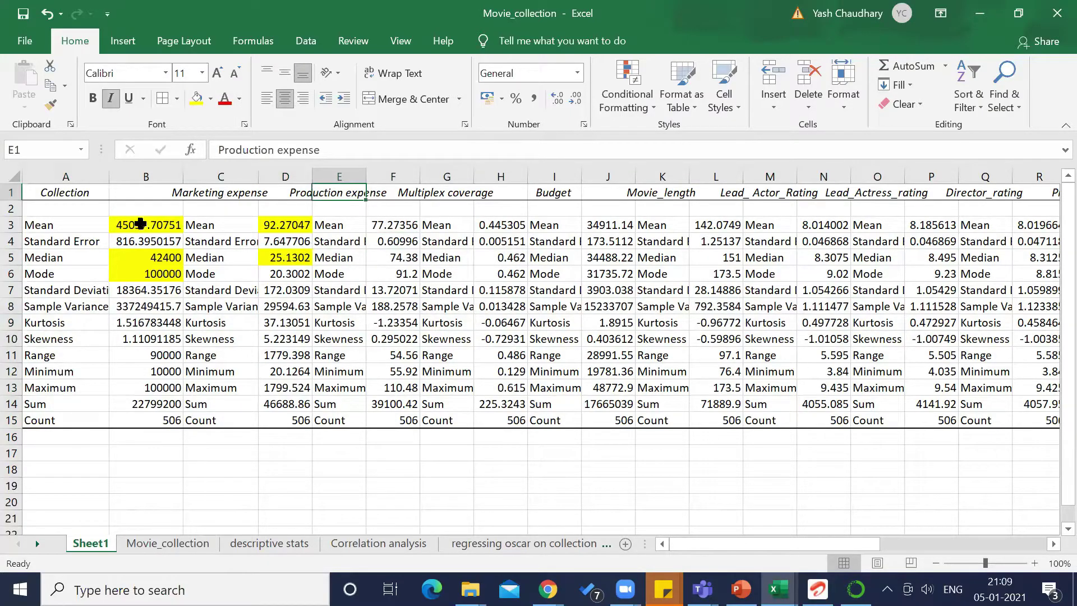
{"action": "left_click_drag", "start_coordinate": [143, 224], "coordinate": [151, 421]}
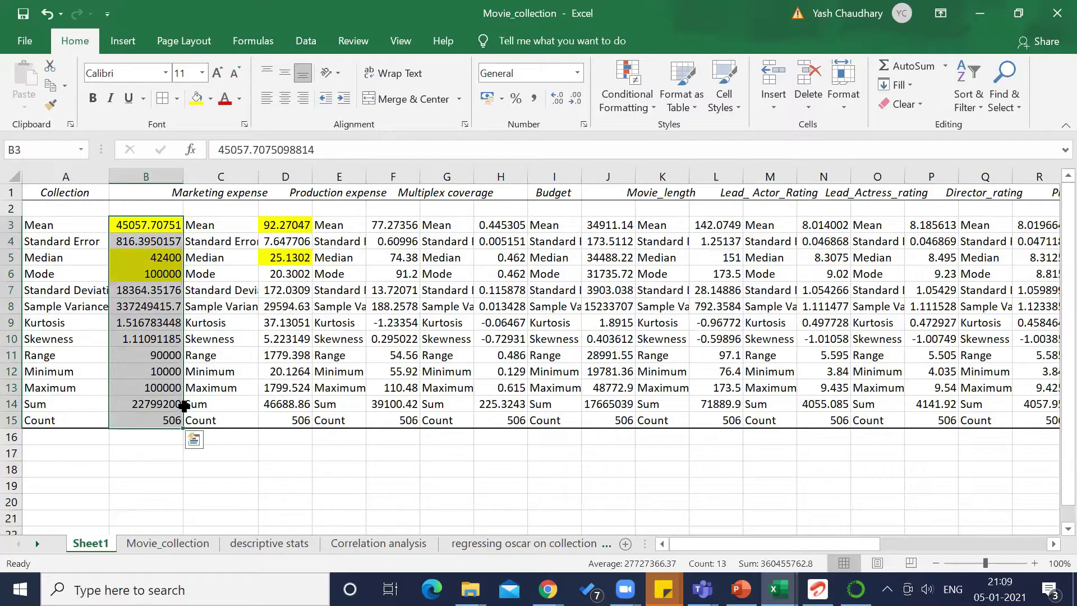
{"action": "left_click", "coordinate": [166, 220]}
{"action": "double_click", "coordinate": [166, 219]}
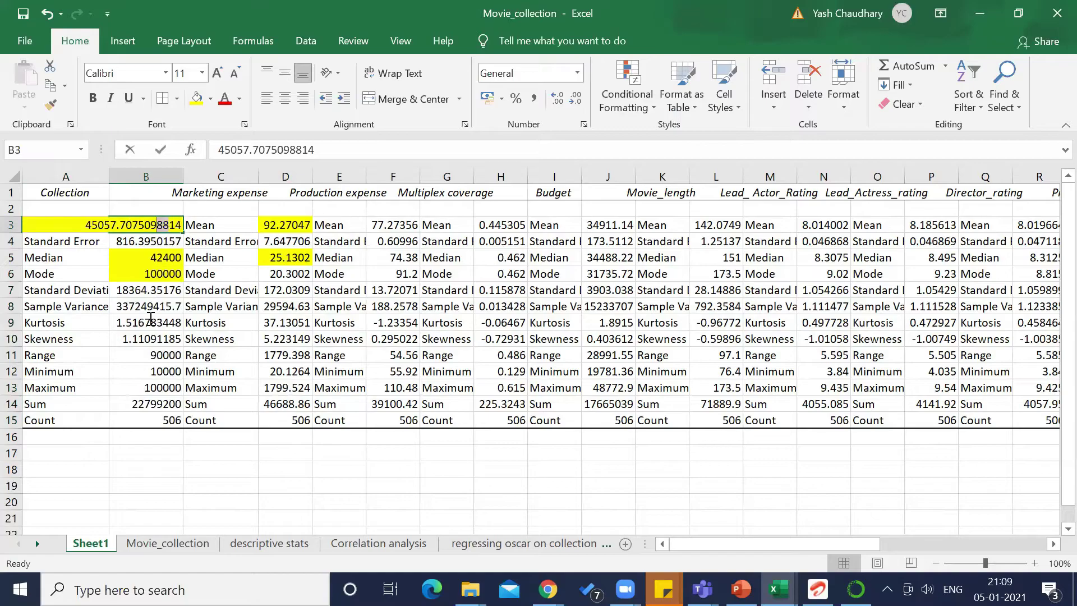
{"action": "key", "text": "Escape"}
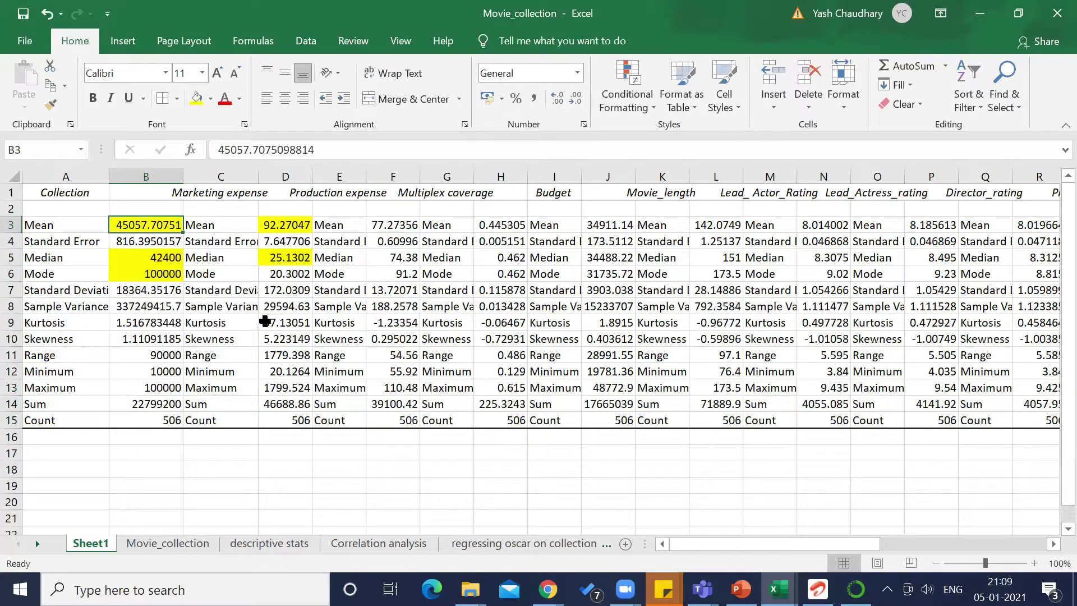
{"action": "left_click", "coordinate": [265, 321]}
On the Movie_collection sheet, select all data from the Collection header to the last row.
{"action": "left_click", "coordinate": [151, 546]}
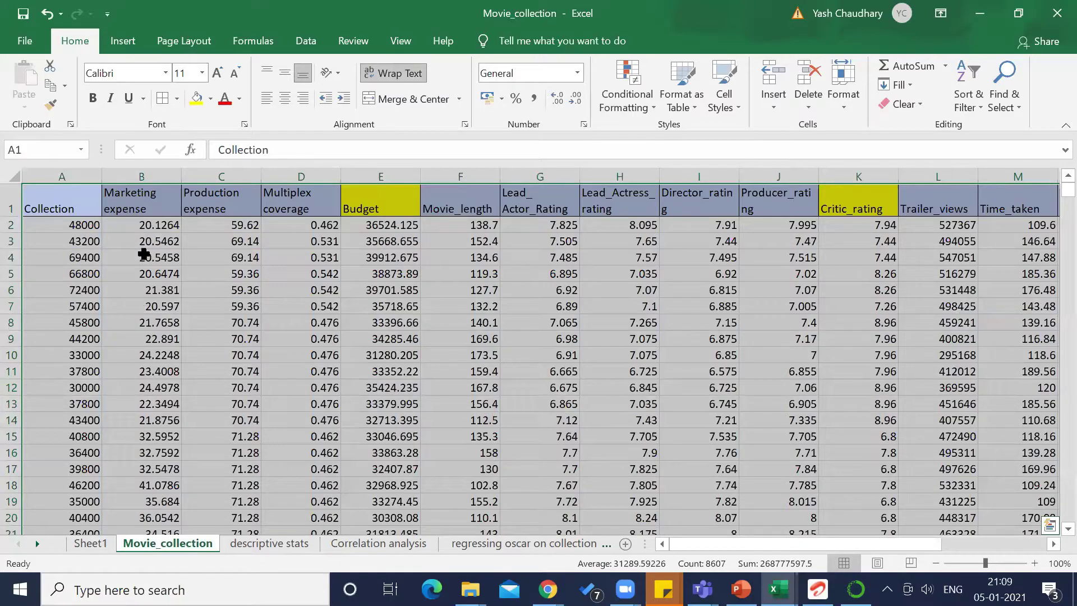
{"action": "left_click", "coordinate": [89, 209]}
{"action": "key", "text": "Down"}
{"action": "left_click", "coordinate": [69, 203]}
{"action": "key", "text": "ctrl+shift+Right"}
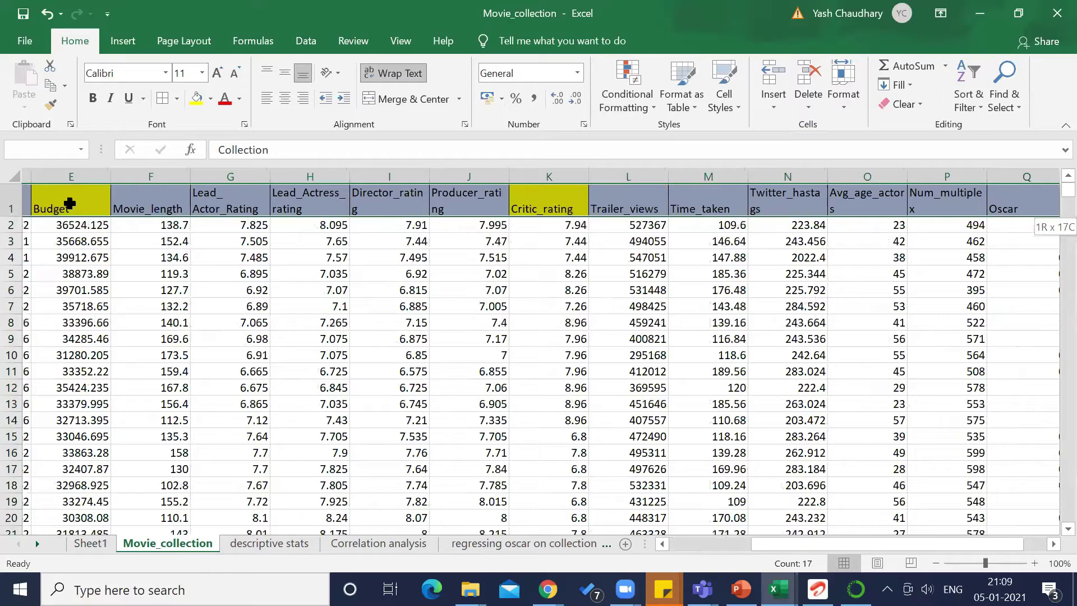
{"action": "key", "text": "ctrl+shift+Down"}
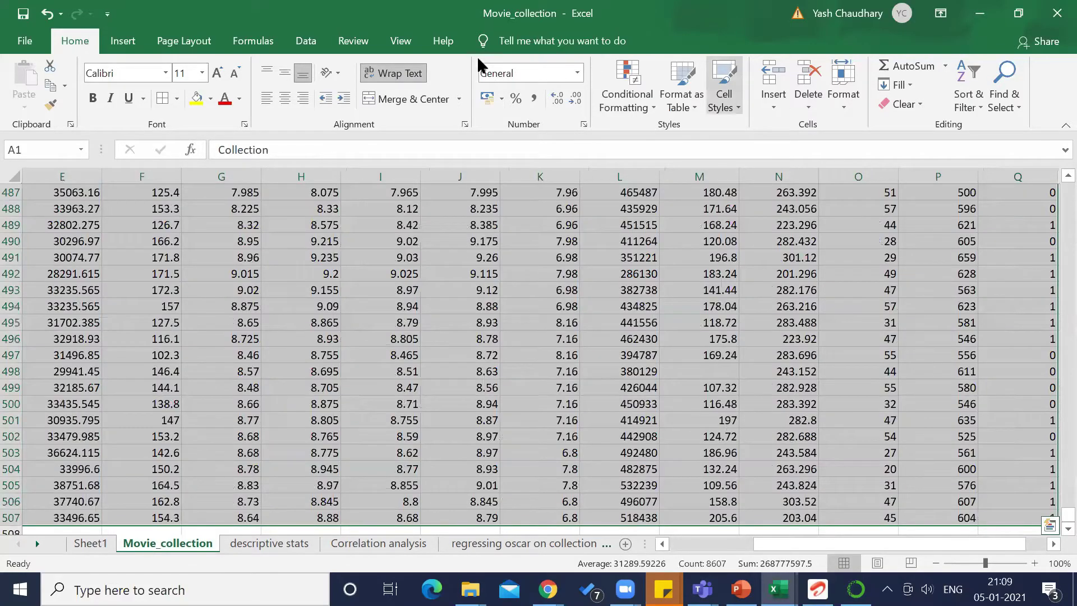
Choose the Correlation tool from Data Analysis.
{"action": "left_click", "coordinate": [306, 40]}
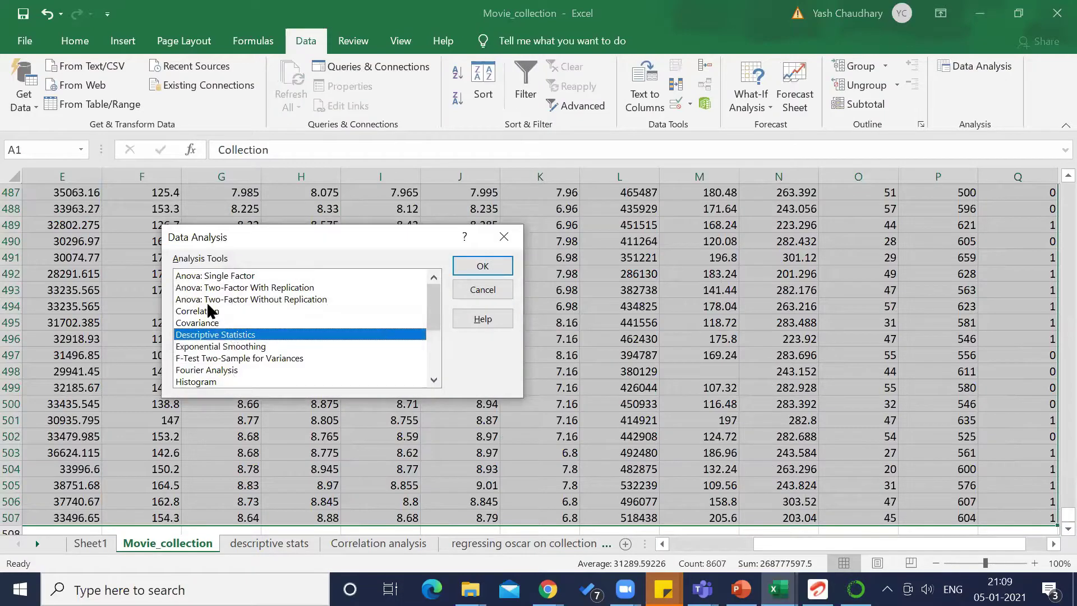
{"action": "left_click", "coordinate": [207, 304]}
{"action": "left_click", "coordinate": [208, 311]}
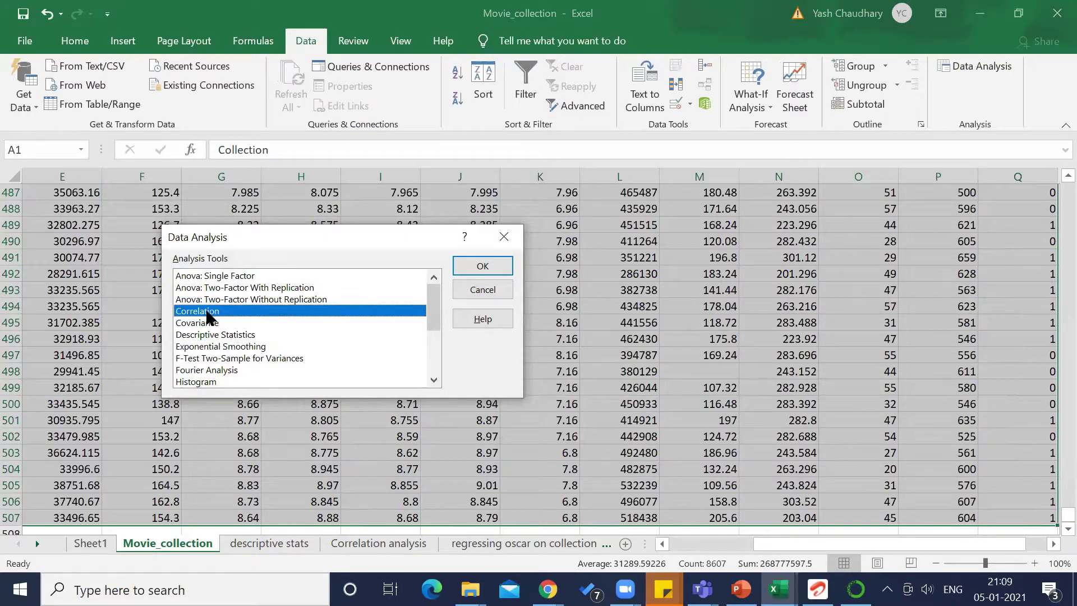
{"action": "left_click", "coordinate": [476, 264]}
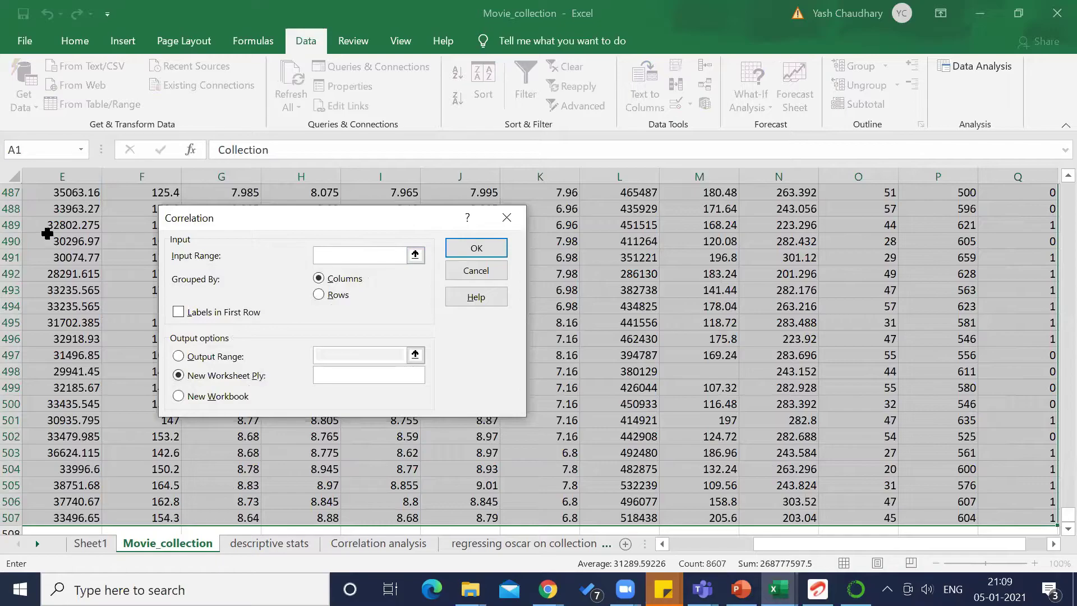
Set the correlation input range to $A$1:$P$507 with labels in the first row.
{"action": "left_click", "coordinate": [47, 230]}
{"action": "key", "text": "ctrl+Up"}
{"action": "key", "text": "Left"}
{"action": "key", "text": "Left"}
{"action": "key", "text": "Left"}
{"action": "key", "text": "Left"}
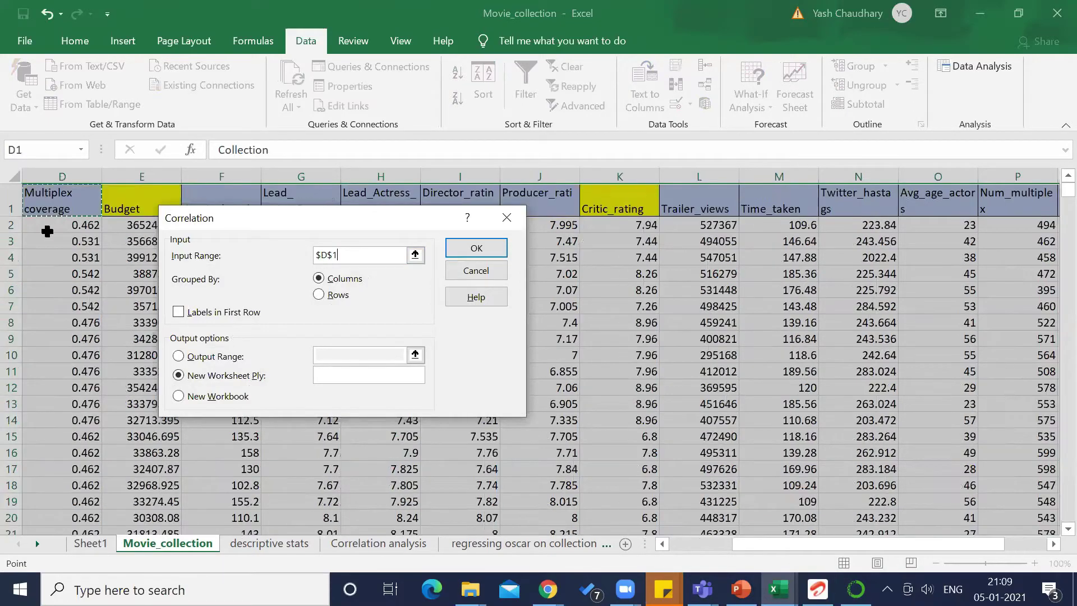
{"action": "key", "text": "Down"}
{"action": "key", "text": "Up"}
{"action": "key", "text": "shift+Right"}
{"action": "key", "text": "shift+Right"}
{"action": "key", "text": "shift+Right"}
{"action": "key", "text": "shift+Right"}
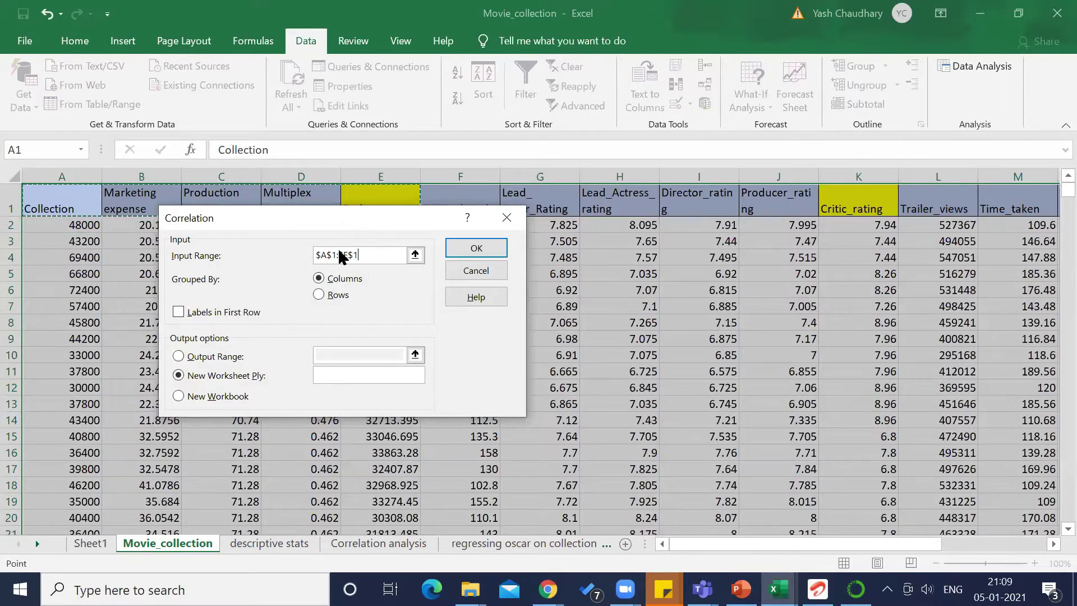
{"action": "left_click_drag", "start_coordinate": [339, 249], "coordinate": [363, 311]}
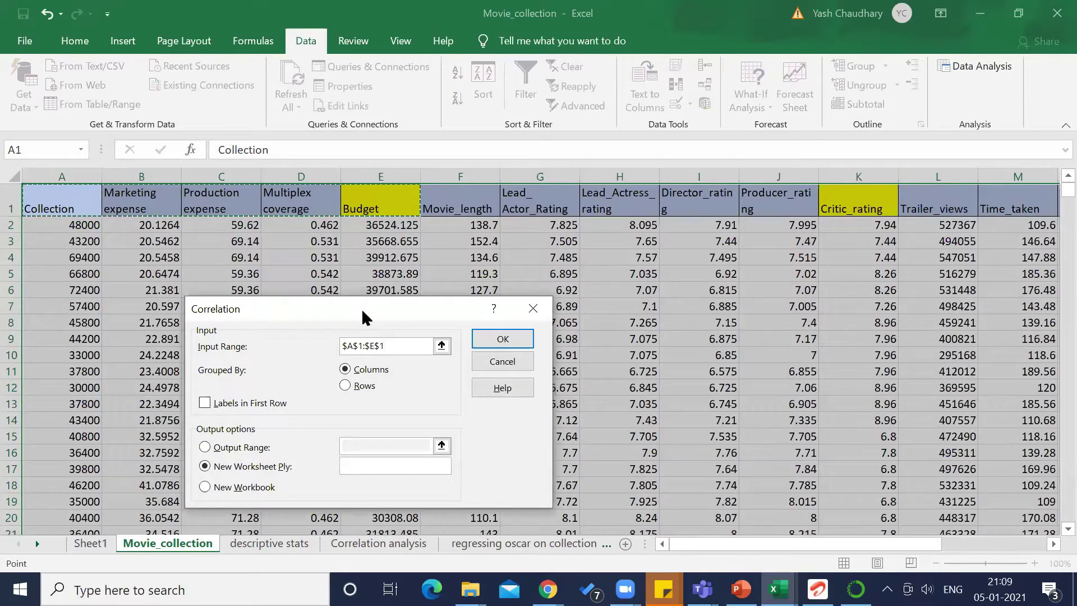
{"action": "key", "text": "shift+Right"}
{"action": "key", "text": "shift+Right"}
{"action": "key", "text": "shift+Right"}
{"action": "key", "text": "shift+Right"}
{"action": "key", "text": "shift+Right"}
{"action": "key", "text": "shift+Right"}
{"action": "key", "text": "shift+Right"}
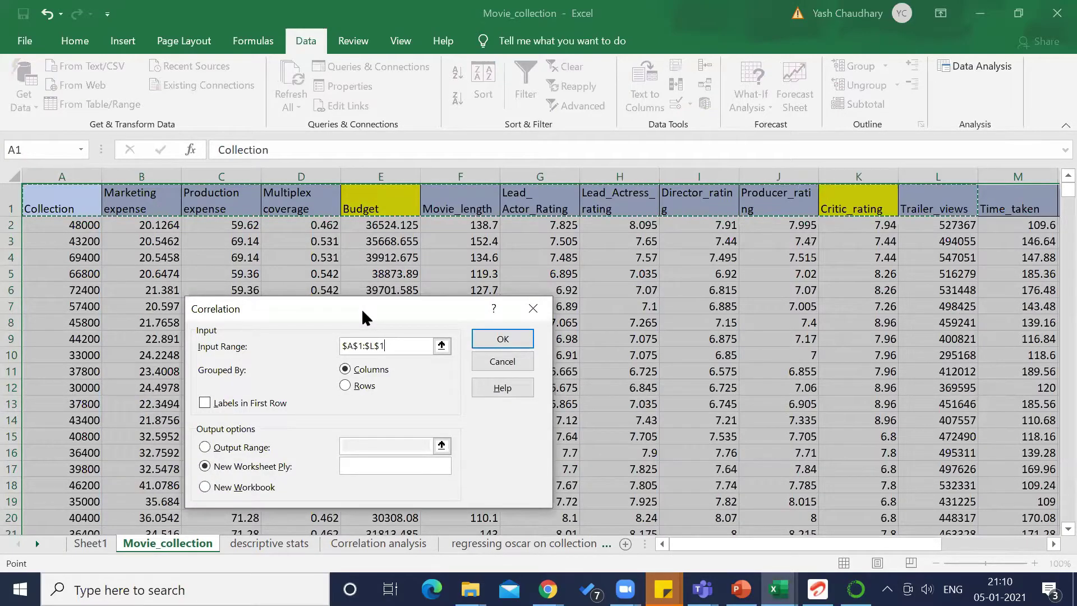
{"action": "key", "text": "shift+Right"}
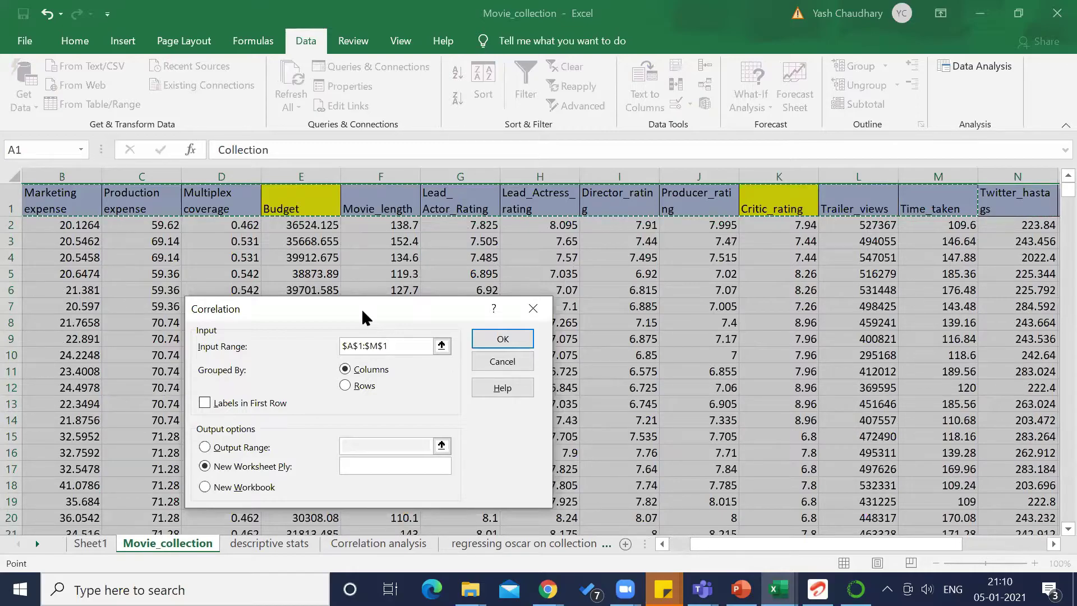
{"action": "key", "text": "shift+Right"}
{"action": "key", "text": "shift+Right"}
{"action": "key", "text": "shift+Right"}
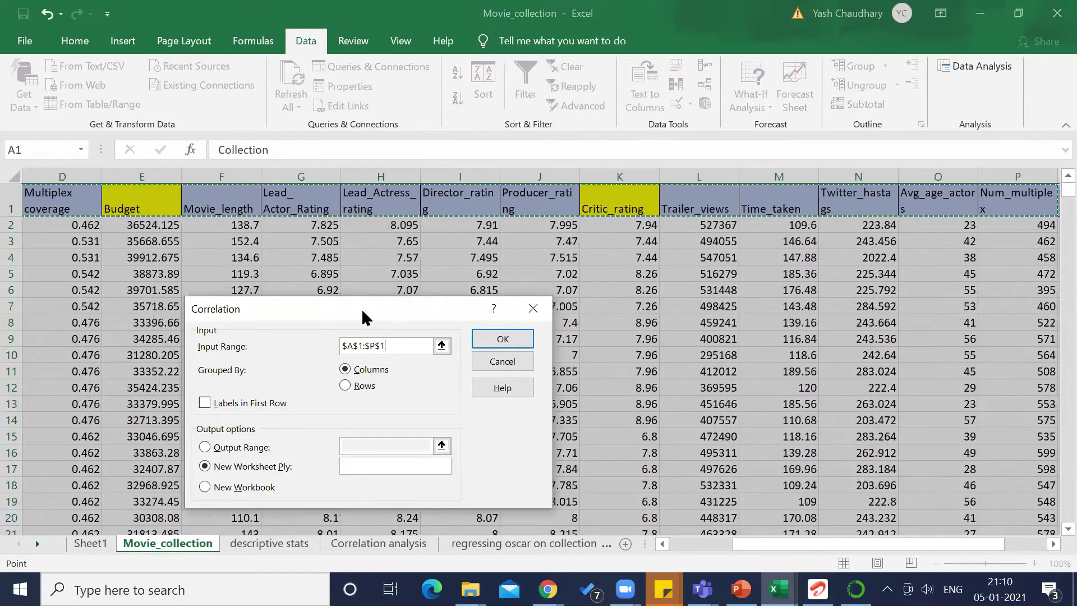
{"action": "key", "text": "shift+Right"}
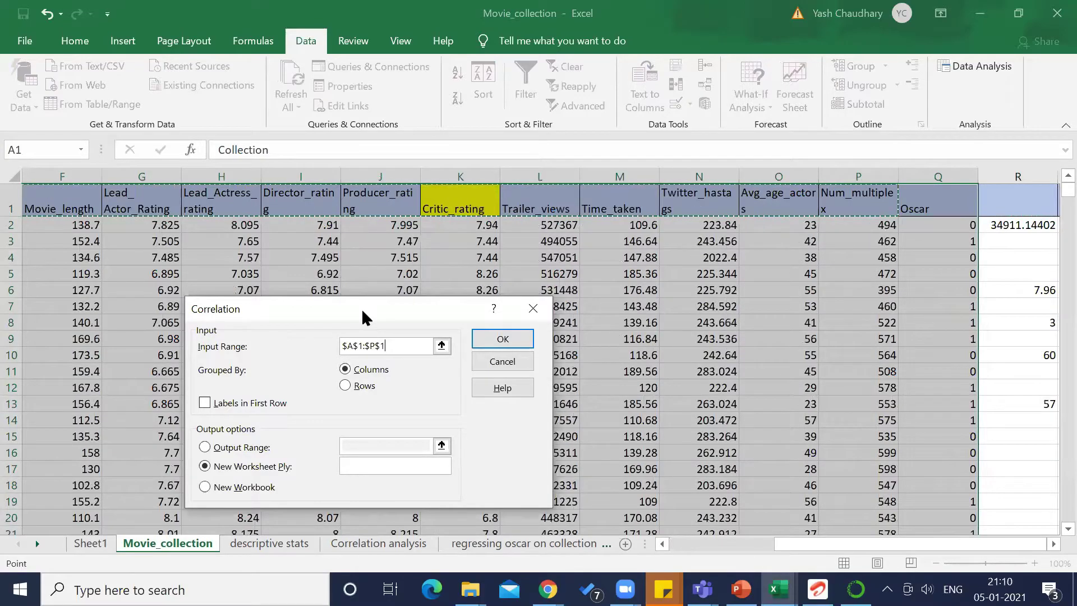
{"action": "key", "text": "ctrl+shift+Down"}
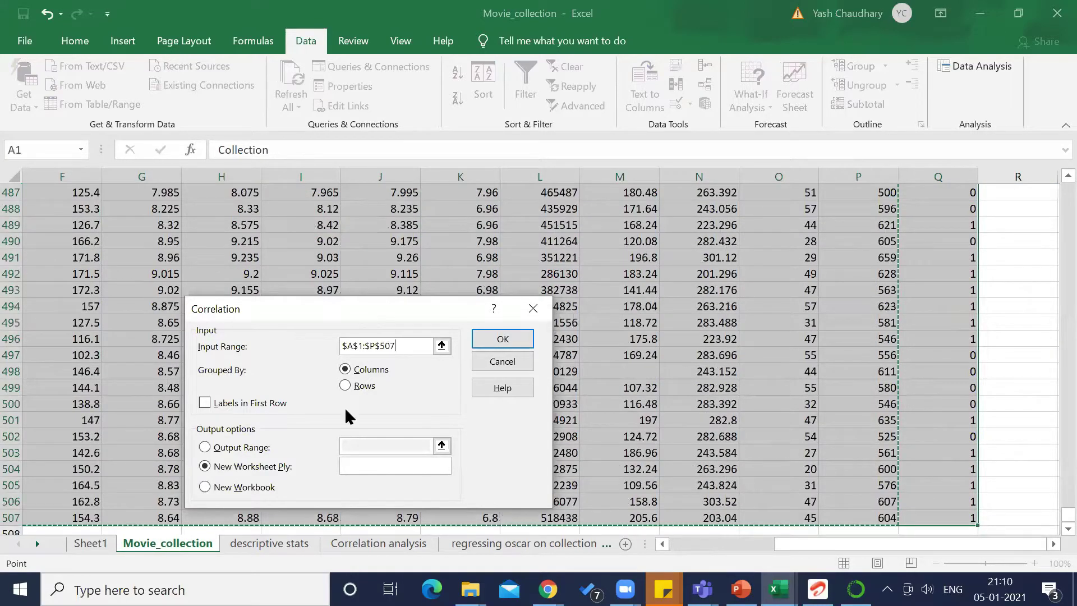
{"action": "left_click", "coordinate": [204, 403]}
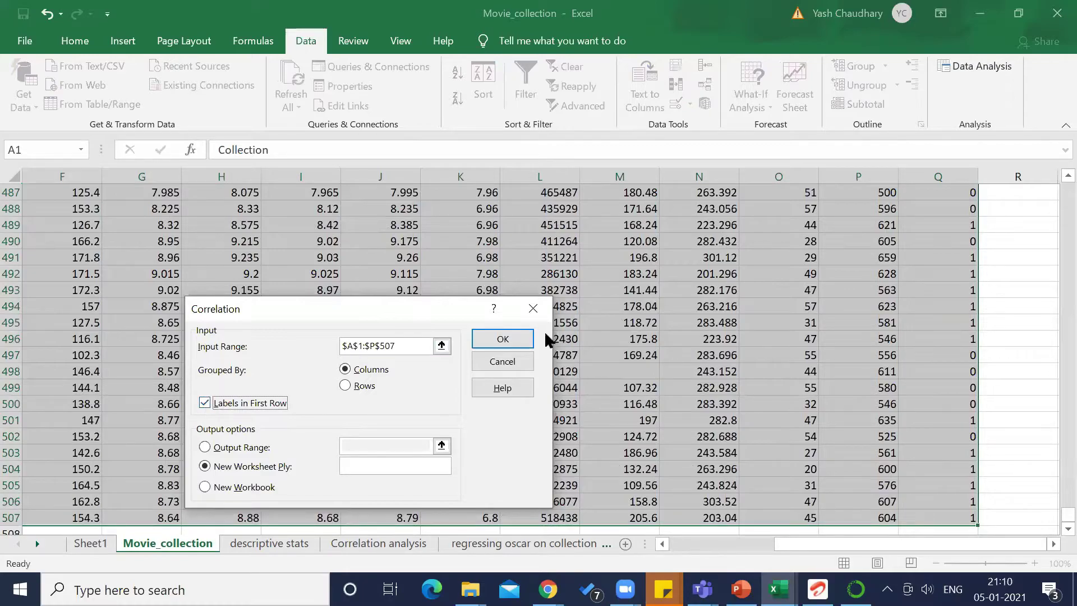
Output the correlation matrix to a new Sheet2 and bring up the Home formatting tools.
{"action": "left_click", "coordinate": [520, 335]}
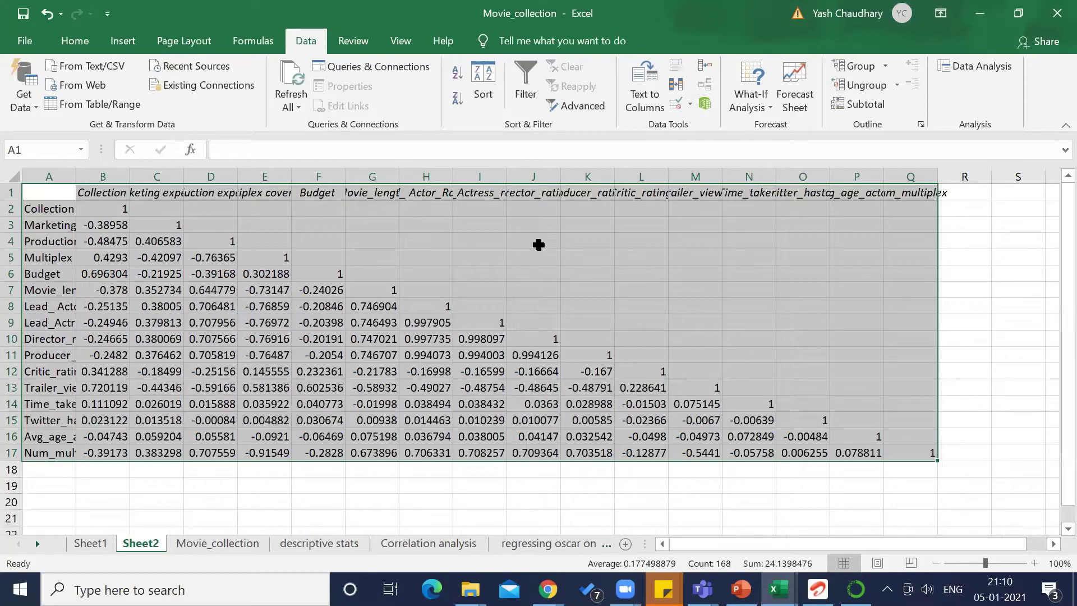
{"action": "left_click", "coordinate": [75, 42]}
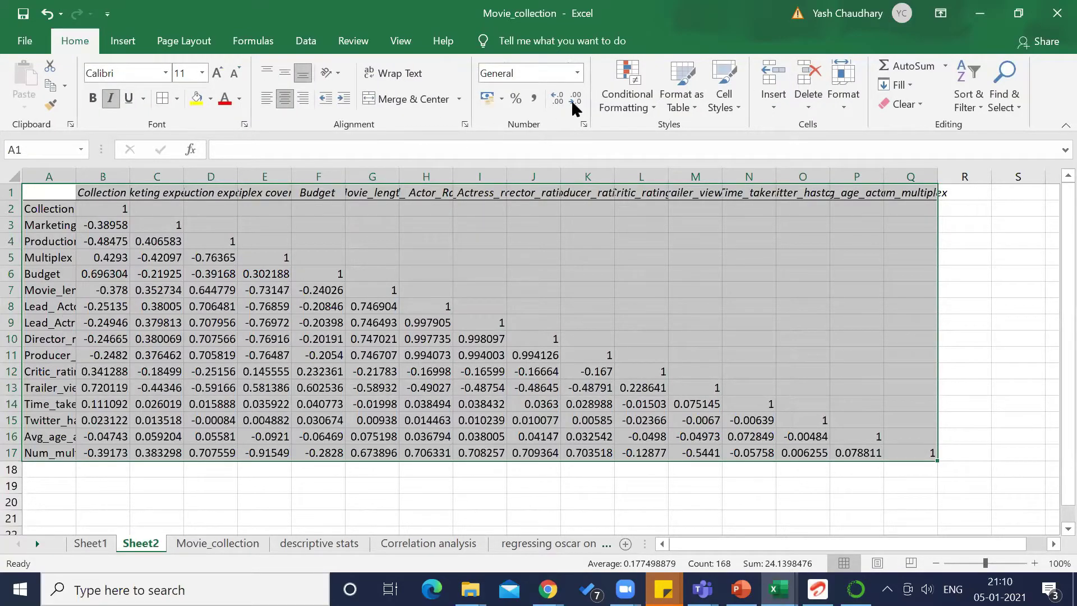
Apply the Green-Yellow-Red colour scale to the correlation matrix.
{"action": "left_click", "coordinate": [624, 106]}
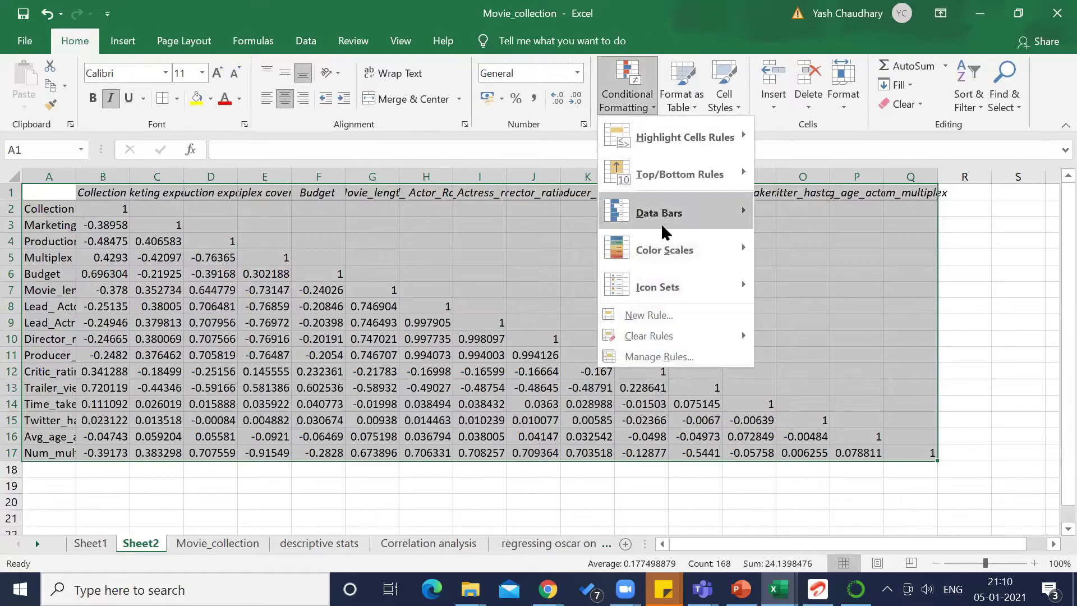
{"action": "mouse_move", "coordinate": [670, 249]}
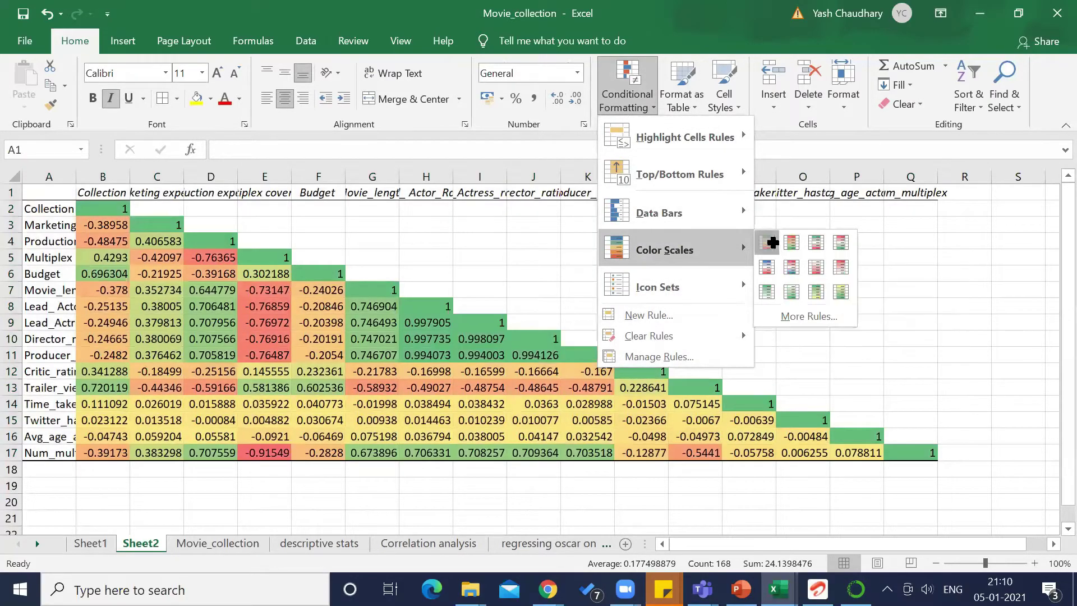
{"action": "left_click", "coordinate": [768, 241]}
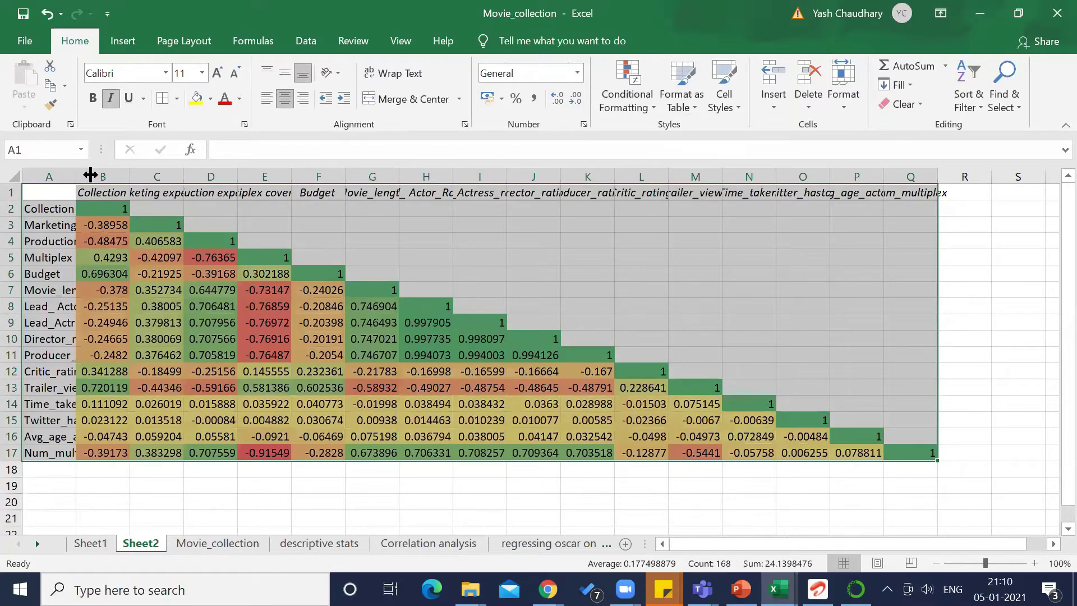
Widen column A to show the variable names, checking values in F11, K10 and G11.
{"action": "left_click_drag", "start_coordinate": [91, 176], "coordinate": [104, 176]}
{"action": "left_click", "coordinate": [235, 302]}
{"action": "left_click", "coordinate": [348, 353]}
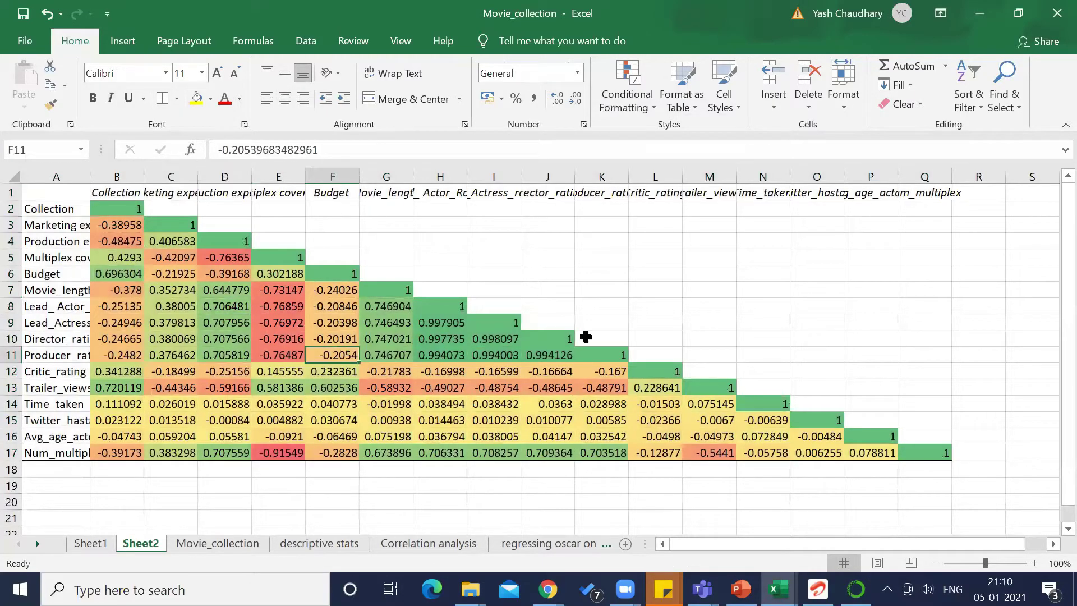
{"action": "left_click", "coordinate": [586, 337]}
{"action": "left_click", "coordinate": [413, 349]}
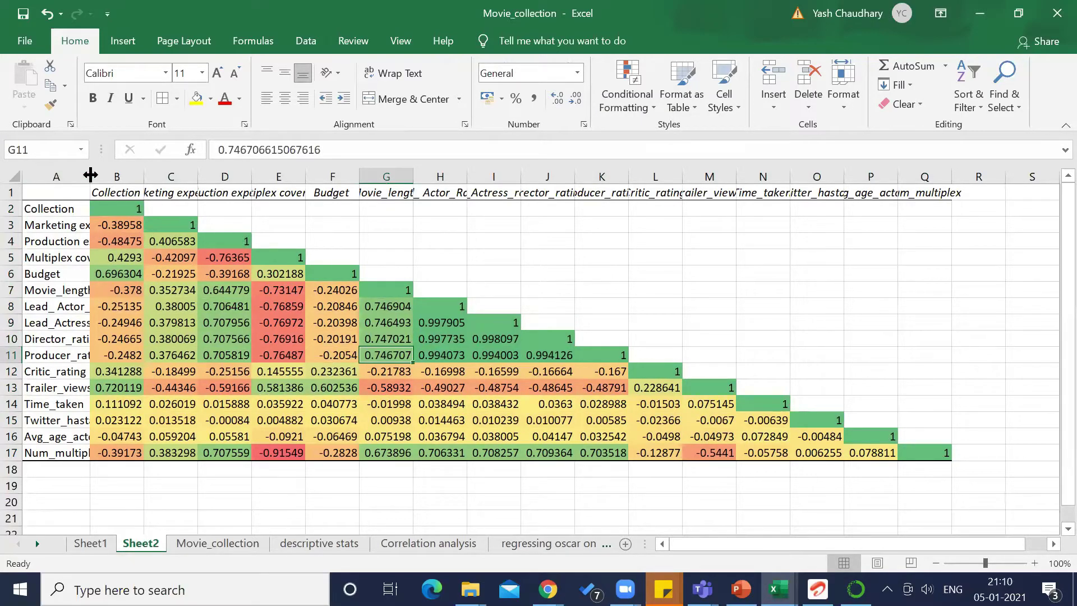
{"action": "left_click_drag", "start_coordinate": [90, 179], "coordinate": [209, 178]}
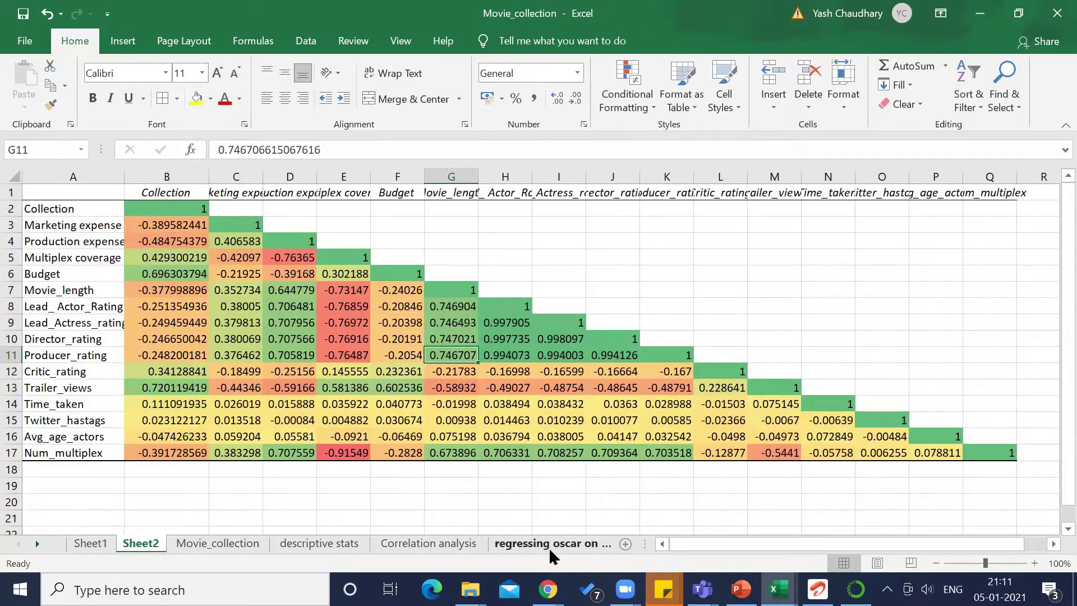
{"action": "left_click", "coordinate": [273, 507]}
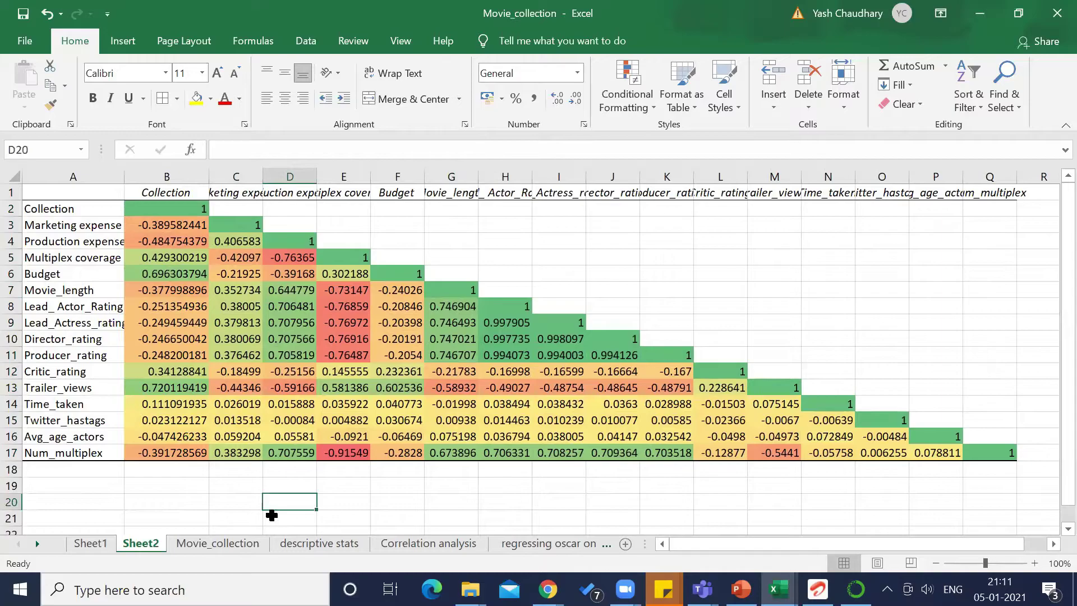
{"action": "left_click", "coordinate": [191, 496]}
{"action": "left_click", "coordinate": [311, 497]}
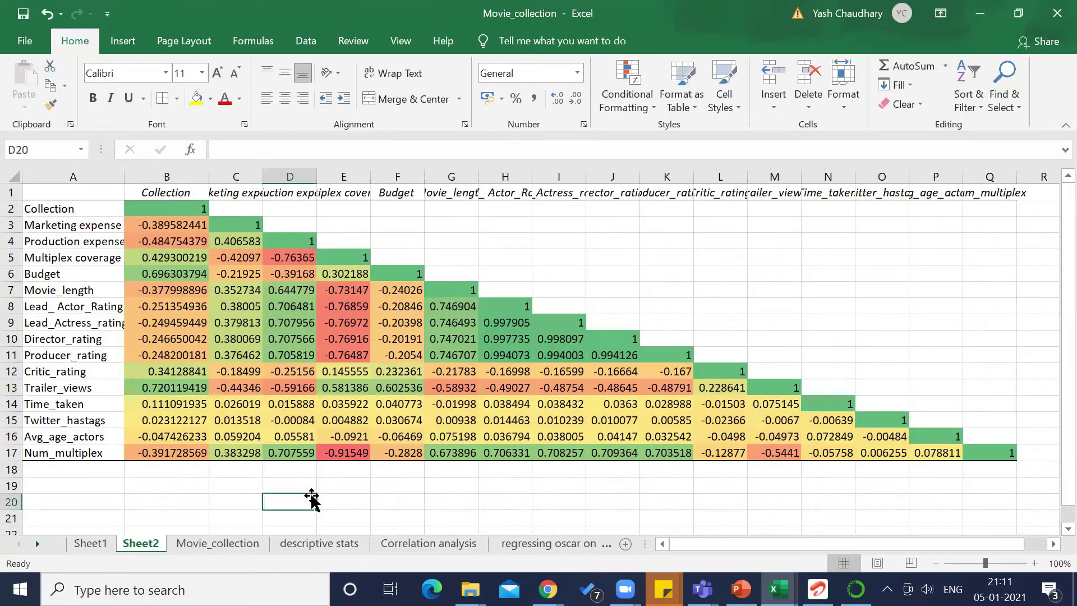
{"action": "left_click", "coordinate": [472, 231]}
{"action": "left_click", "coordinate": [452, 192]}
{"action": "key", "text": "Right"}
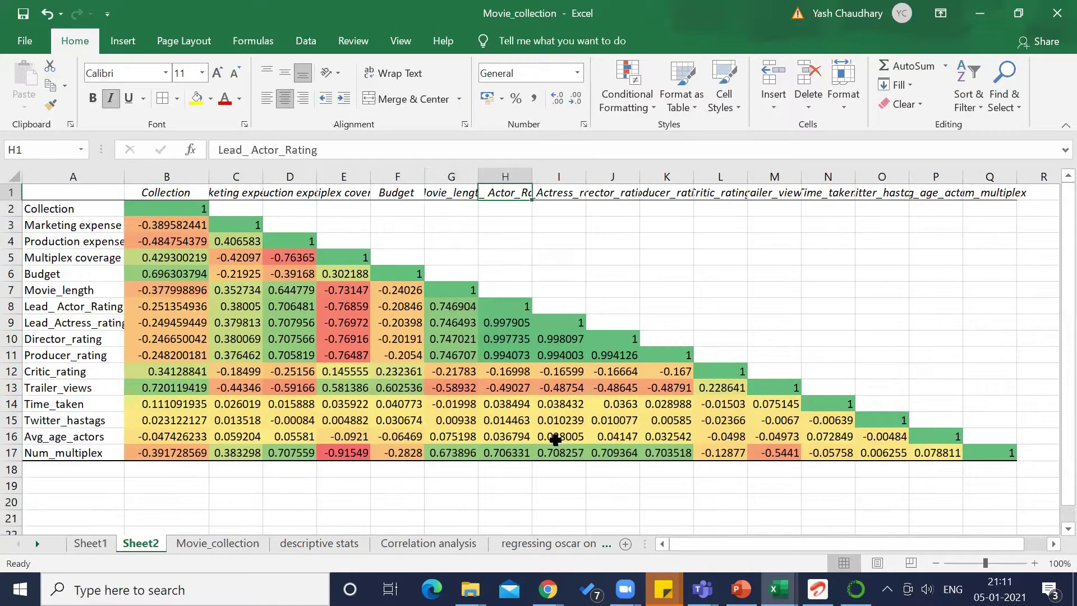
{"action": "mouse_move", "coordinate": [624, 589]}
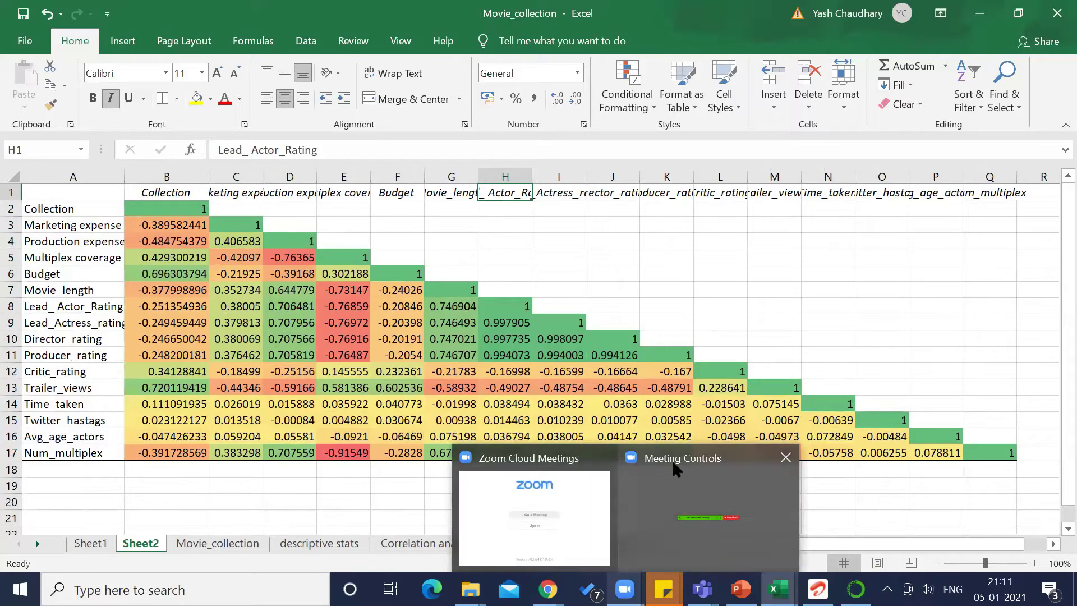
{"action": "mouse_move", "coordinate": [673, 463]}
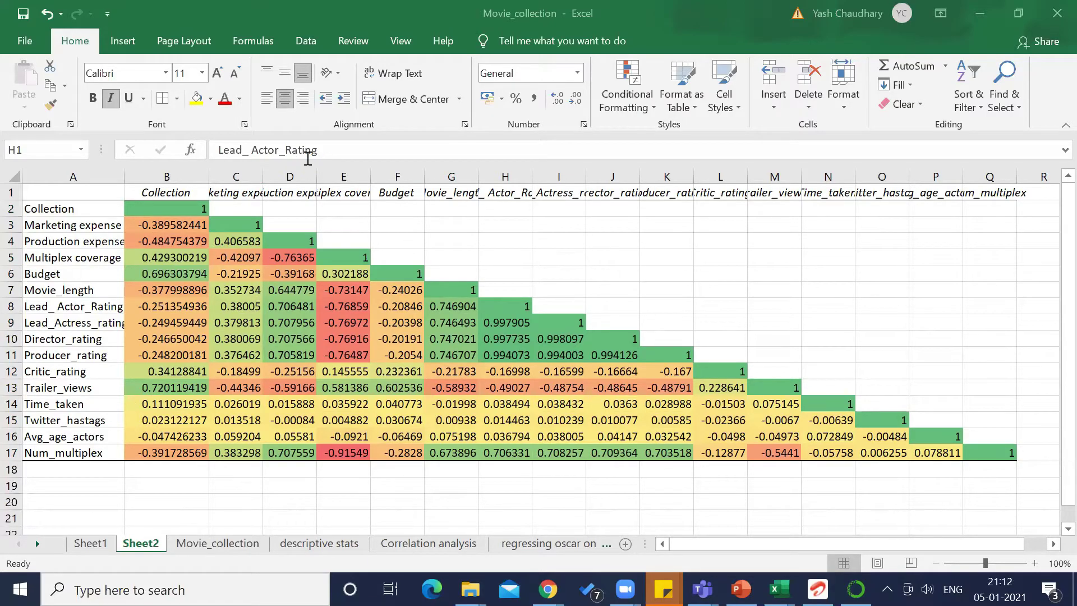
Autofit column A to the longest variable name and widen column C to fit Marketing expense.
{"action": "left_click", "coordinate": [260, 177]}
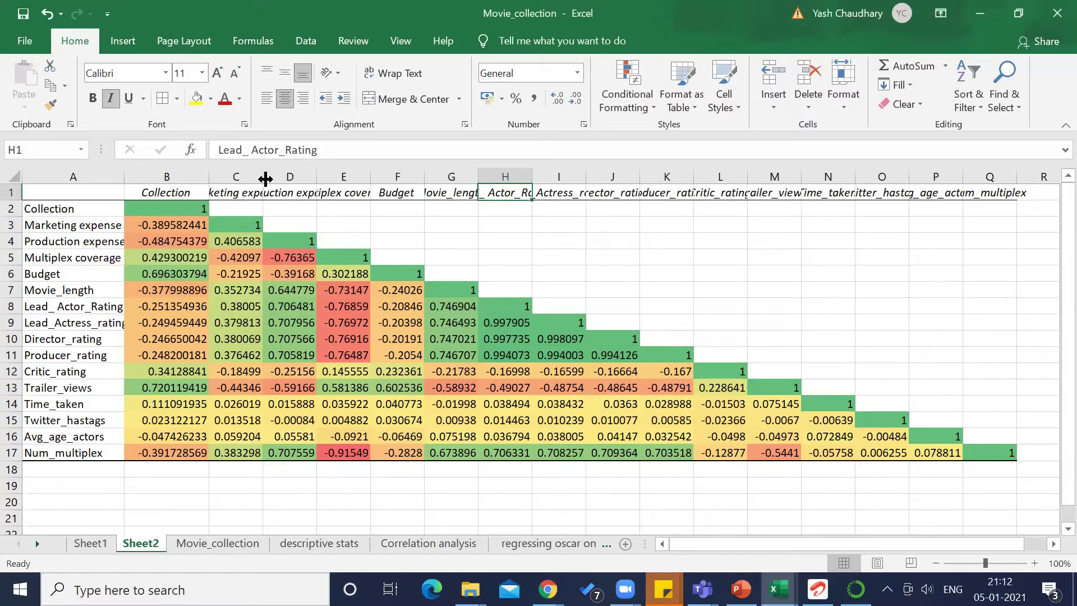
{"action": "left_click_drag", "start_coordinate": [265, 178], "coordinate": [297, 178]}
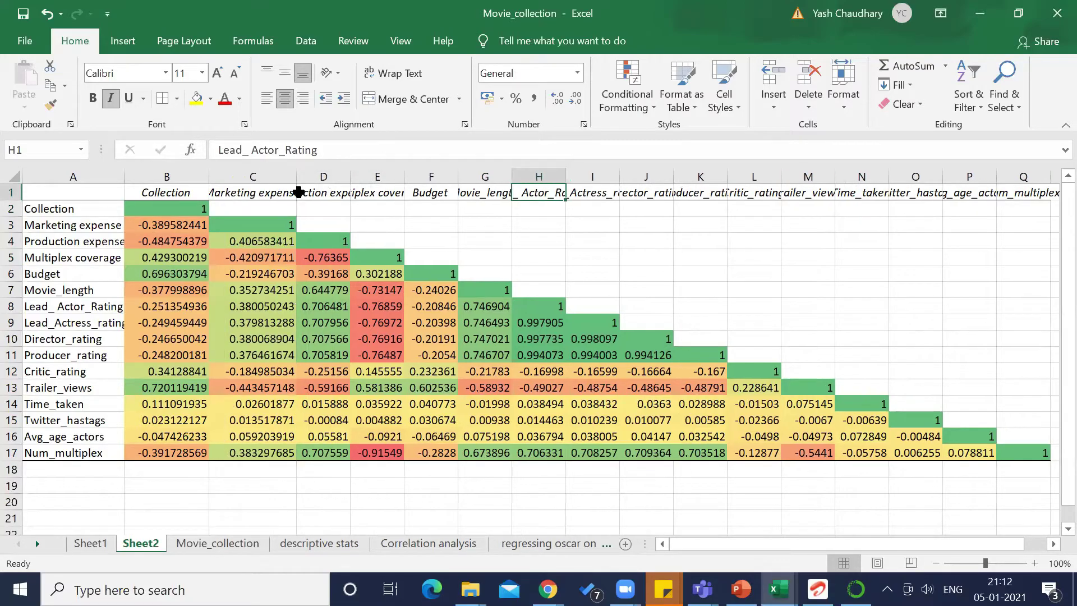
{"action": "left_click", "coordinate": [11, 192]}
{"action": "double_click", "coordinate": [124, 178]}
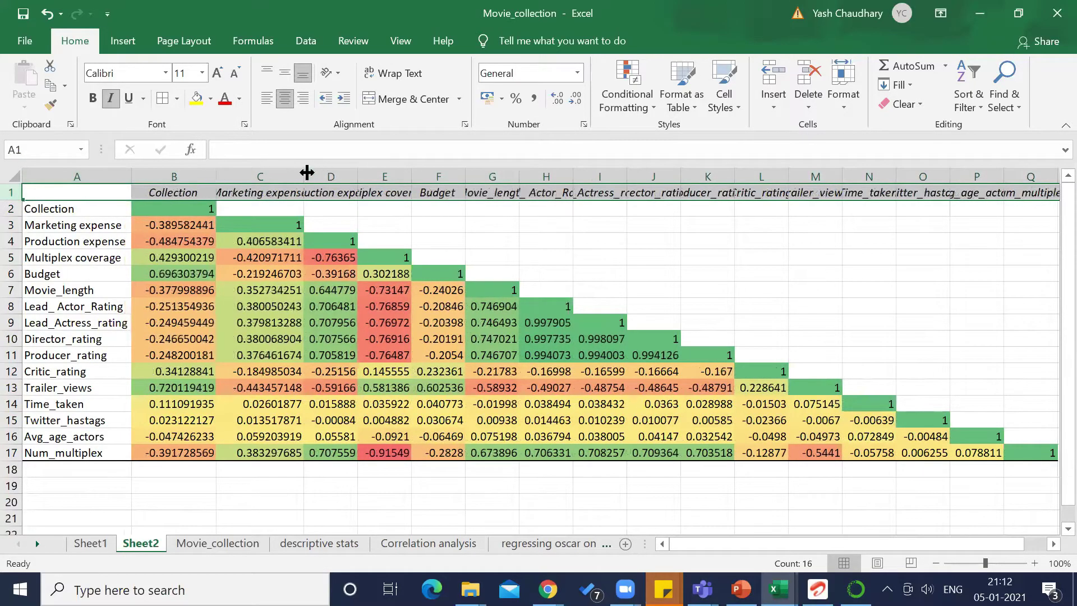
{"action": "left_click_drag", "start_coordinate": [303, 178], "coordinate": [323, 188]}
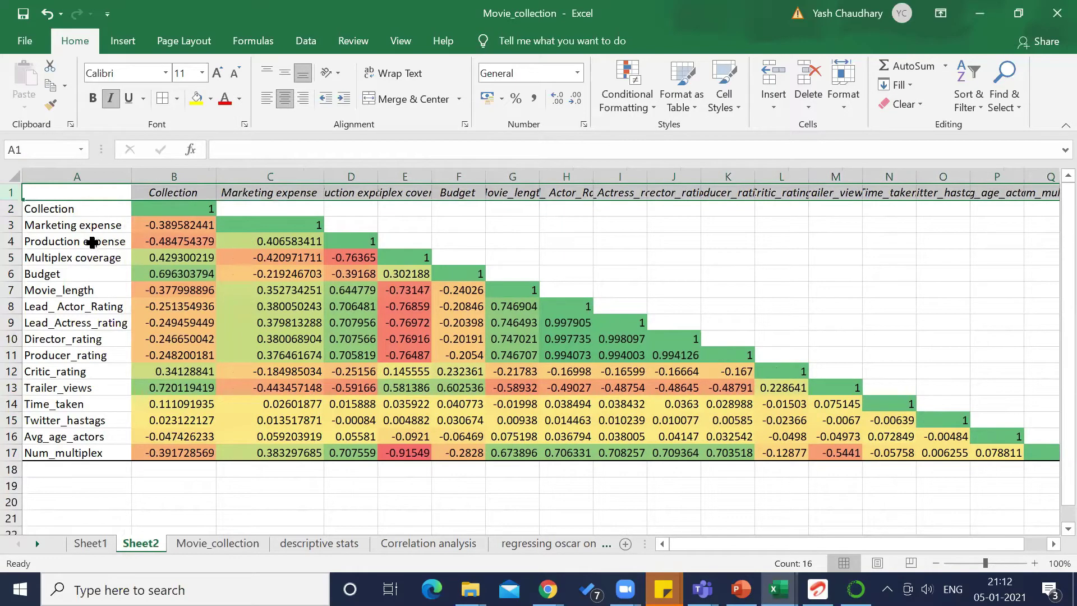
Inspect the Marketing–Production and Collection–Movie_length correlations, then select the Collection values in B2:B17.
{"action": "left_click", "coordinate": [92, 242]}
{"action": "left_click", "coordinate": [272, 242]}
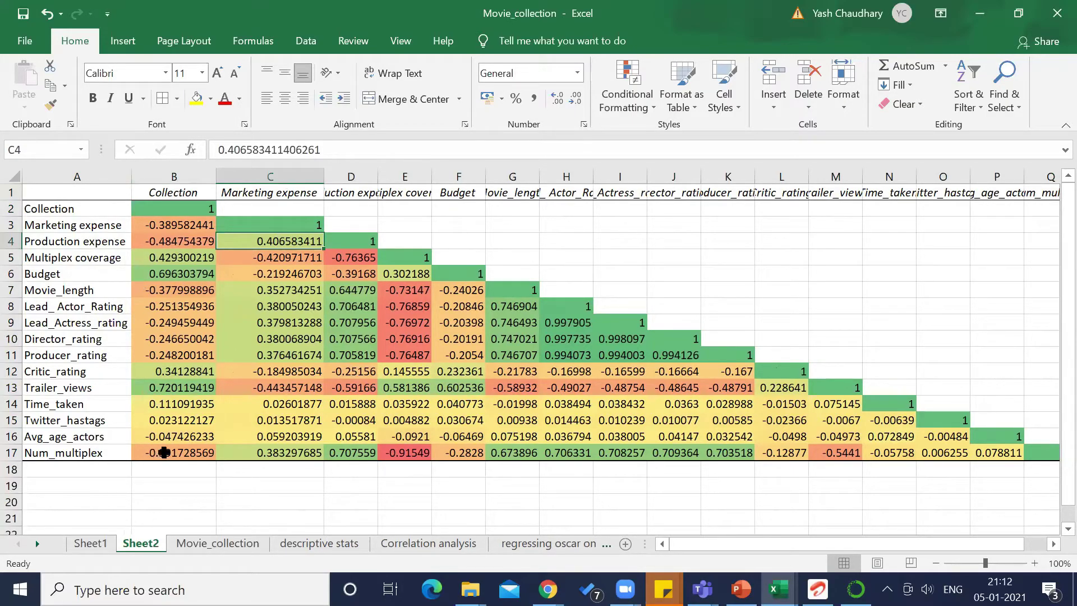
{"action": "left_click", "coordinate": [578, 220]}
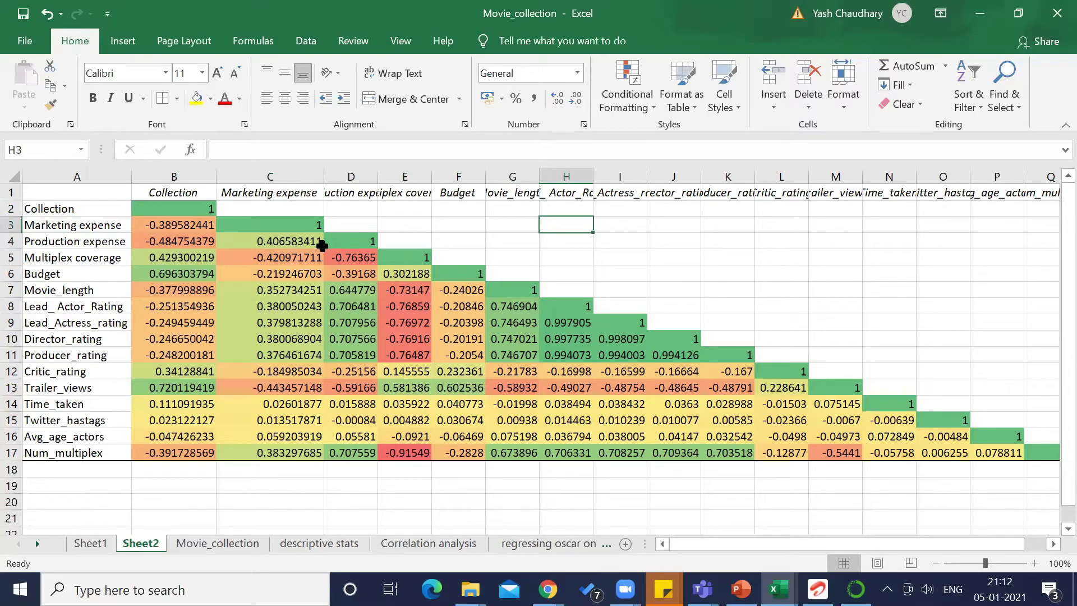
{"action": "left_click", "coordinate": [169, 289]}
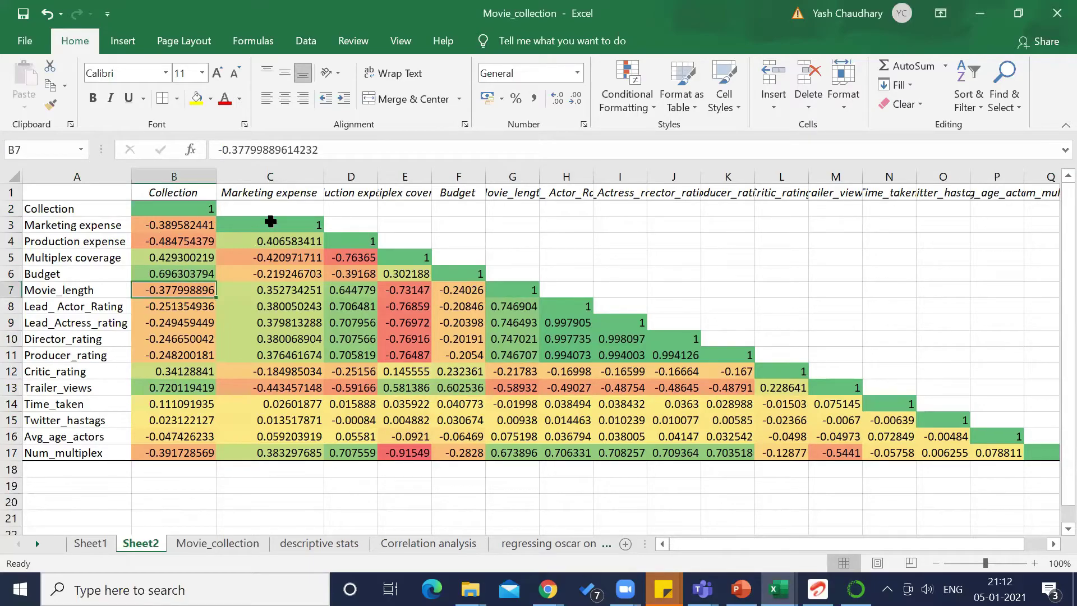
{"action": "left_click", "coordinate": [263, 192]}
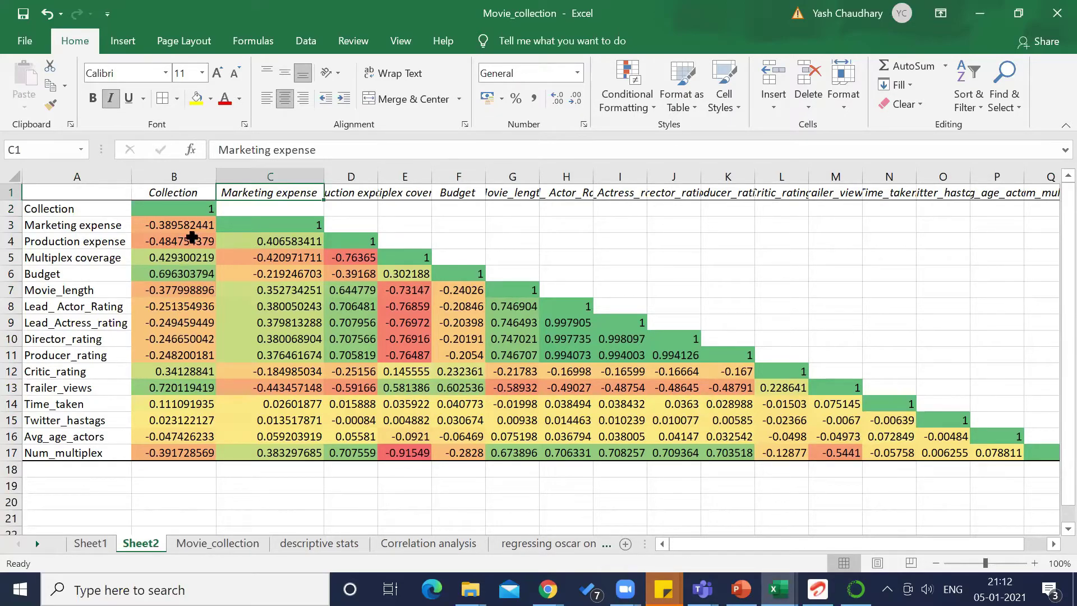
{"action": "left_click_drag", "start_coordinate": [182, 209], "coordinate": [167, 455]}
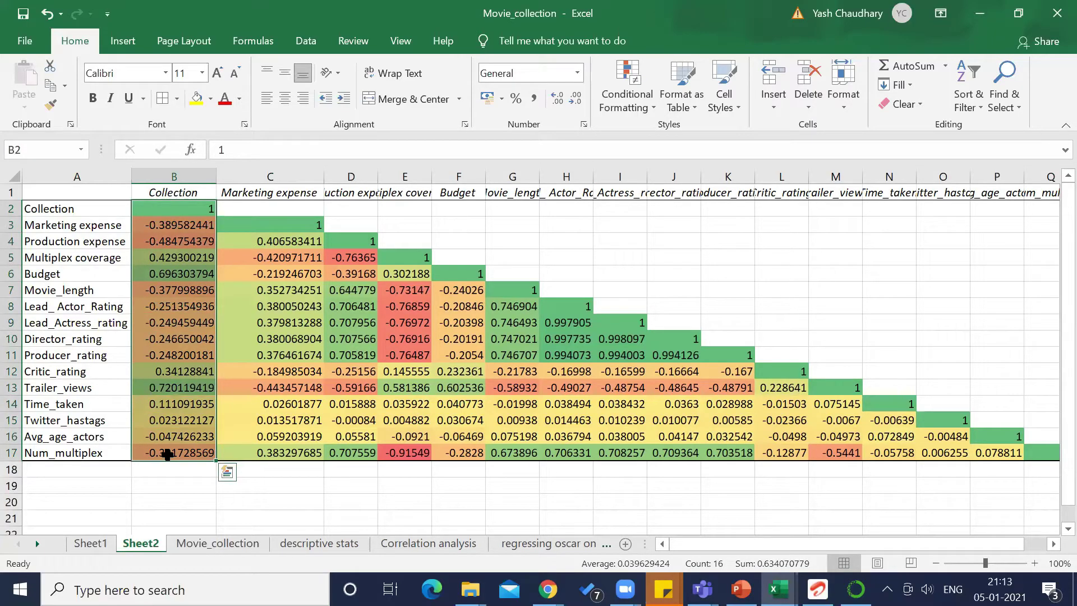
Right-align the Collection correlation values in B2:B17 and bring up the Data tab.
{"action": "left_click", "coordinate": [304, 99]}
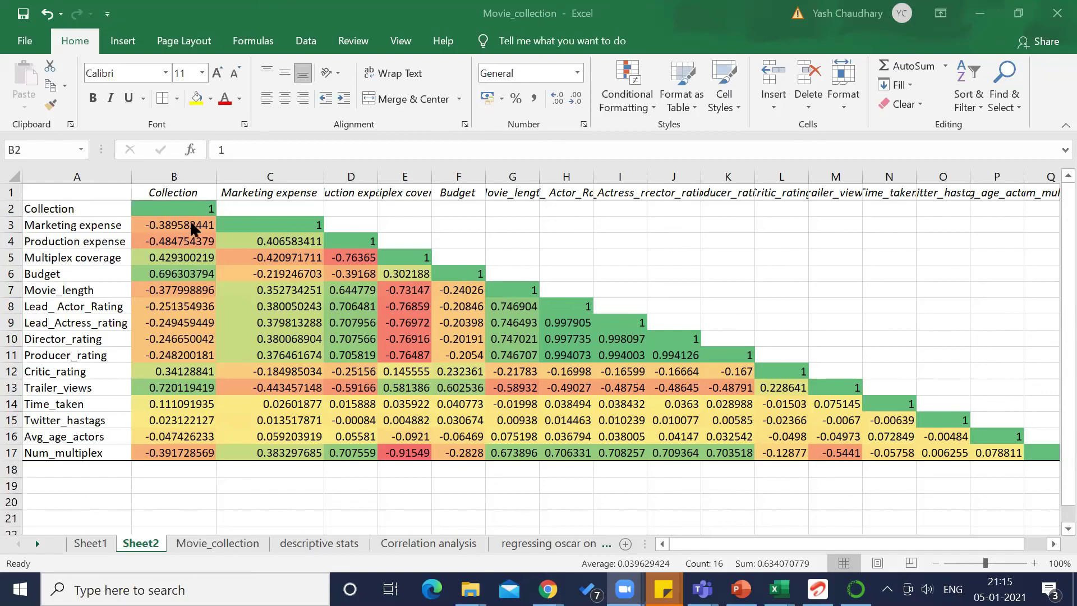
{"action": "left_click", "coordinate": [301, 43]}
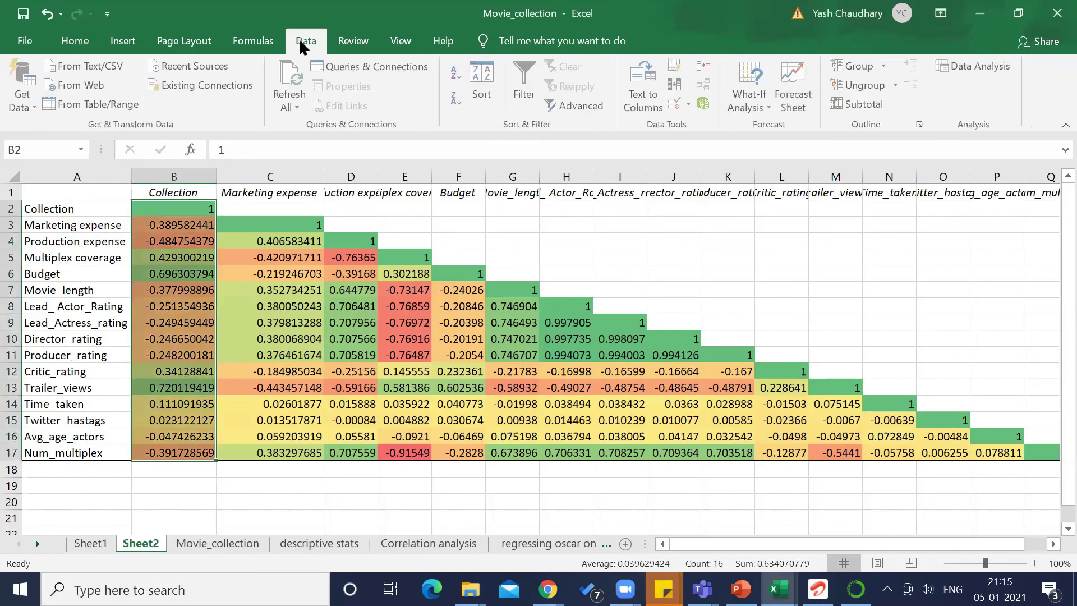